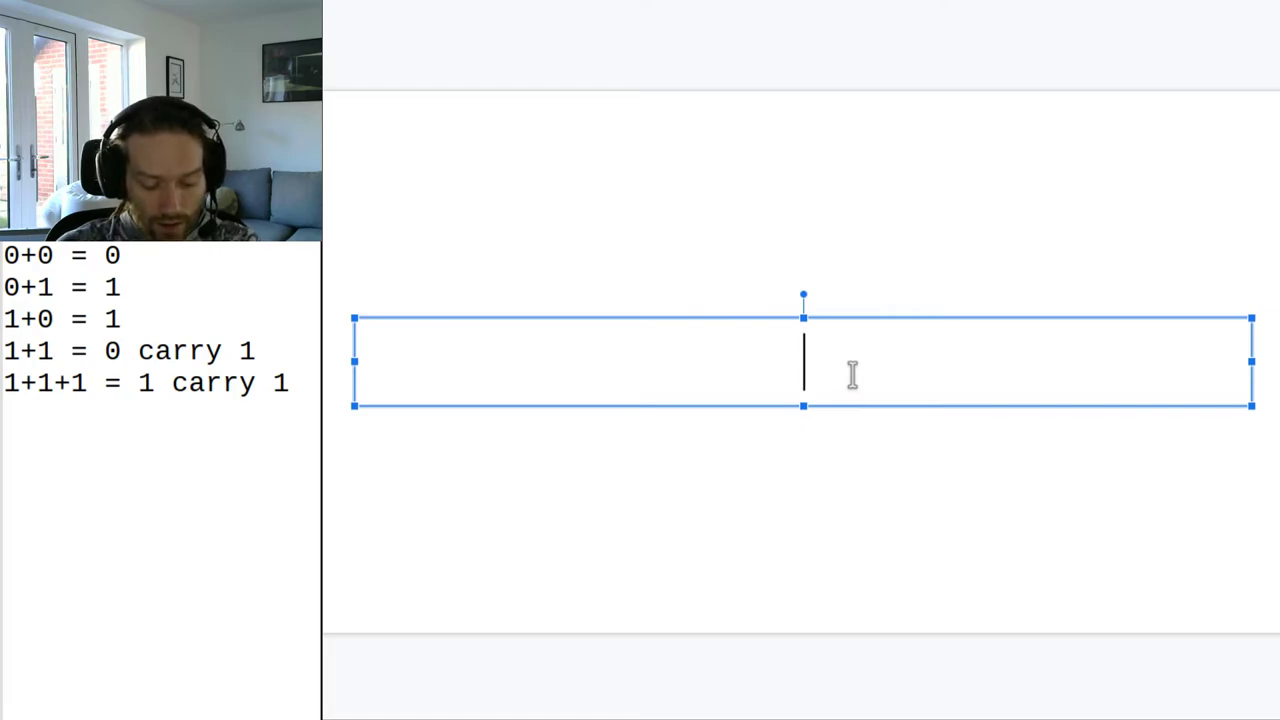
Step: Enter the Boolean expression "Q = A^¬B" in the slide's empty text box
type("Q")
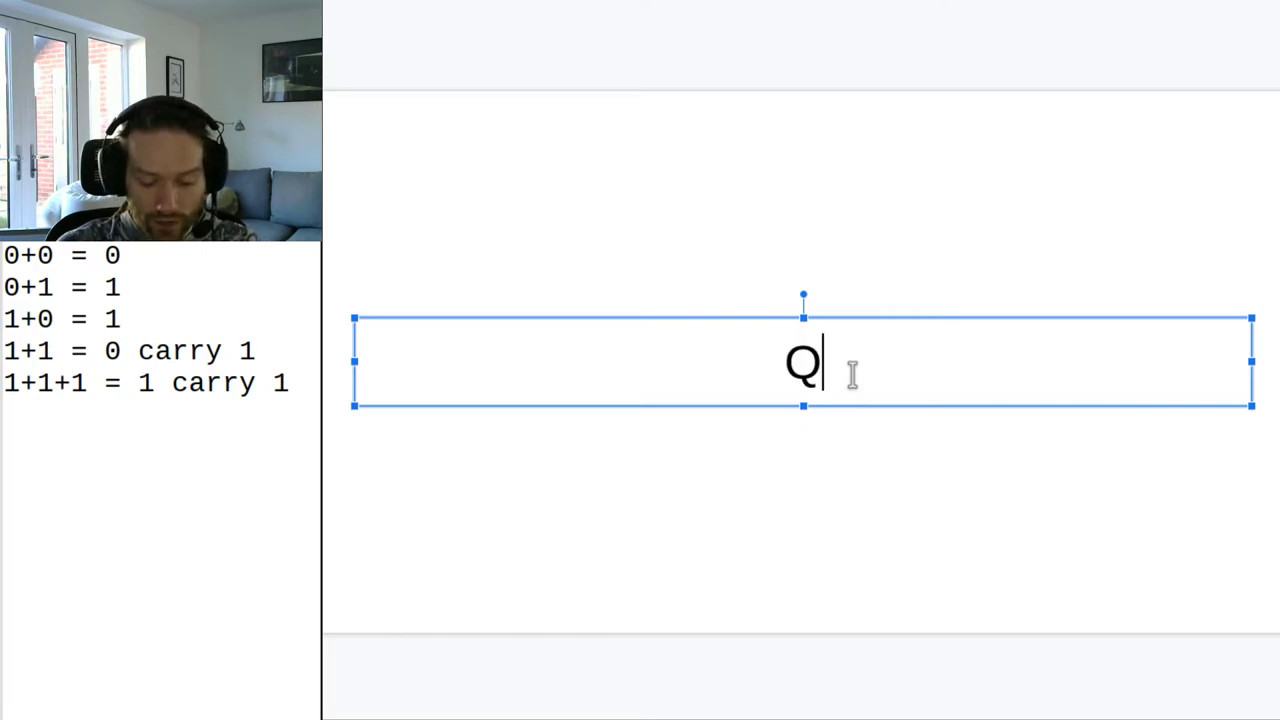
type(" = A")
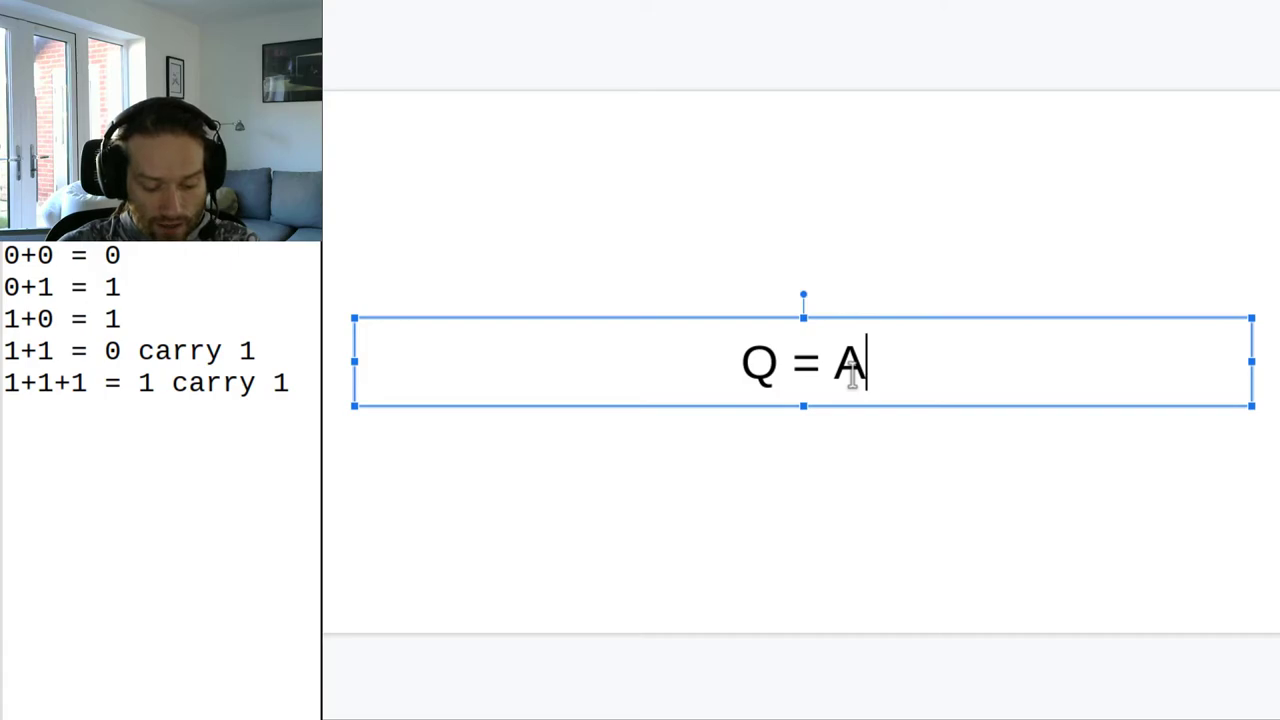
type("^")
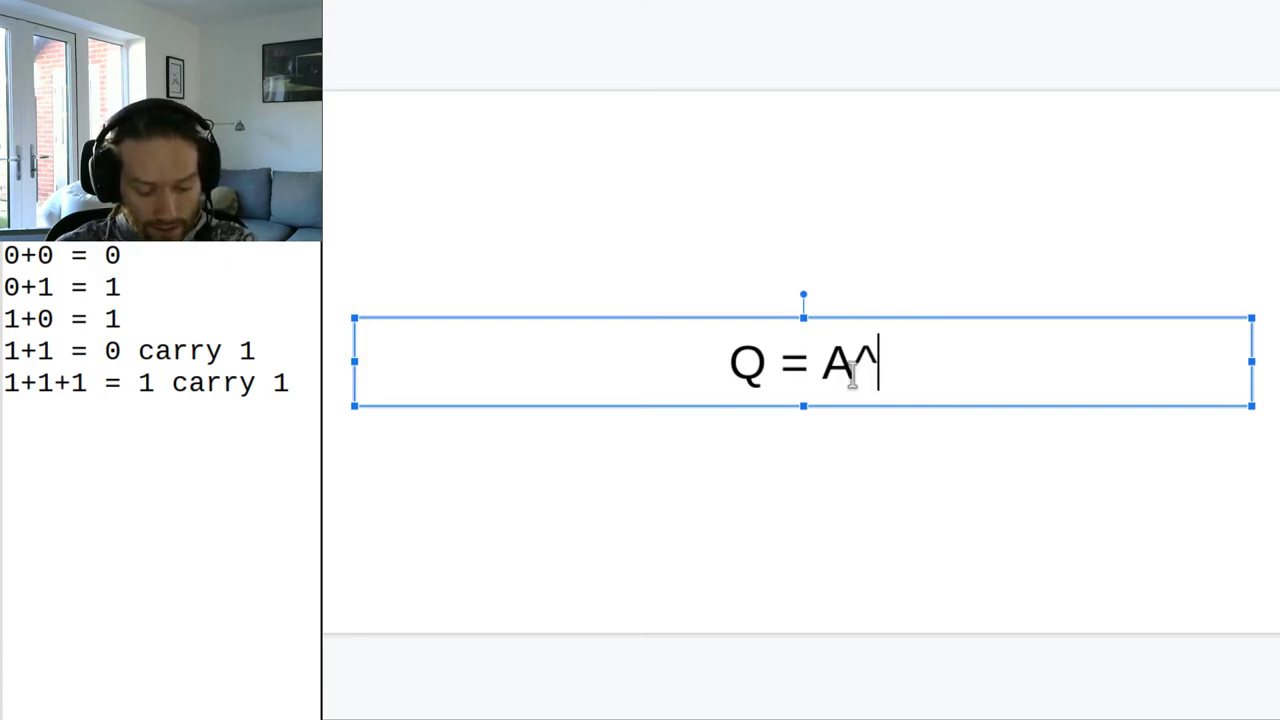
type("!B")
key("BackSpace")
key("BackSpace")
type("¬B")
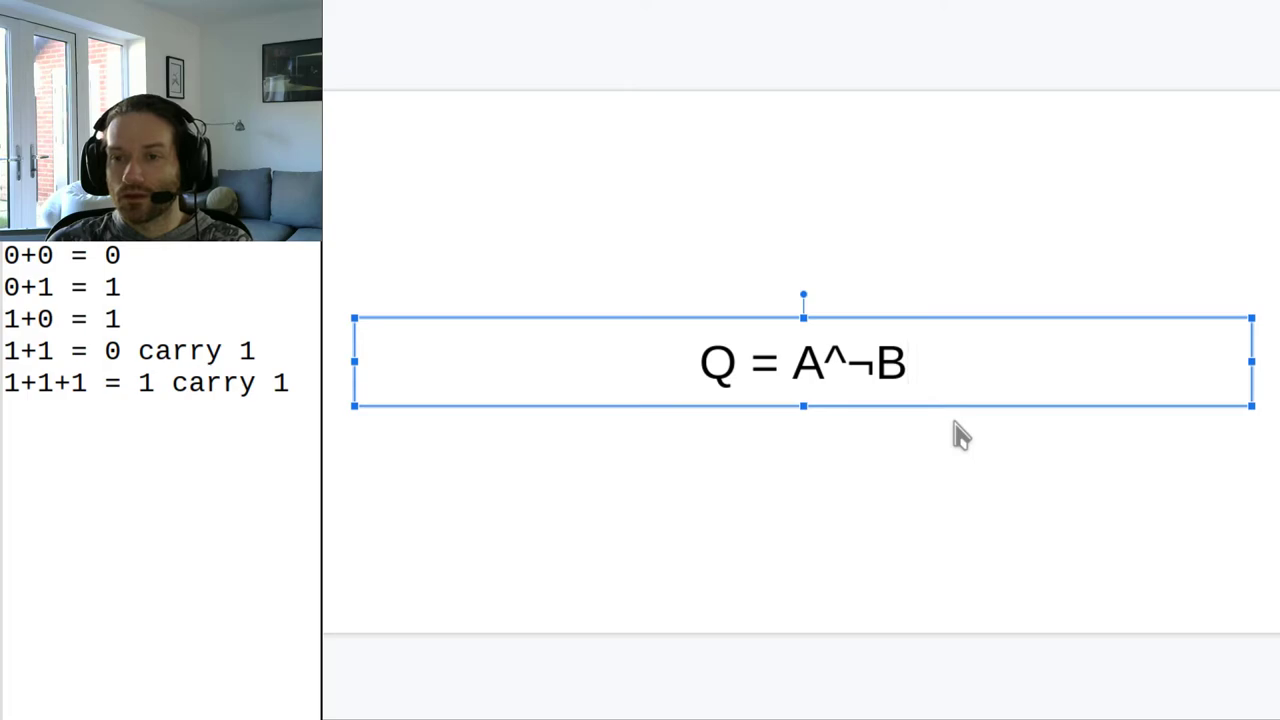
Step: Examine the expression's parts by highlighting A, the ^ operator, the ¬ operator and ¬B in turn
double_click(837, 364)
mouse_move(847, 363)
left_mouse_down()
mouse_move(869, 362)
mouse_move(827, 363)
mouse_move(846, 362)
left_mouse_up()
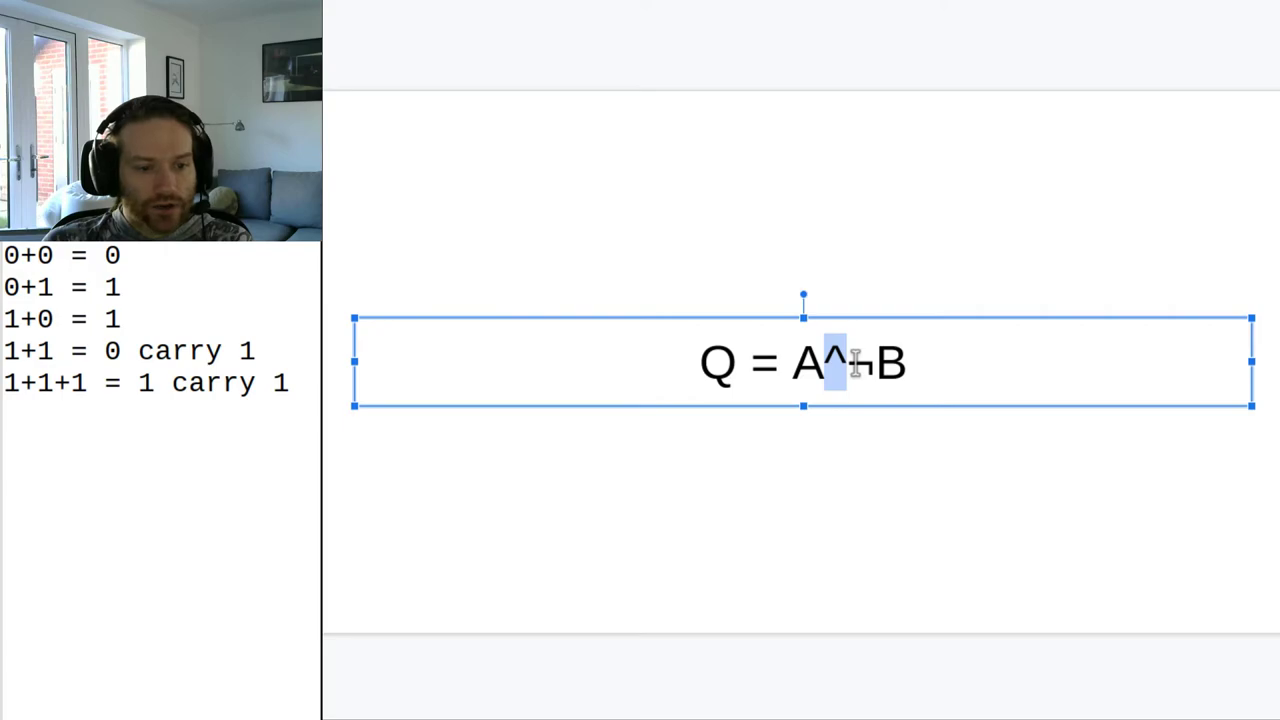
double_click(855, 365)
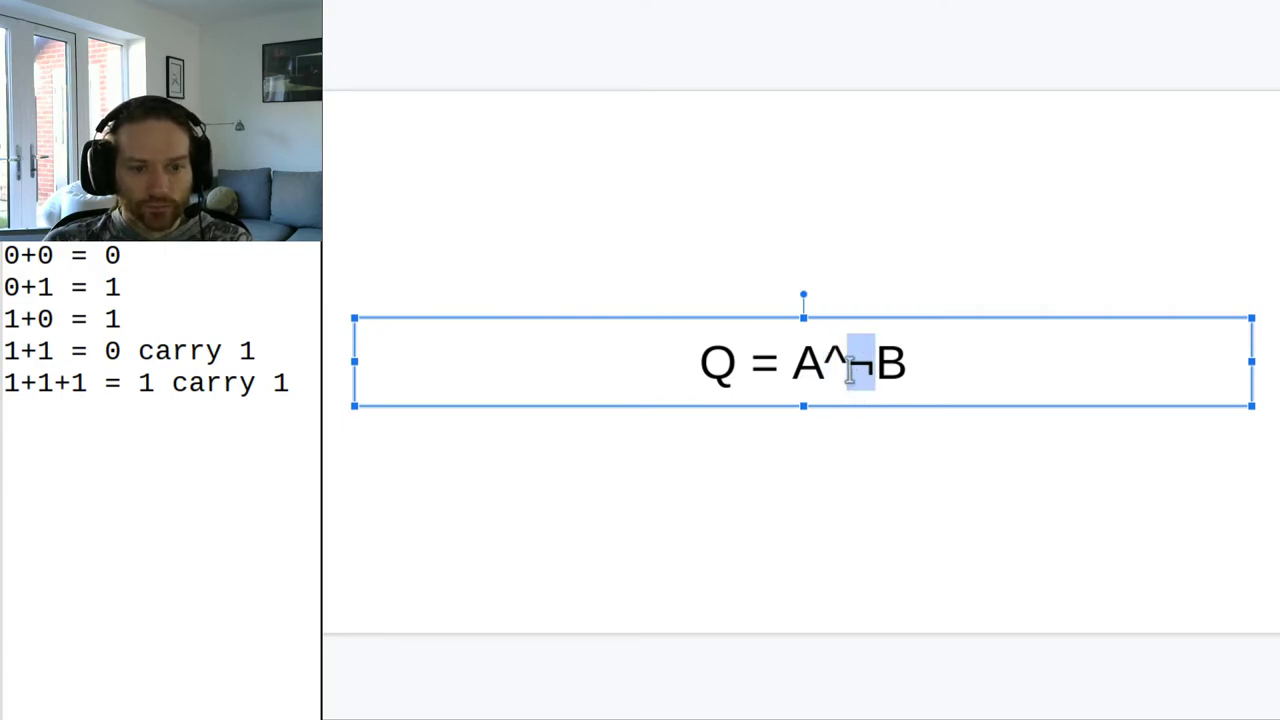
left_click(850, 372)
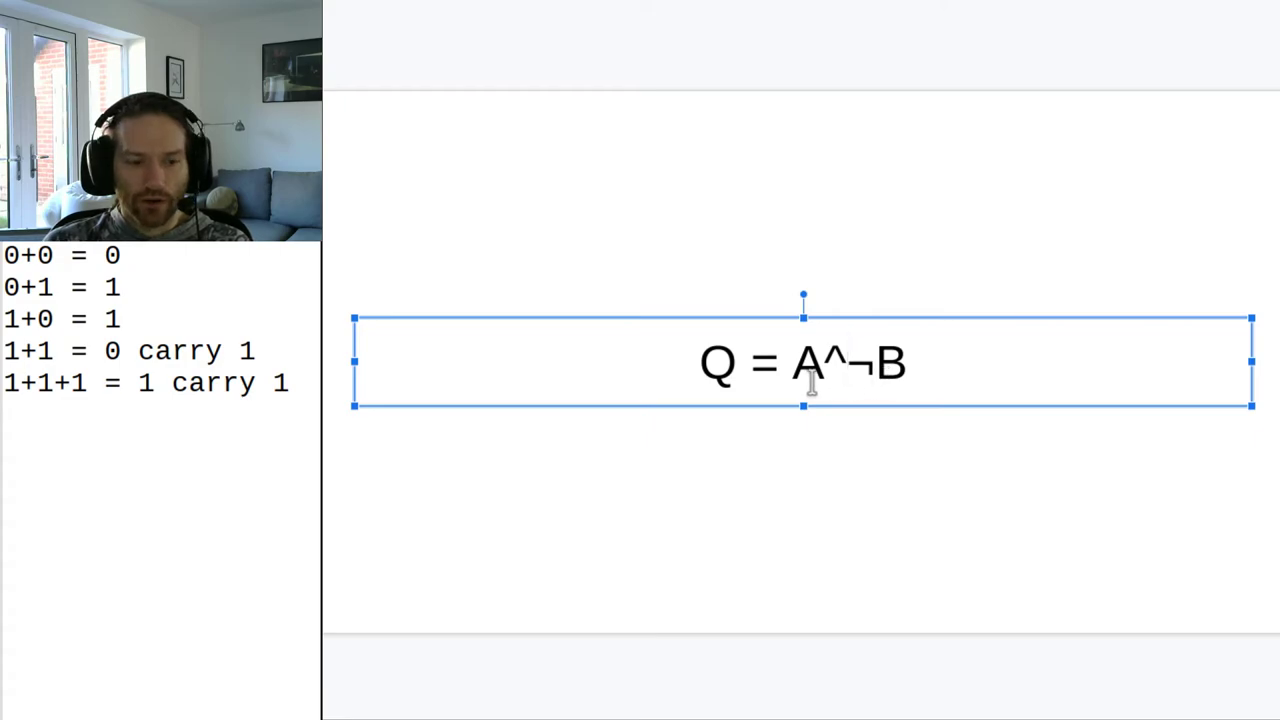
double_click(838, 356)
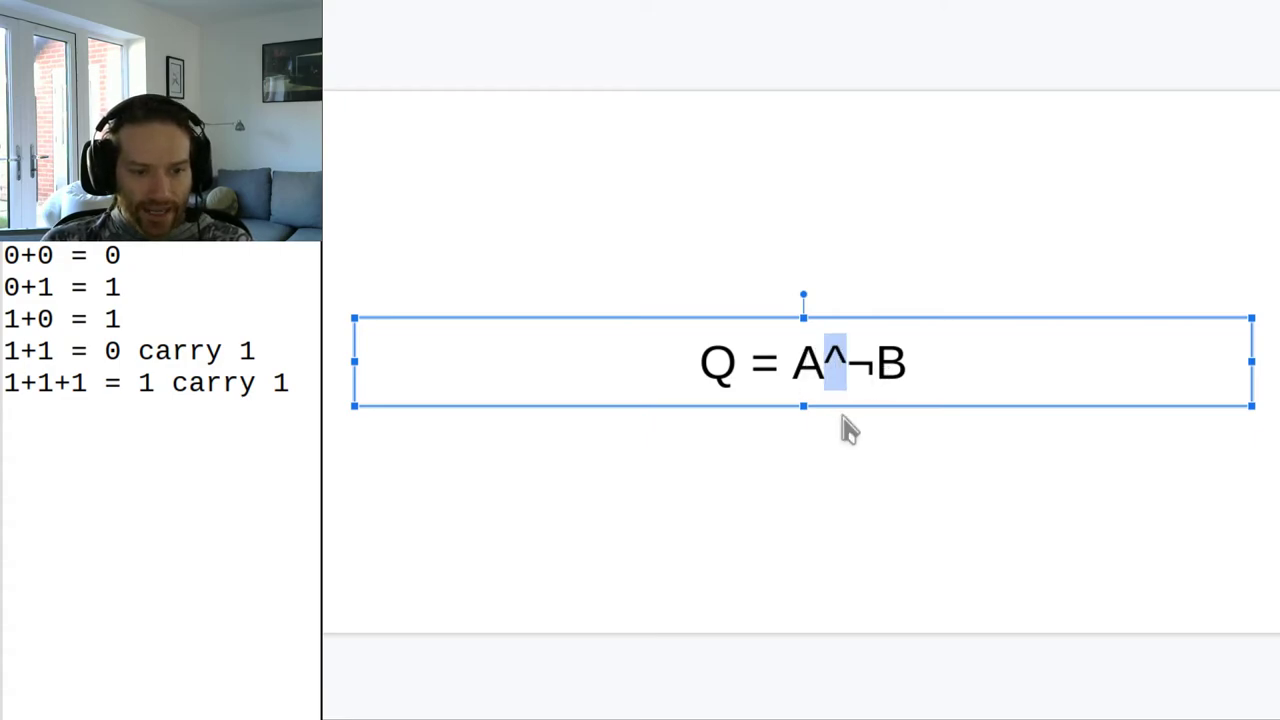
left_click(795, 352)
double_click(806, 352)
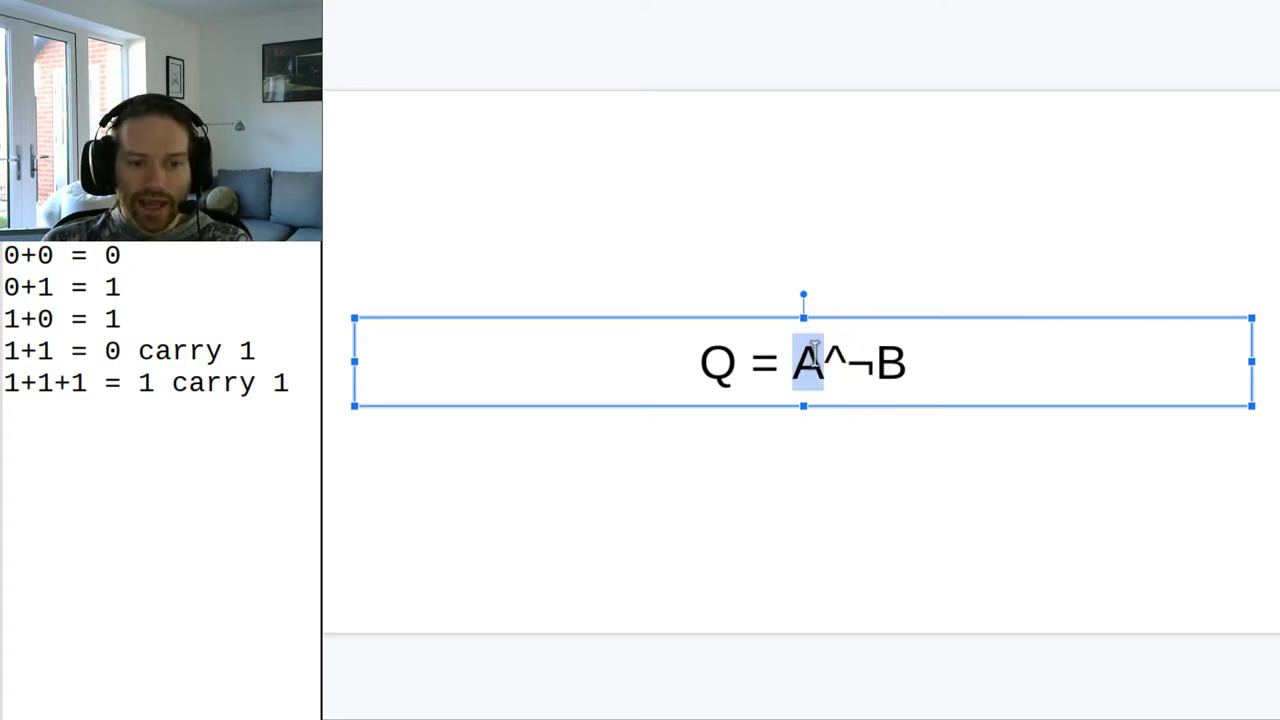
double_click(848, 356)
double_click(812, 352)
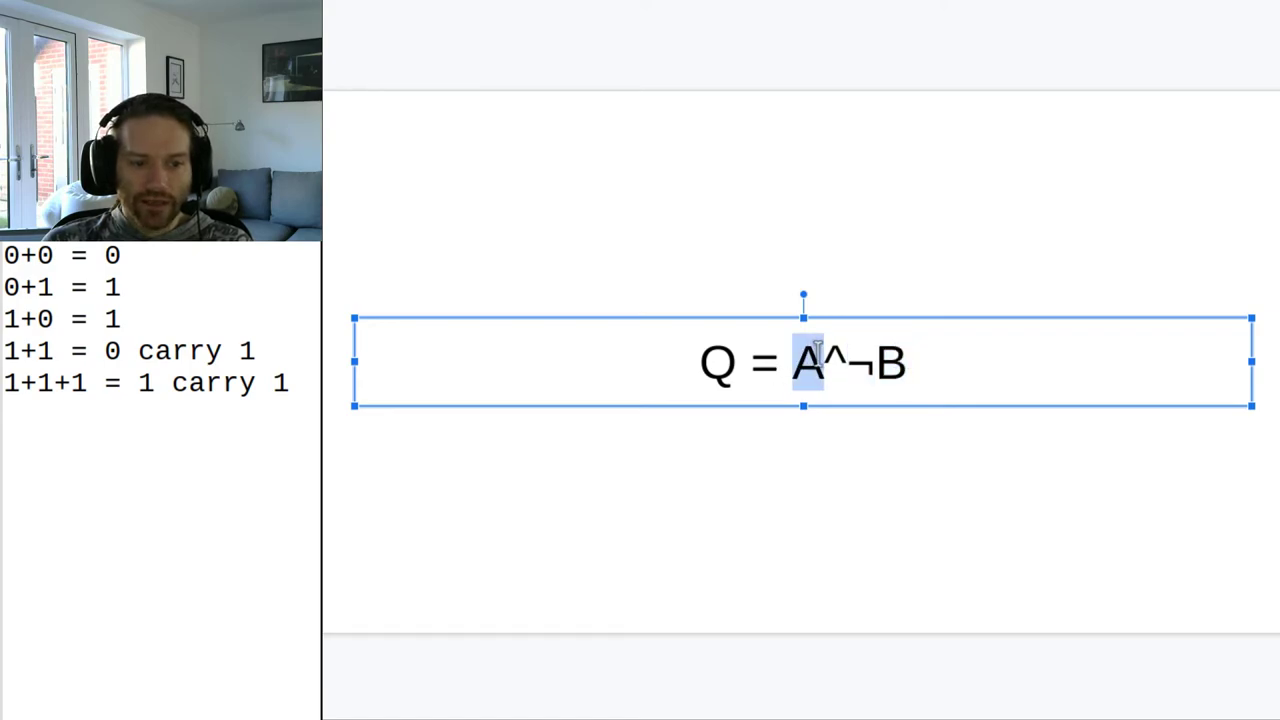
left_click(830, 356)
double_click(840, 356)
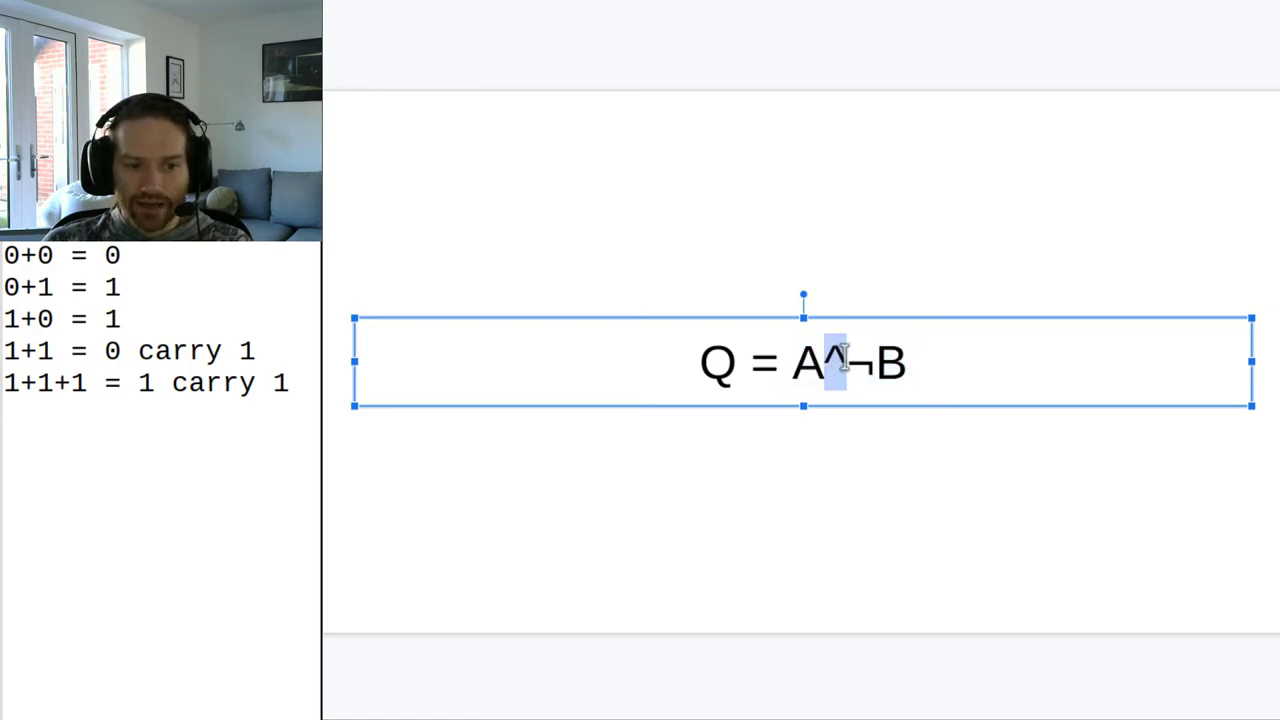
left_click(800, 365)
double_click(803, 365)
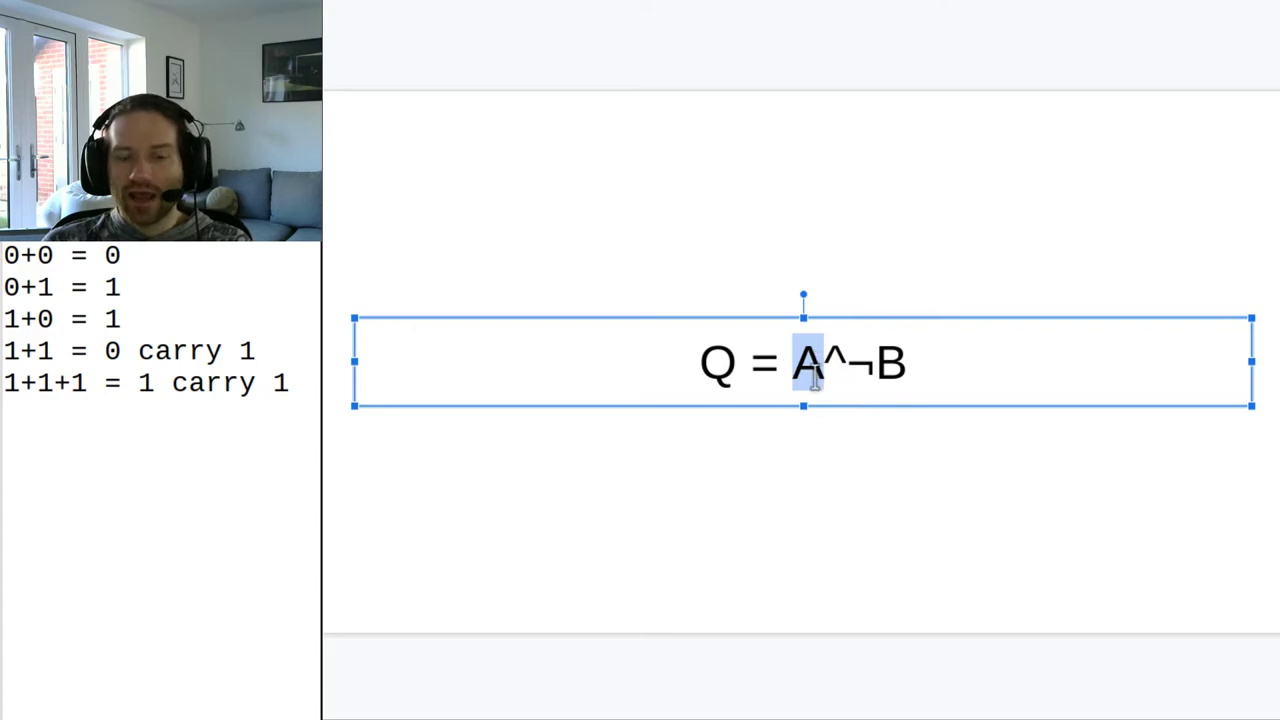
left_click_drag(853, 363, 899, 372)
left_click(900, 362)
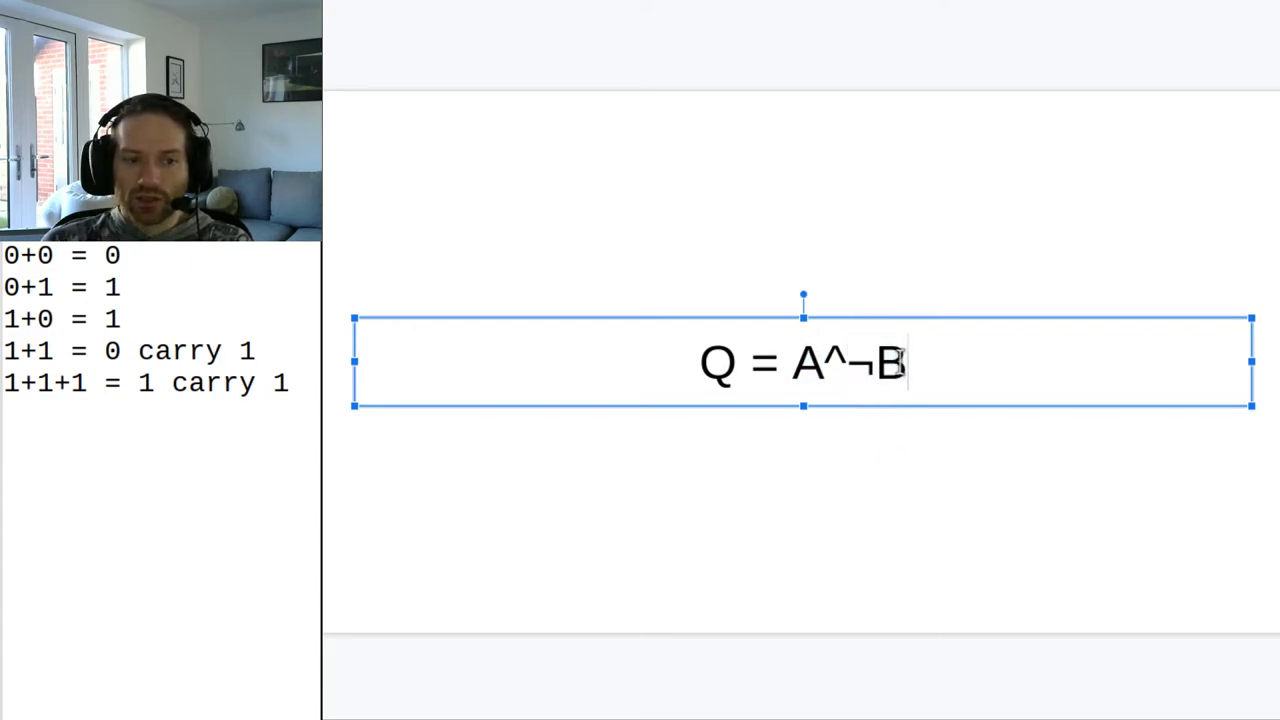
double_click(892, 362)
left_click_drag(852, 368, 900, 366)
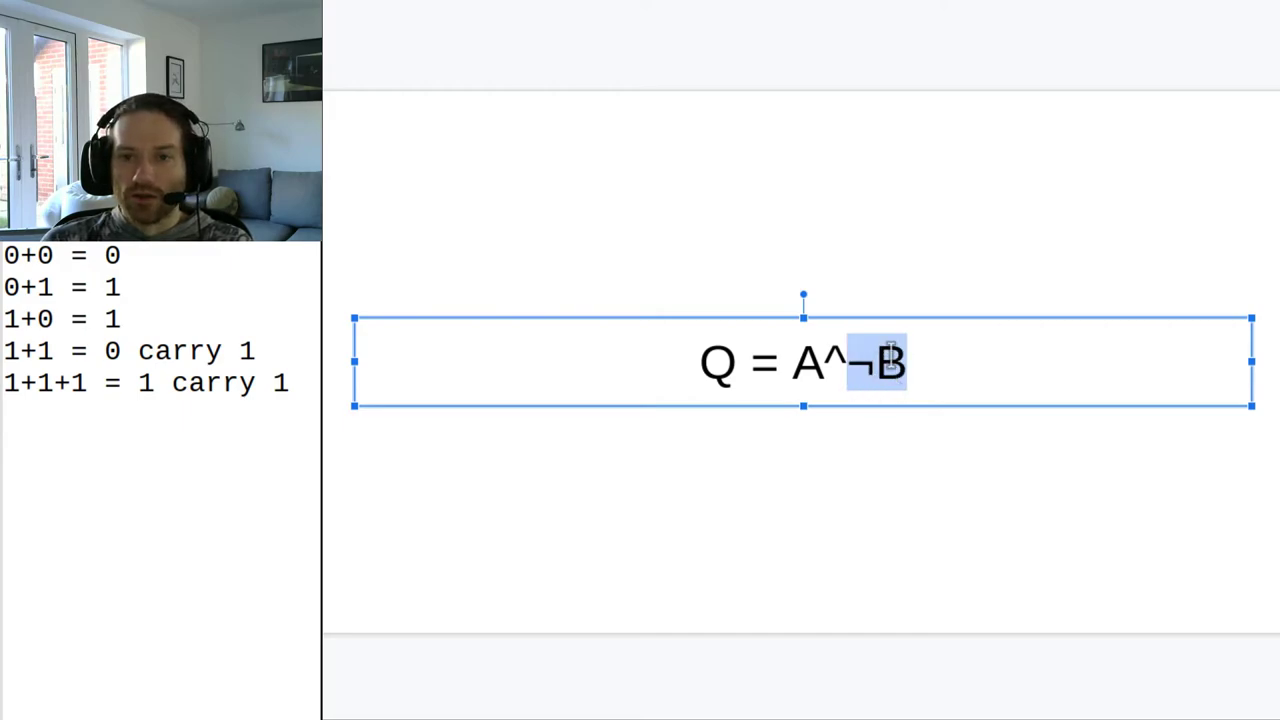
left_click(877, 365)
left_click_drag(855, 365, 917, 360)
left_click(913, 360)
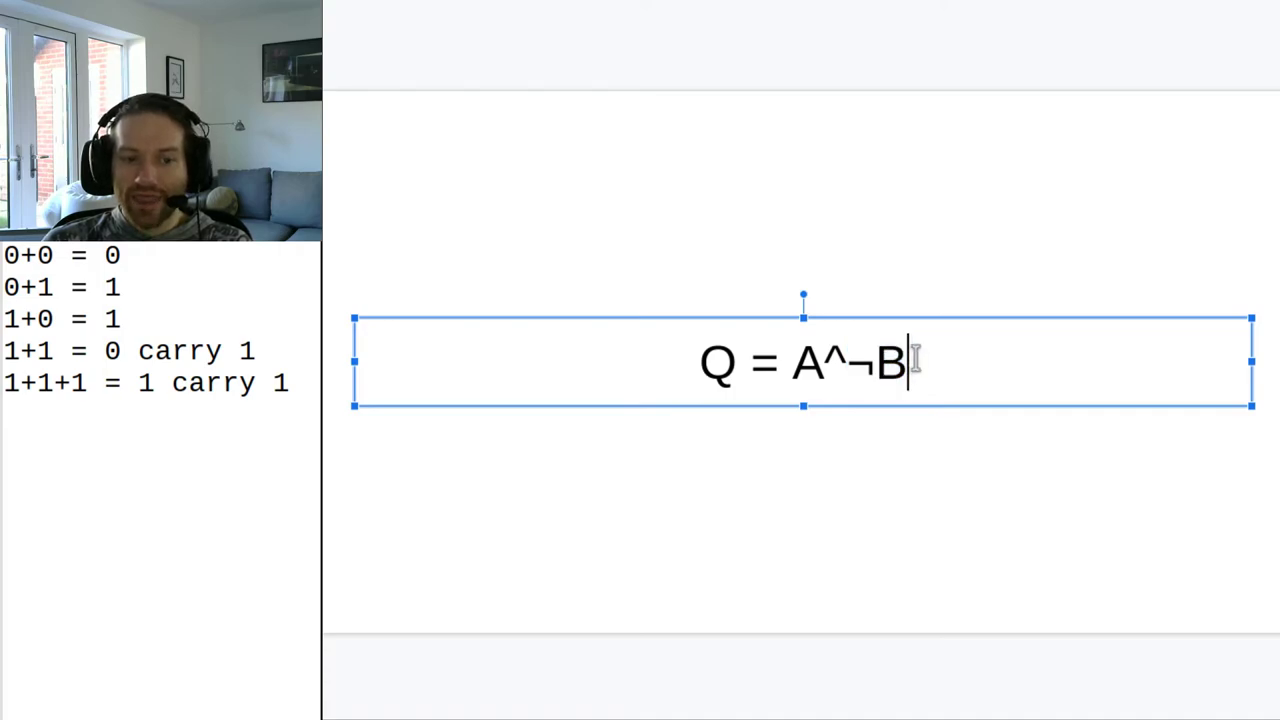
double_click(837, 360)
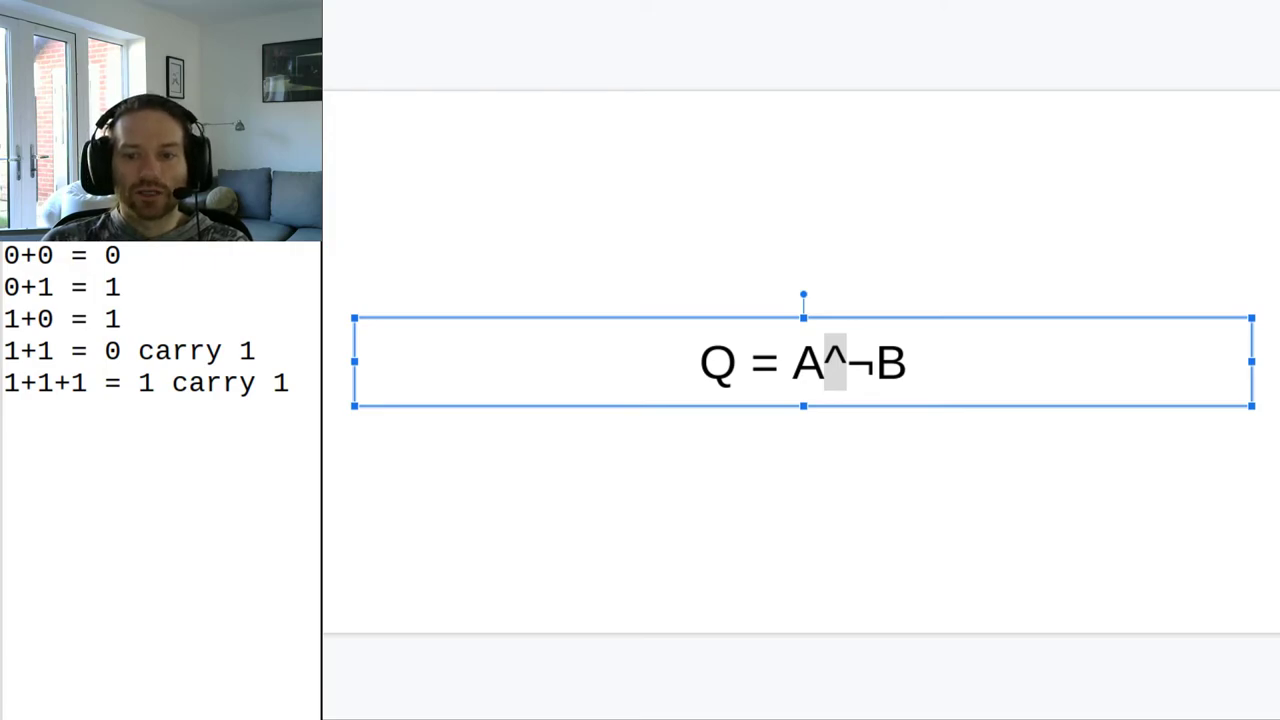
Step: Switch to Logicly and delete the XOR gate, the AND gate, the CARRY bulb, and the SUM and CARRY labels
key("alt+Tab")
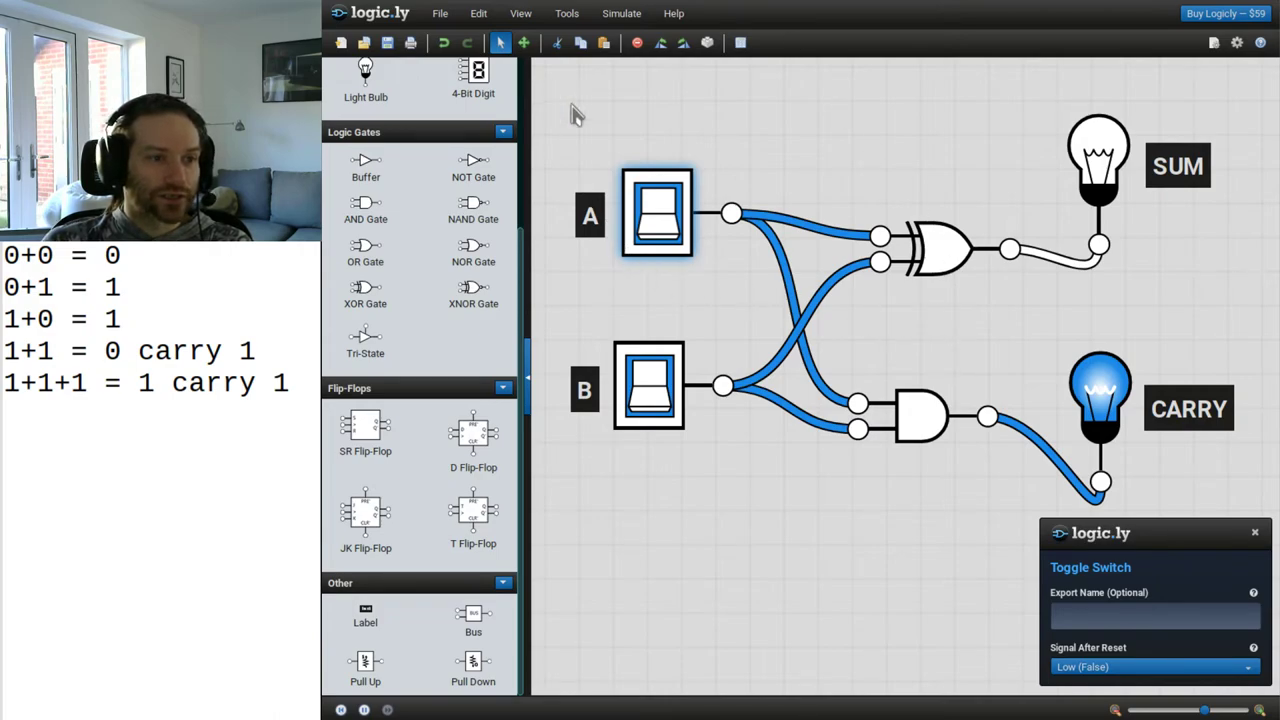
left_click(938, 252)
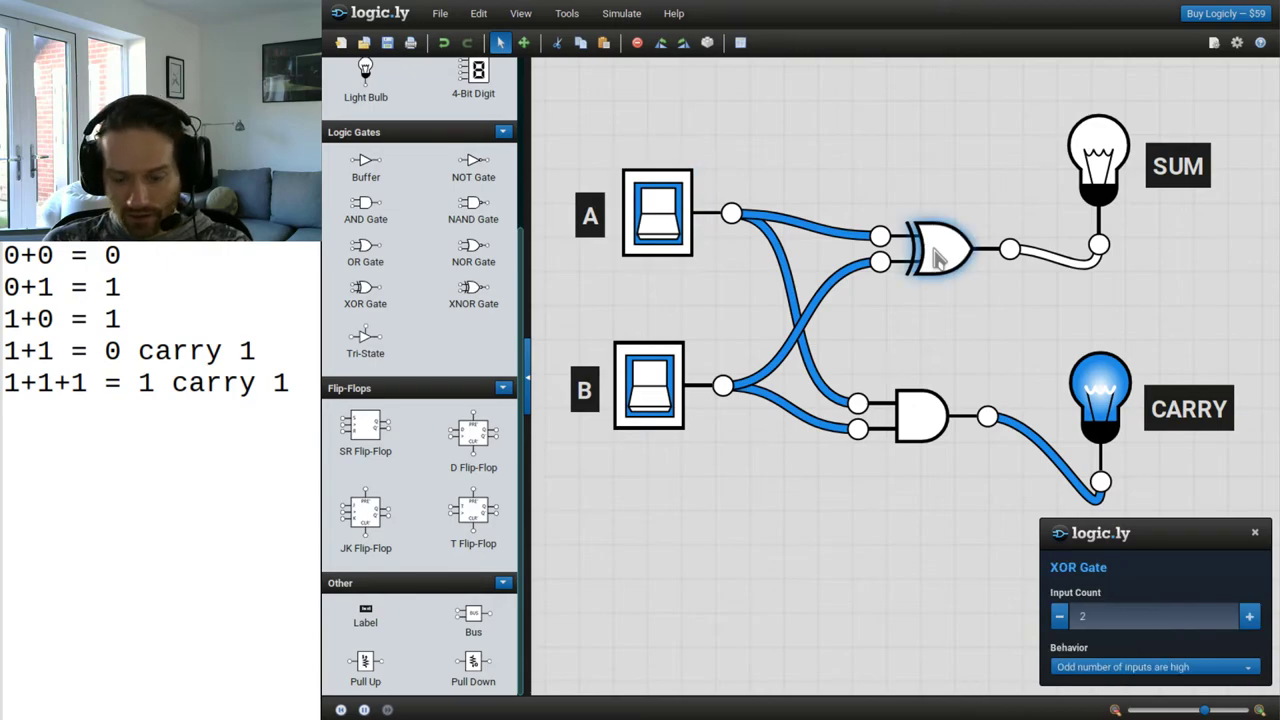
key("Delete")
left_click(920, 410)
key("Delete")
left_click(1120, 398)
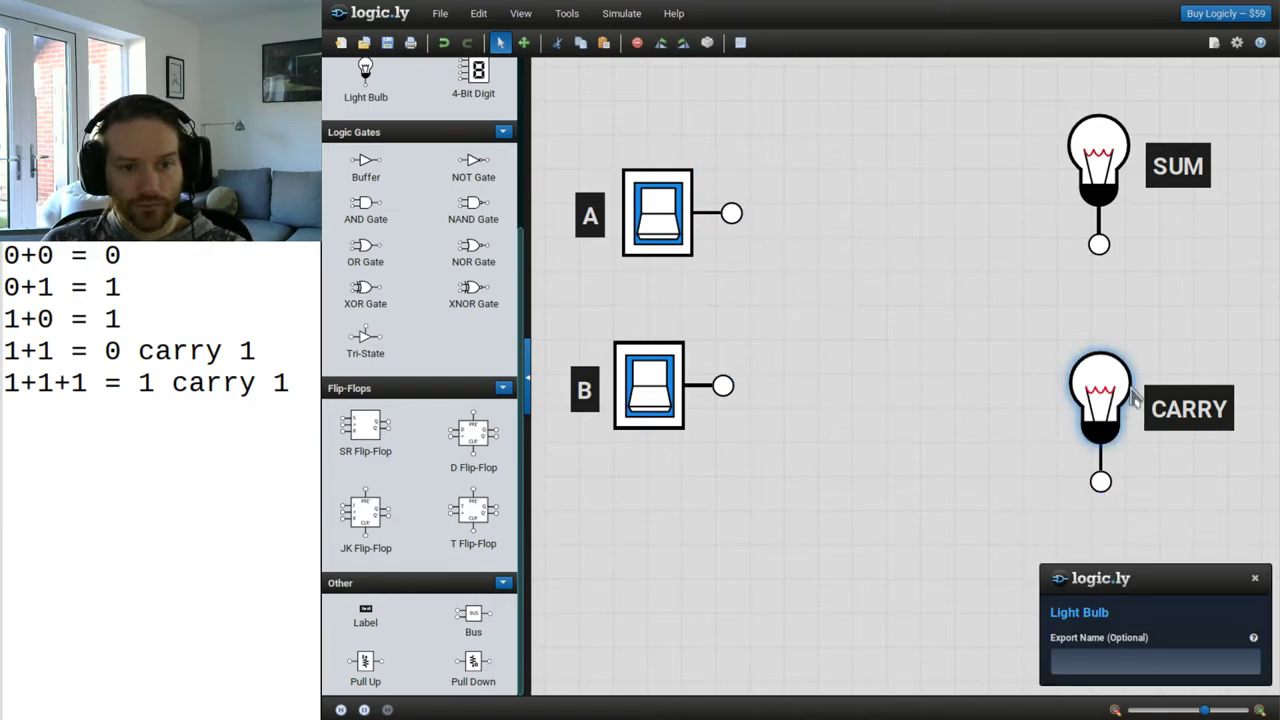
key("Delete")
left_click(1155, 168)
key("Delete")
left_click(1200, 425)
key("Delete")
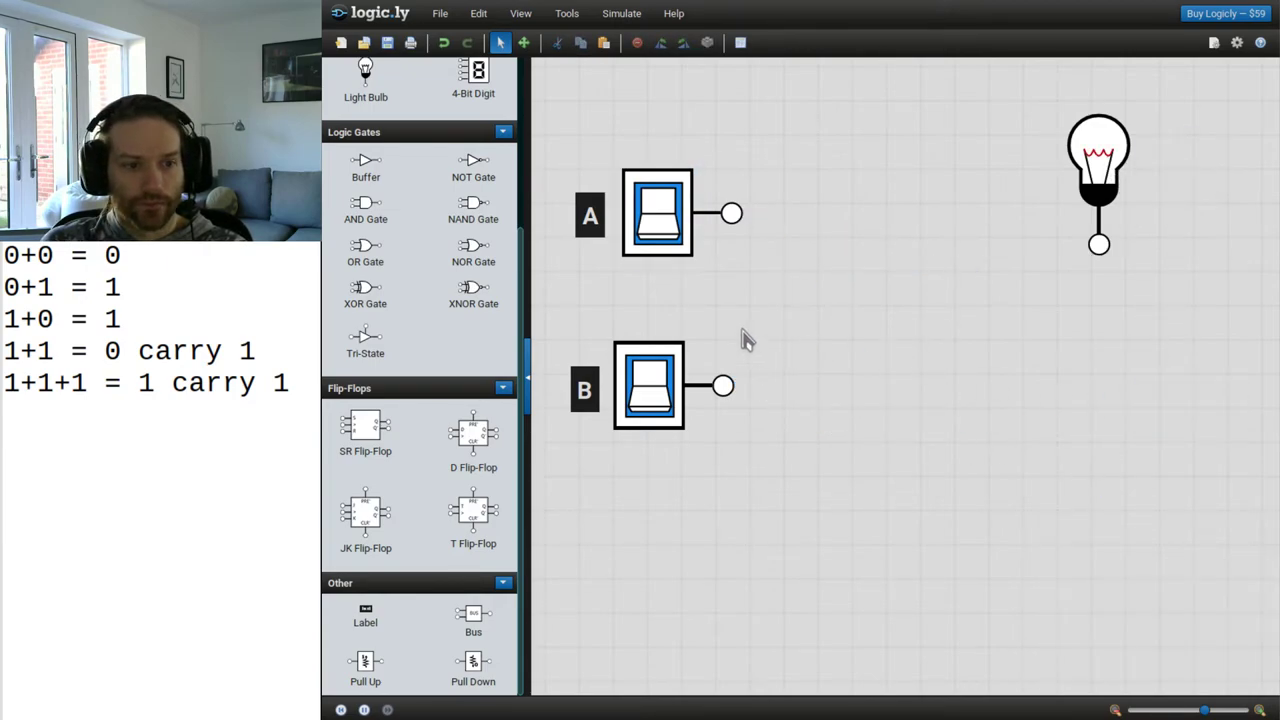
Step: Move the remaining light bulb down between the heights of the two switches and add a label "Q" beside it
left_click_drag(1100, 162, 1122, 267)
left_click_drag(383, 630, 1250, 290)
key("ctrl+a")
type("Q")
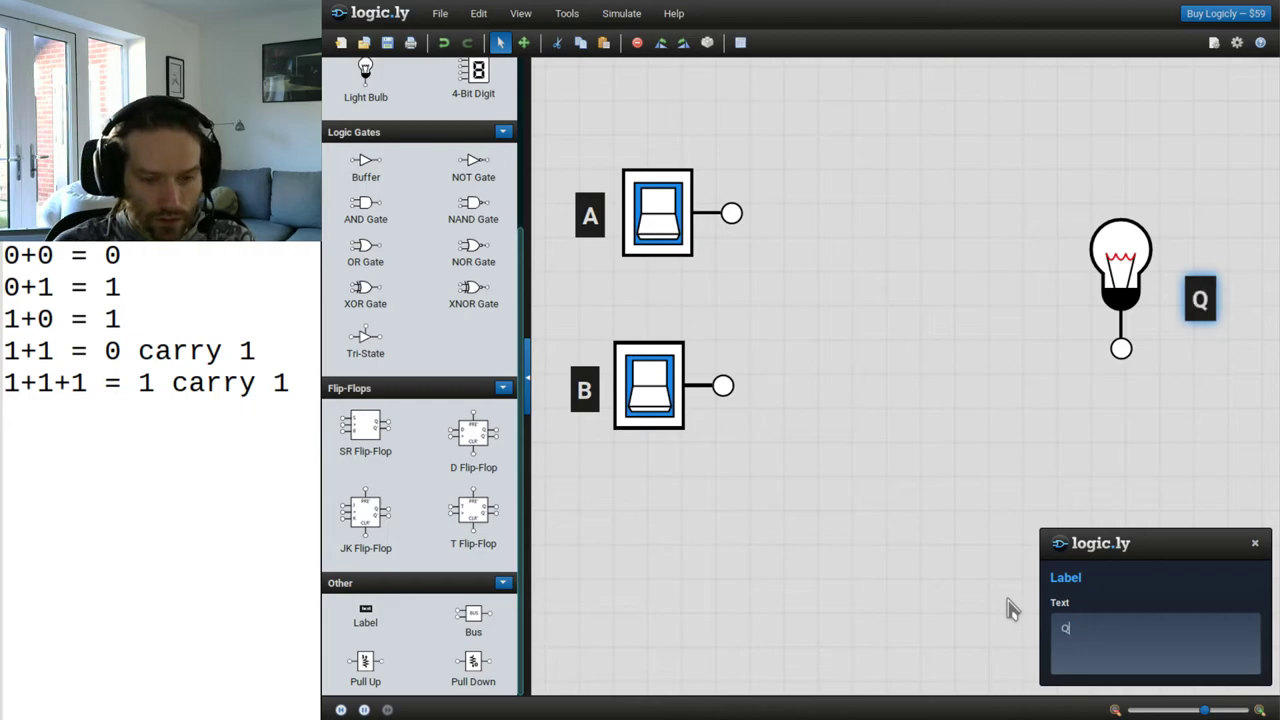
left_click(650, 548)
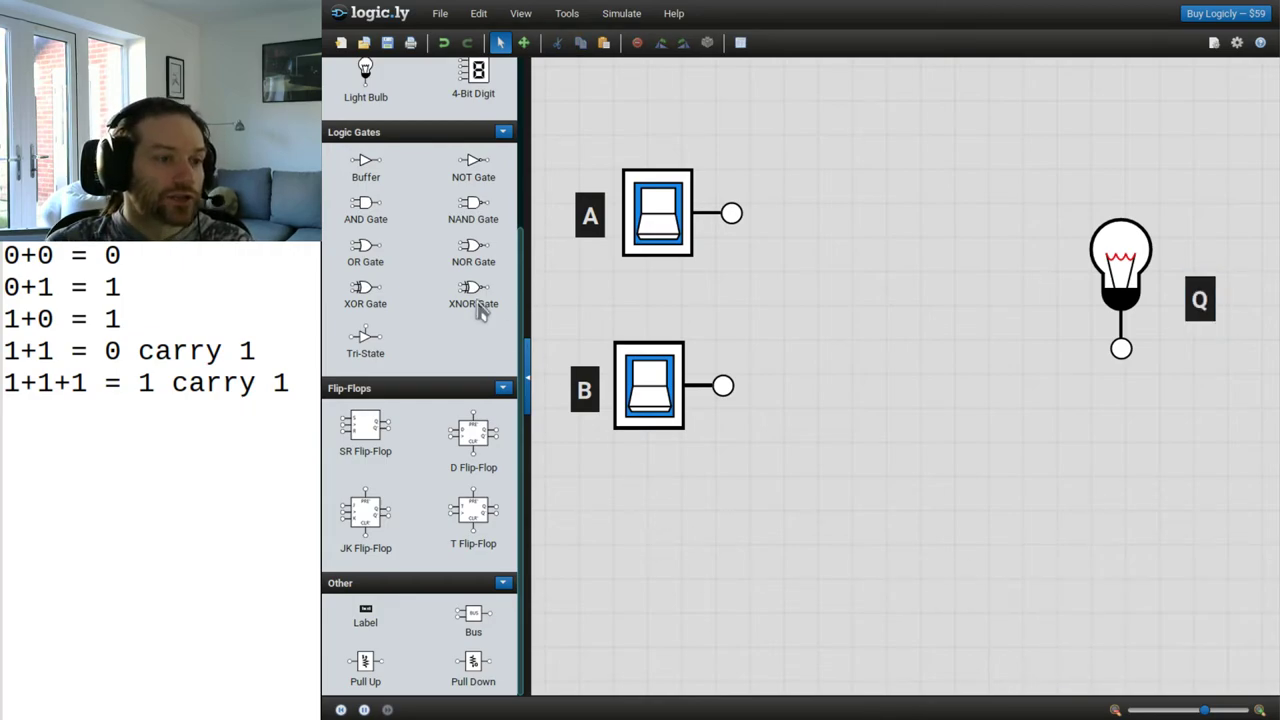
Step: Add an AND gate feeding the bulb, wiring switch A directly and switch B through a NOT gate to its inputs
left_click_drag(366, 212, 1121, 349)
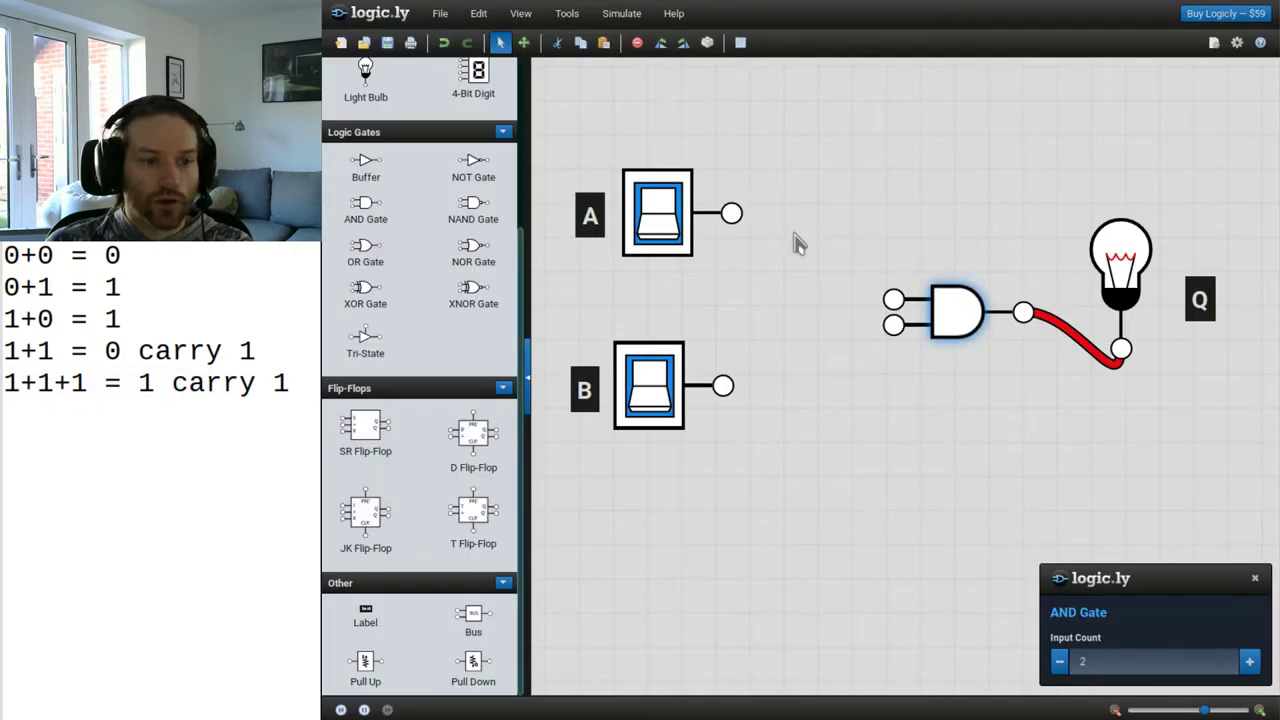
left_click_drag(731, 213, 893, 300)
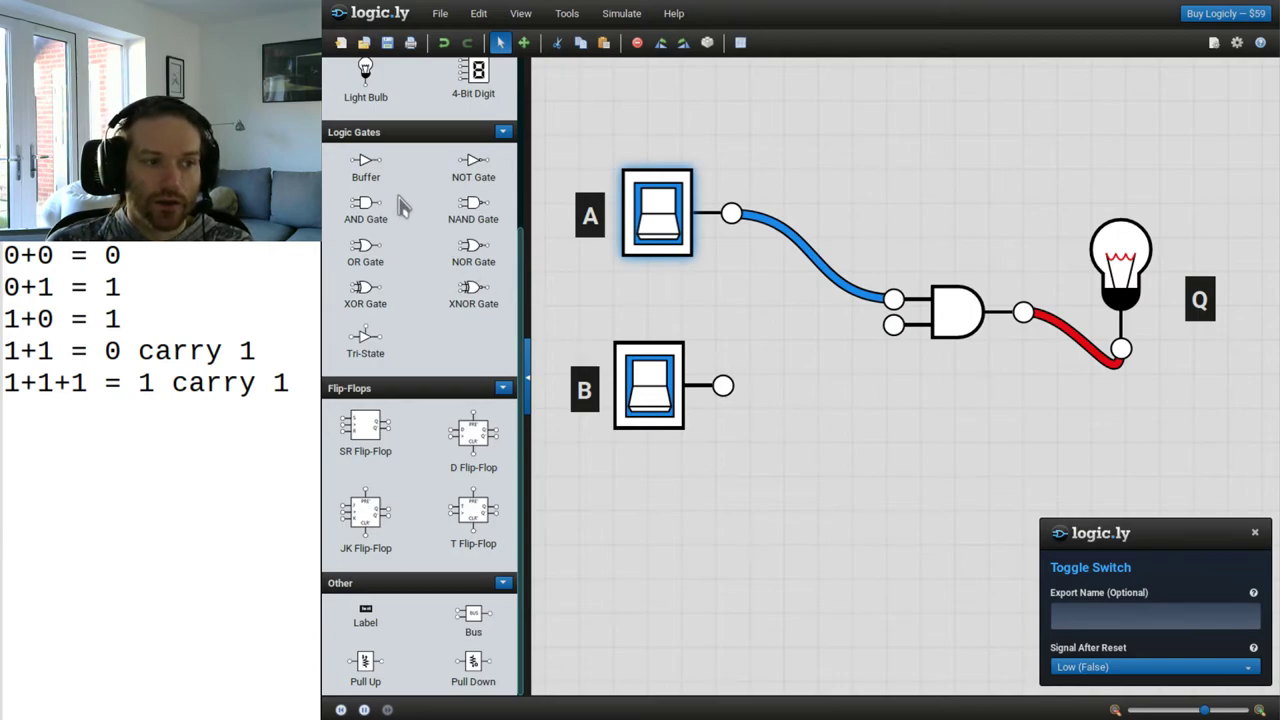
left_click_drag(473, 162, 838, 426)
left_click_drag(722, 386, 767, 414)
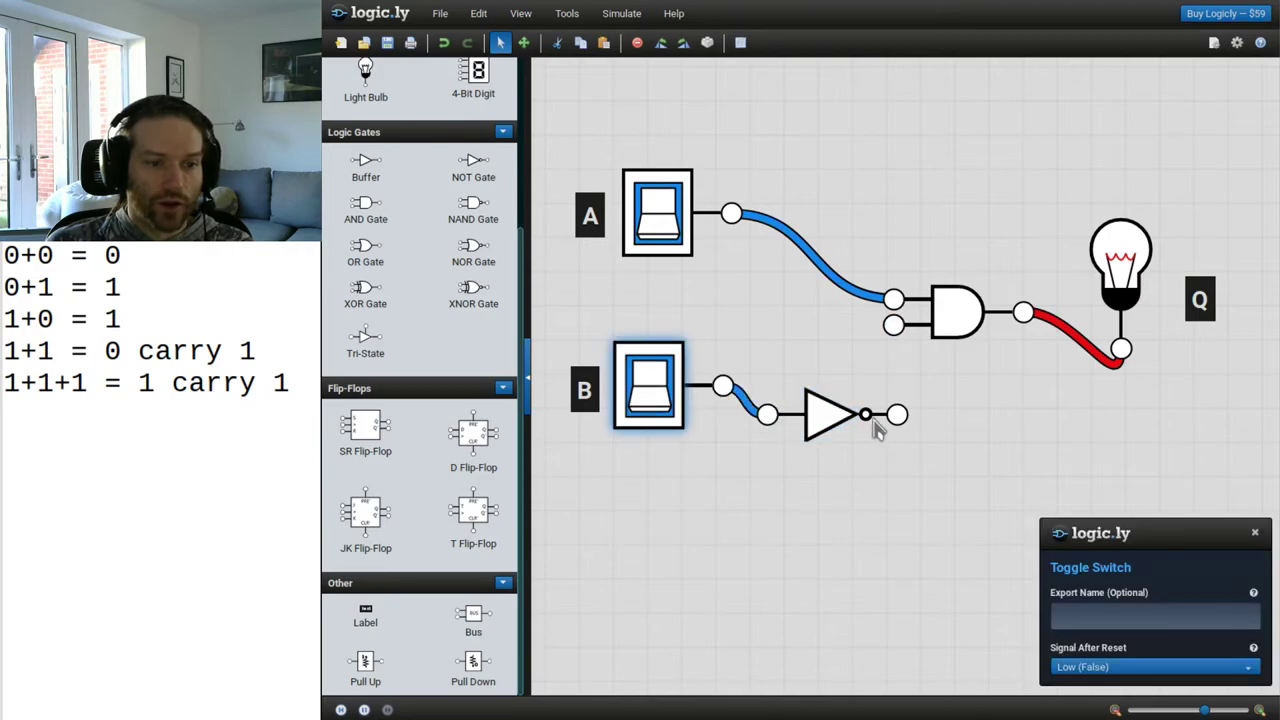
left_click_drag(897, 414, 893, 324)
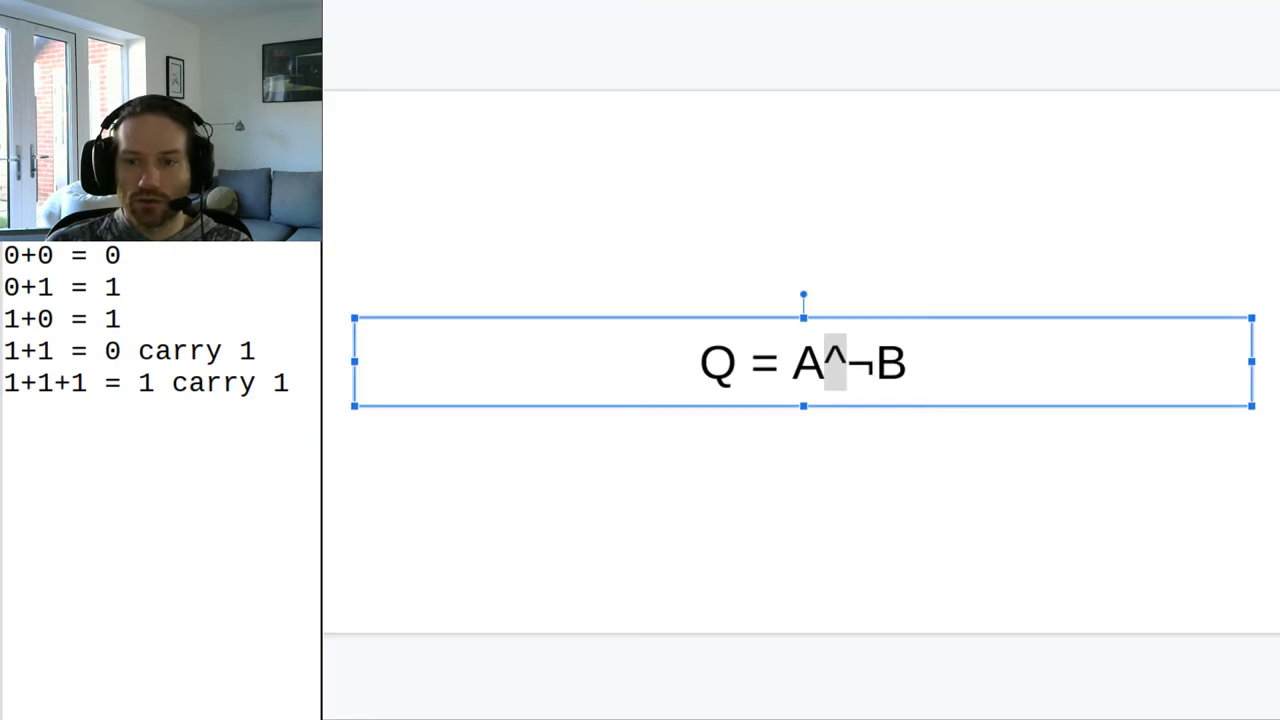
Step: Back on the slide, replace A^¬B in the expression with "(AvB)", using a lowercase v as the OR operator
left_click(823, 700)
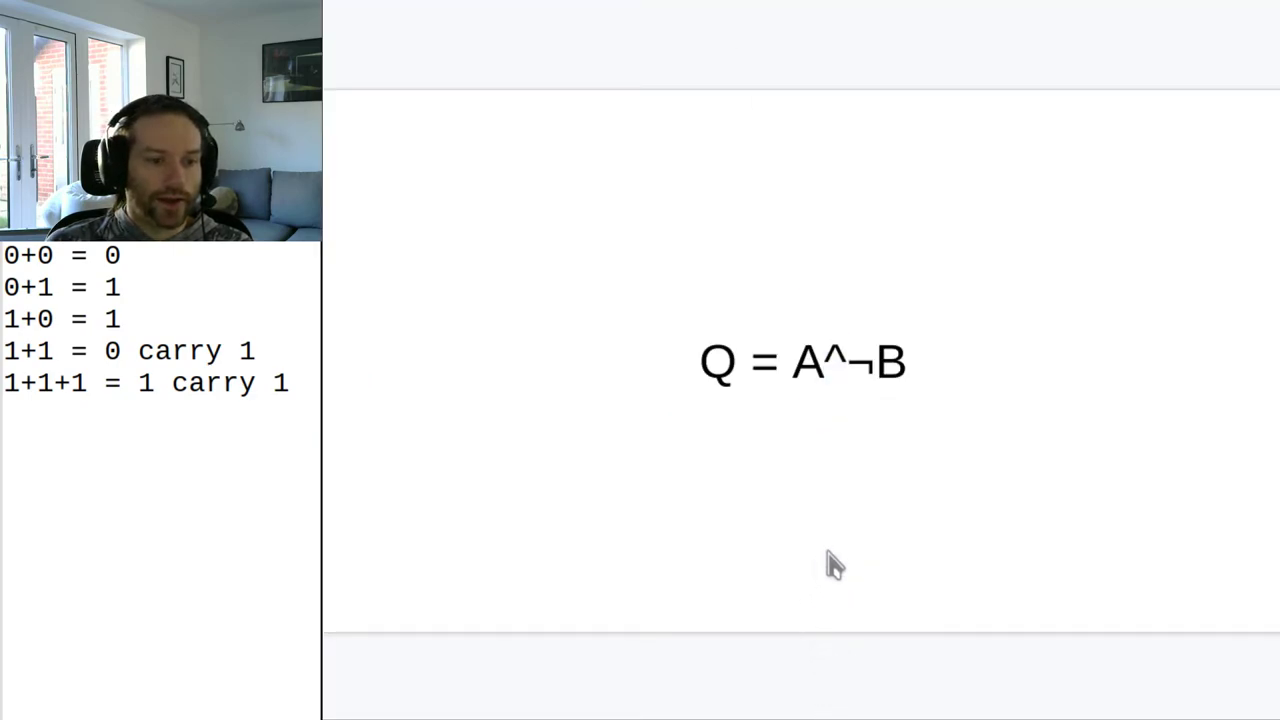
left_click_drag(904, 362, 800, 368)
type("(")
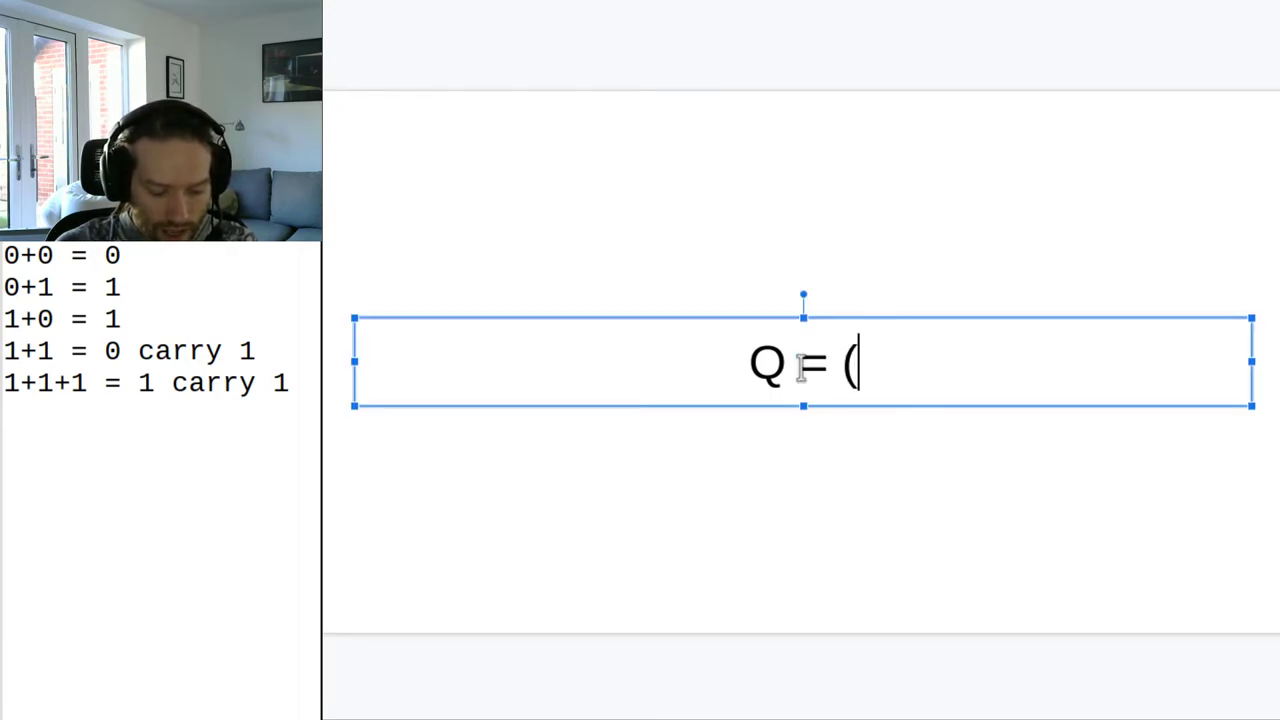
type("AV")
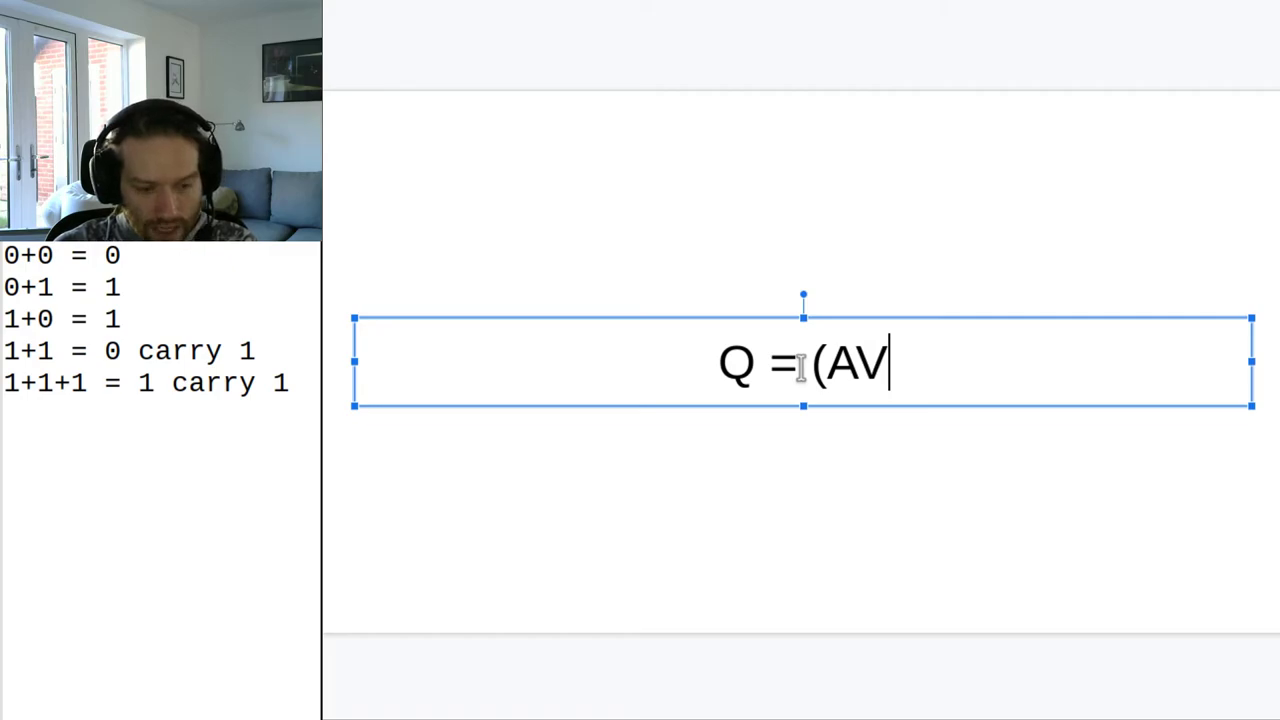
type("B)")
key("Left")
key("Left")
key("Left")
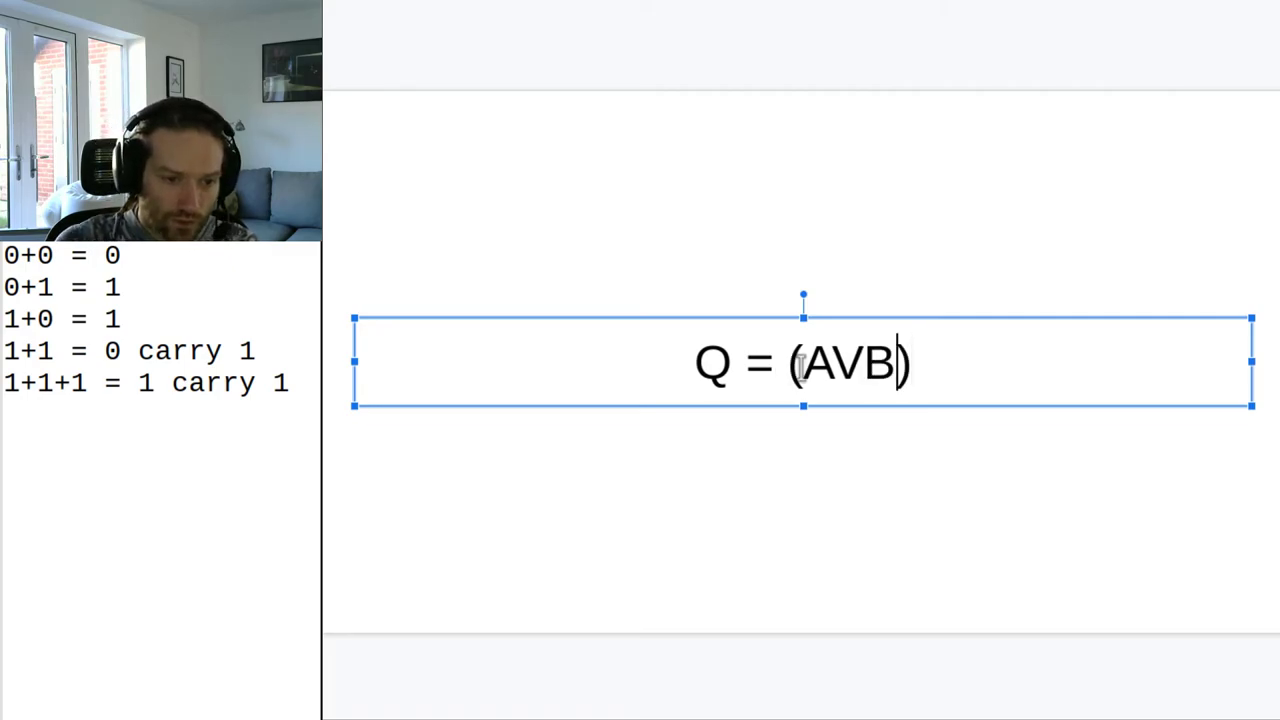
key("BackSpace")
type("v")
Step: Append " ^ ¬(B^A)" after the closing bracket to complete the slide's expression
key("Right")
key("Right")
type("^")
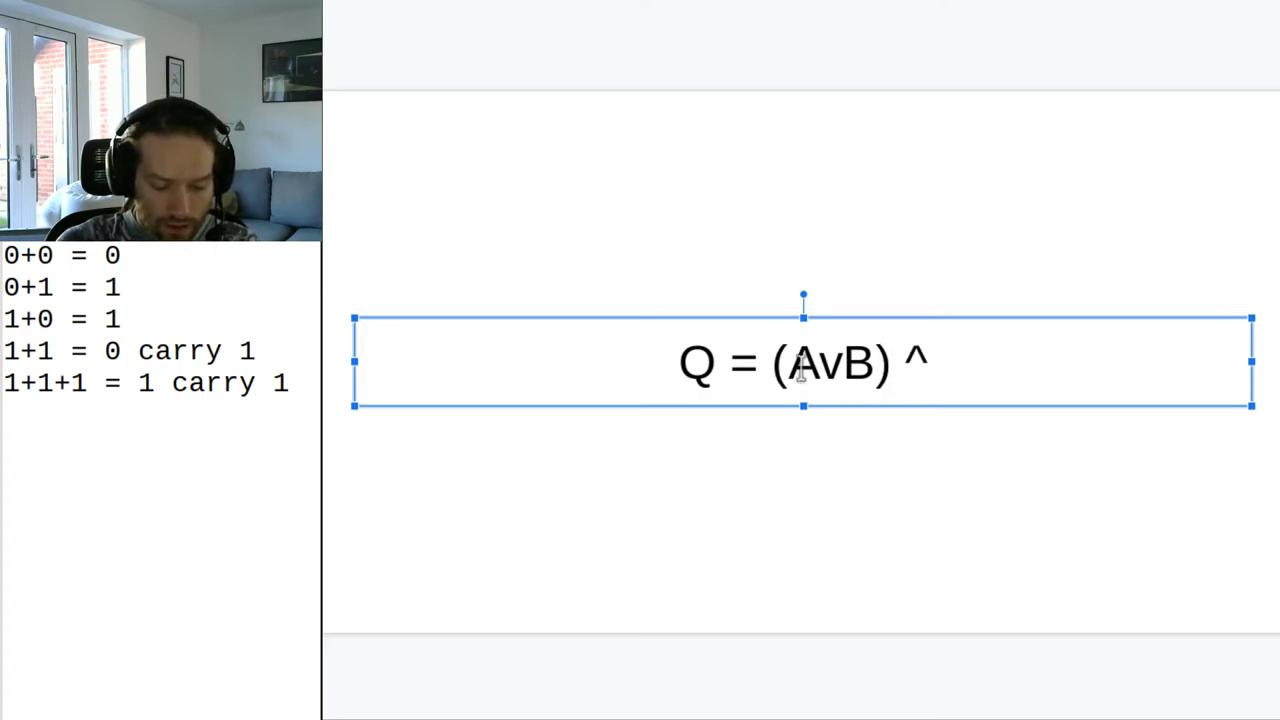
type(" ¬(B")
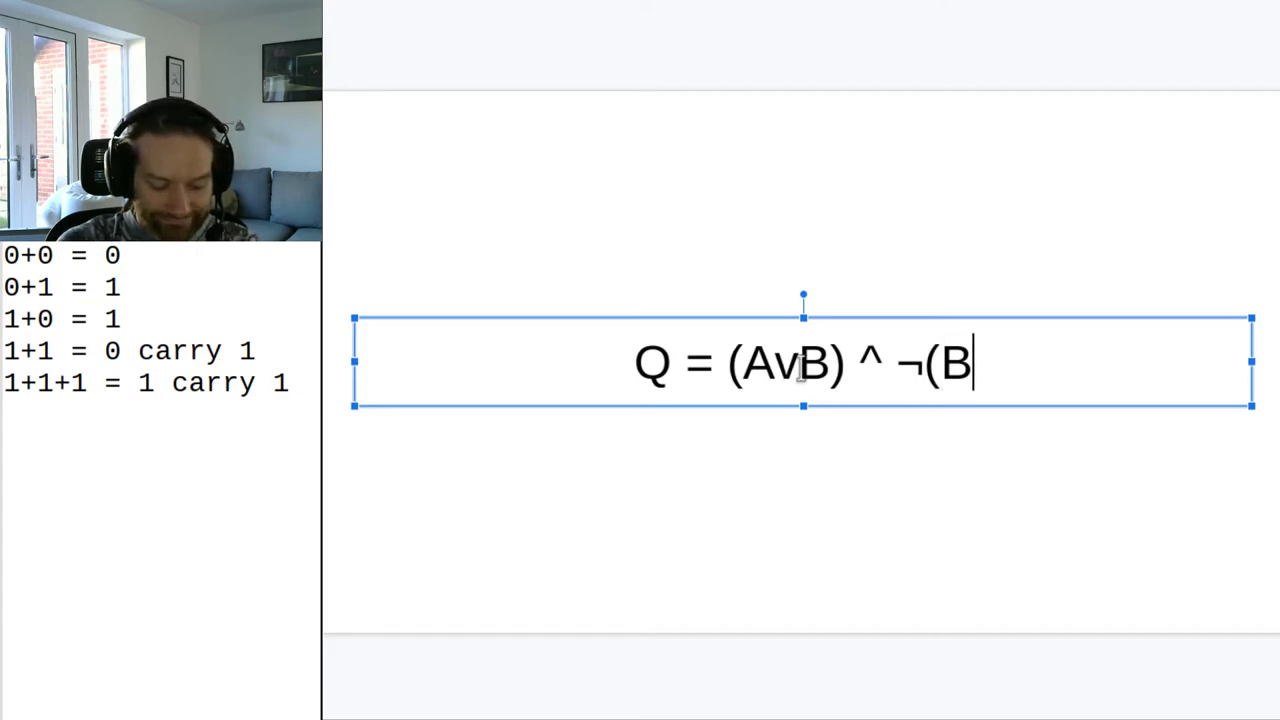
type("^A)")
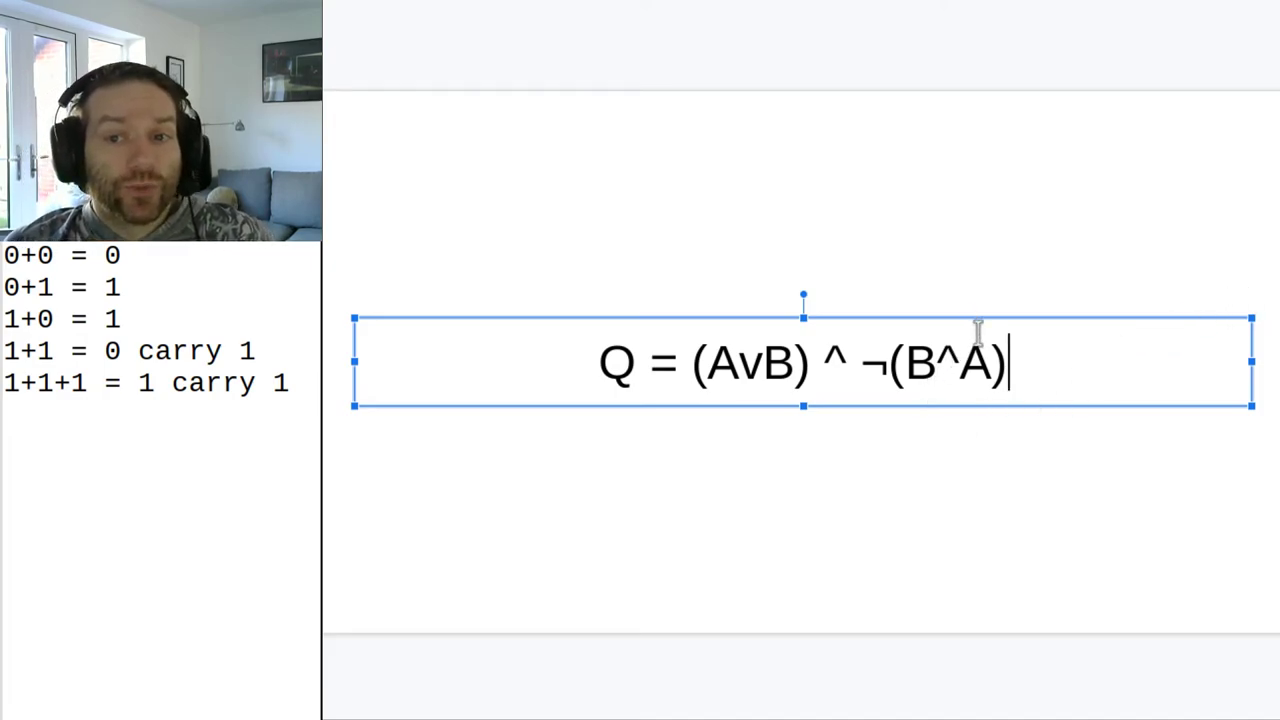
Step: Copy the full expression from the slide into the text notes, leaving one blank line below the addition rules
left_click_drag(1014, 366, 600, 371)
key("ctrl+c")
key("alt+Tab")
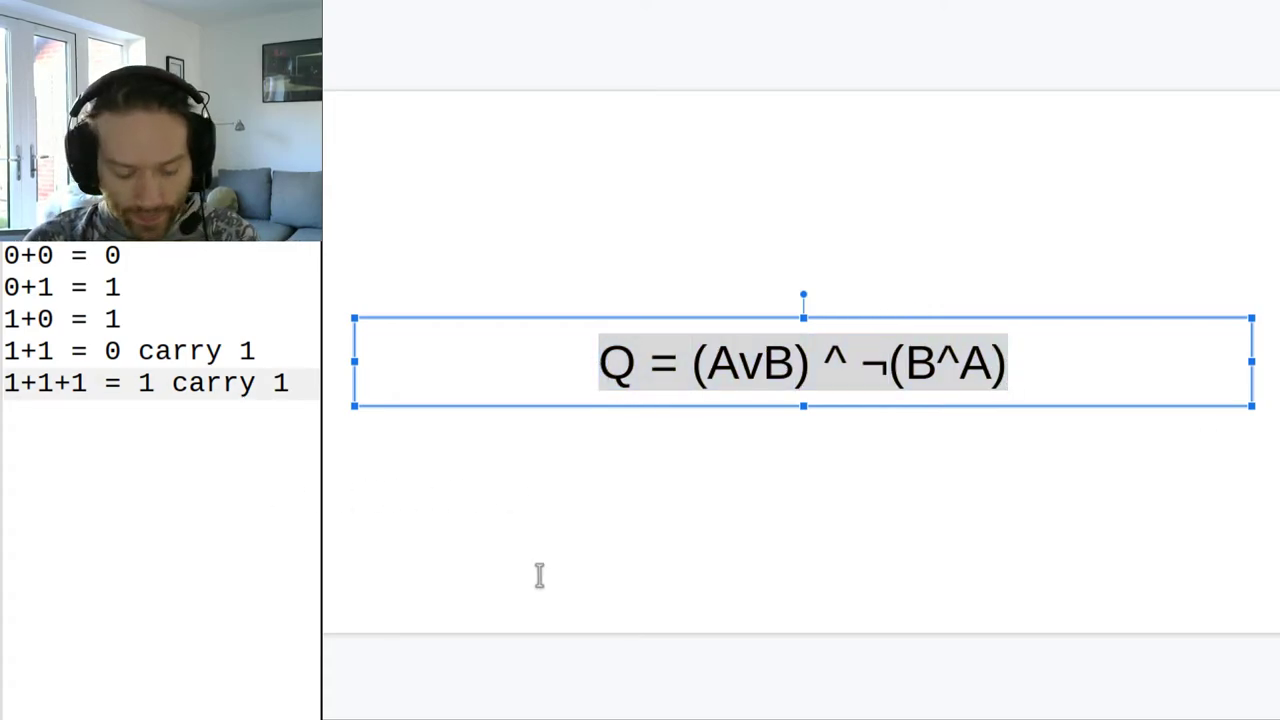
key("Return")
key("Return")
key("ctrl+v")
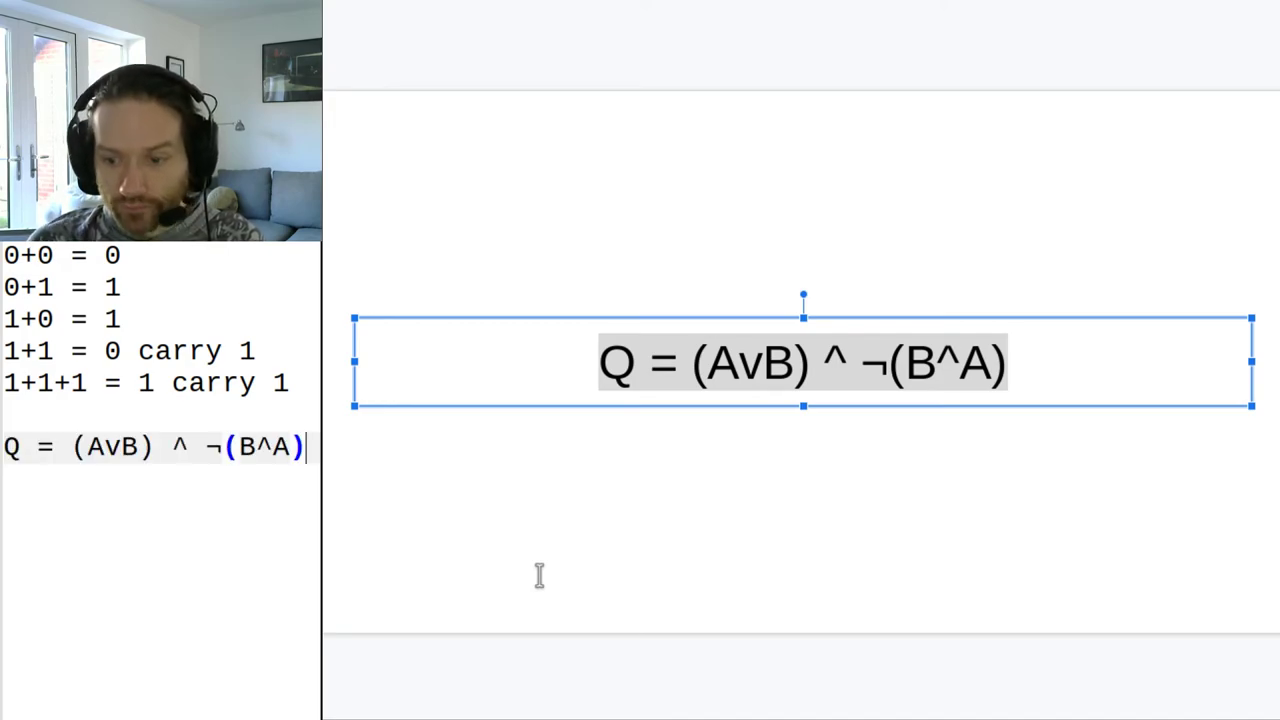
Step: Examine the slide's expression part by part by highlighting (AvB), the connecting ^ and the negated (B^A)
key("alt+Tab")
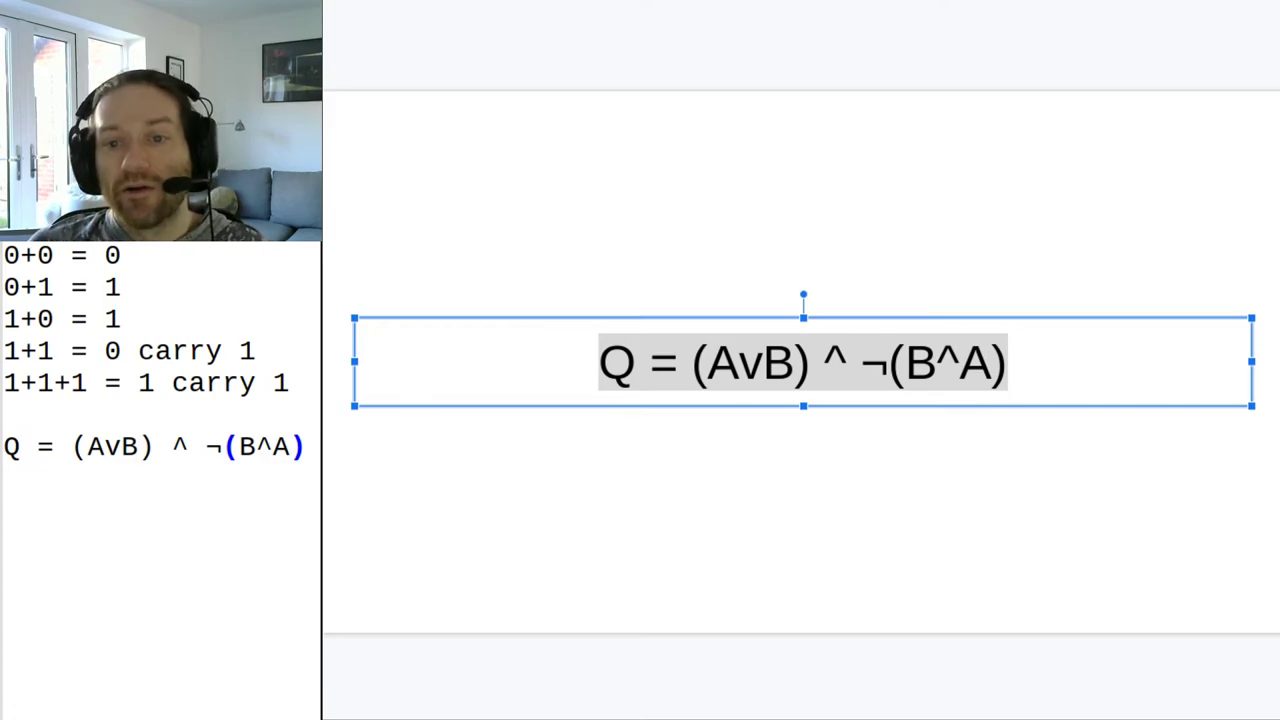
key("alt+Tab")
key("alt+Tab")
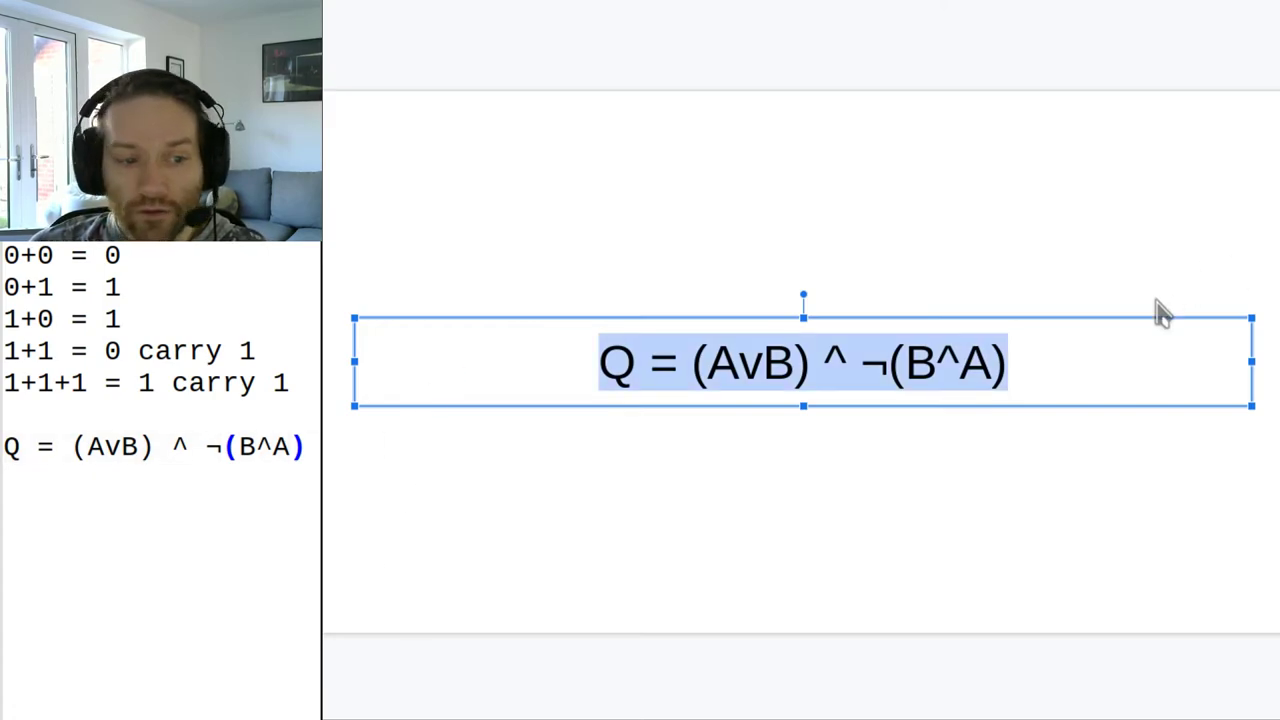
left_click(790, 365)
left_click_drag(741, 365, 848, 365)
left_click(937, 365)
left_click_drag(937, 365, 959, 365)
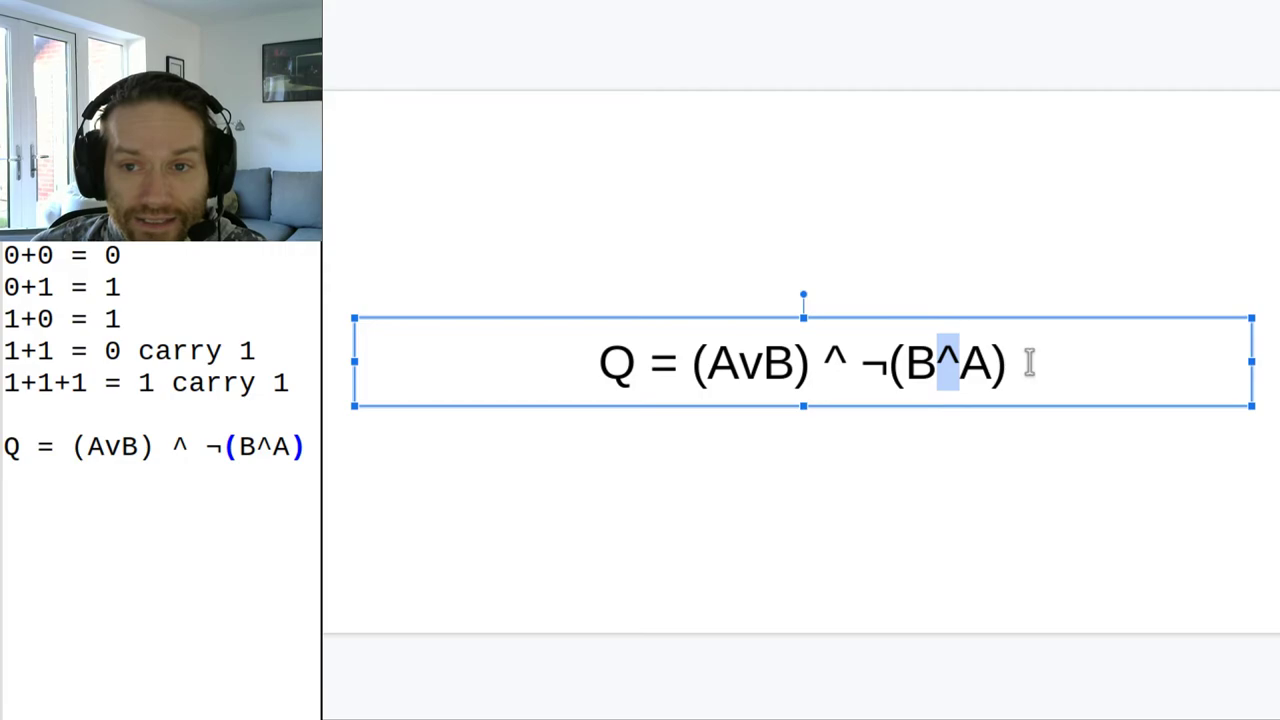
left_click_drag(692, 365, 844, 362)
left_click(830, 360)
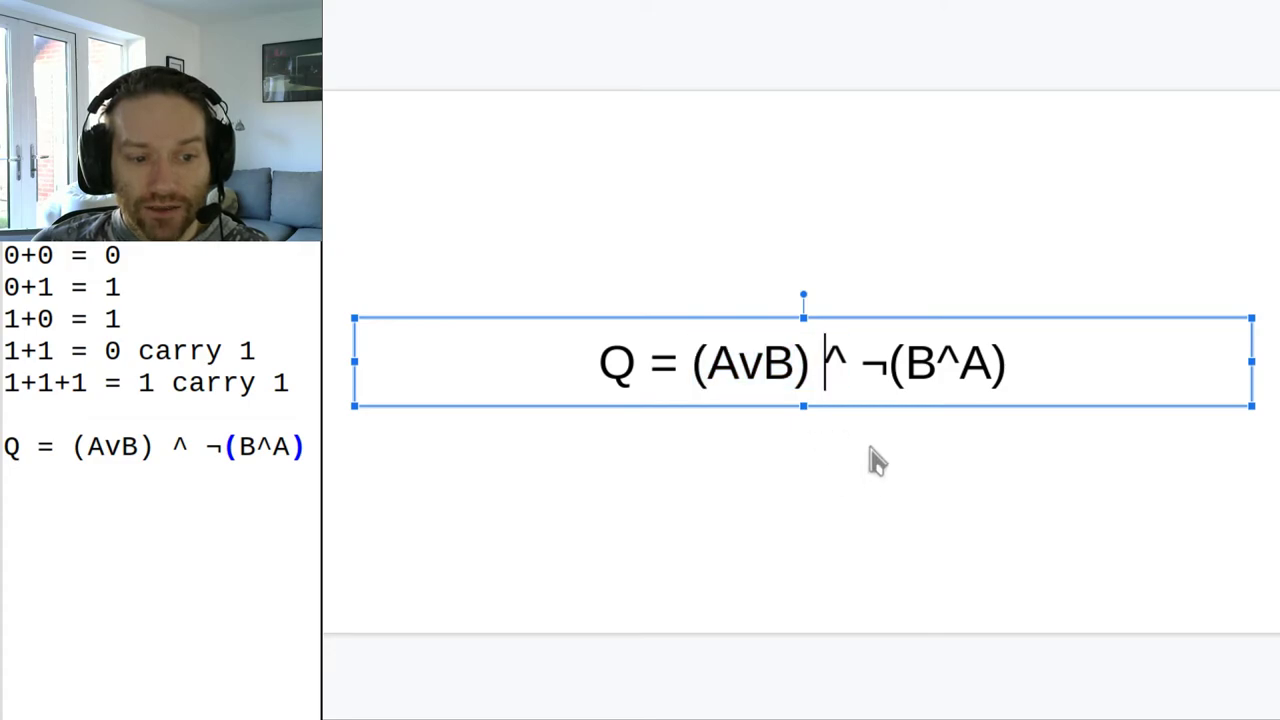
left_click_drag(1008, 365, 890, 367)
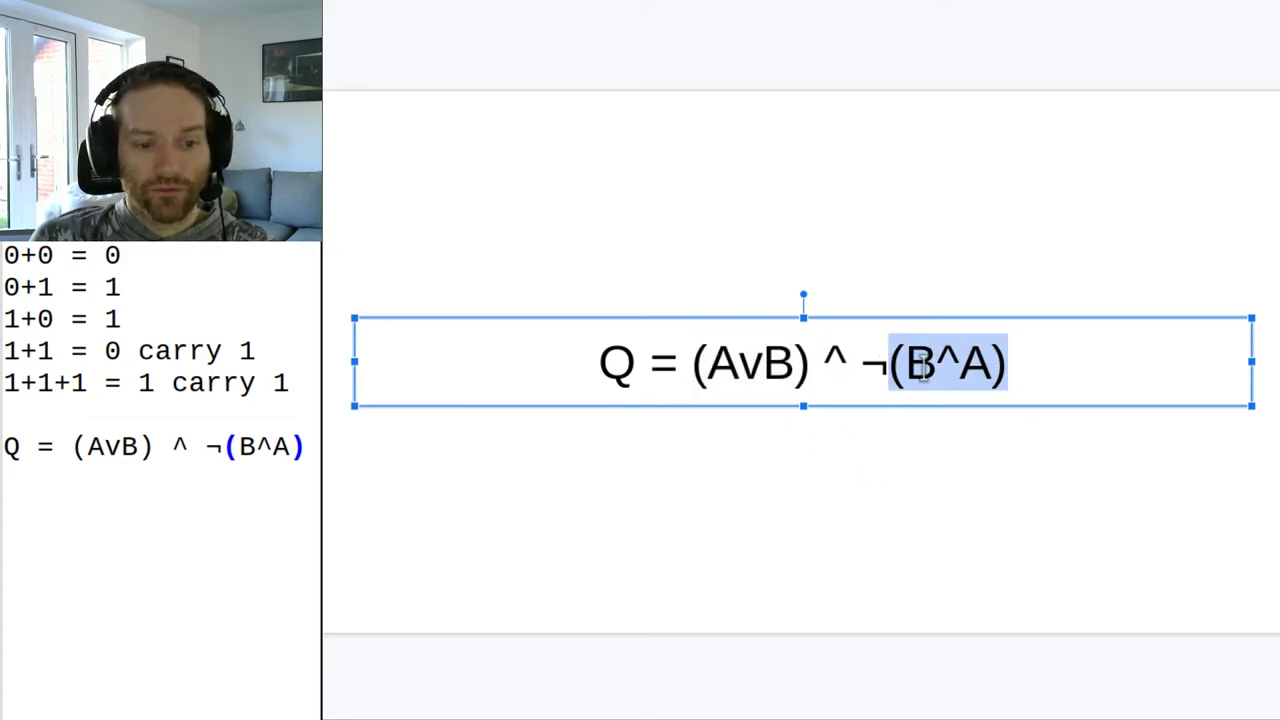
mouse_move(860, 365)
left_mouse_down()
mouse_move(888, 365)
mouse_move(848, 365)
left_mouse_up()
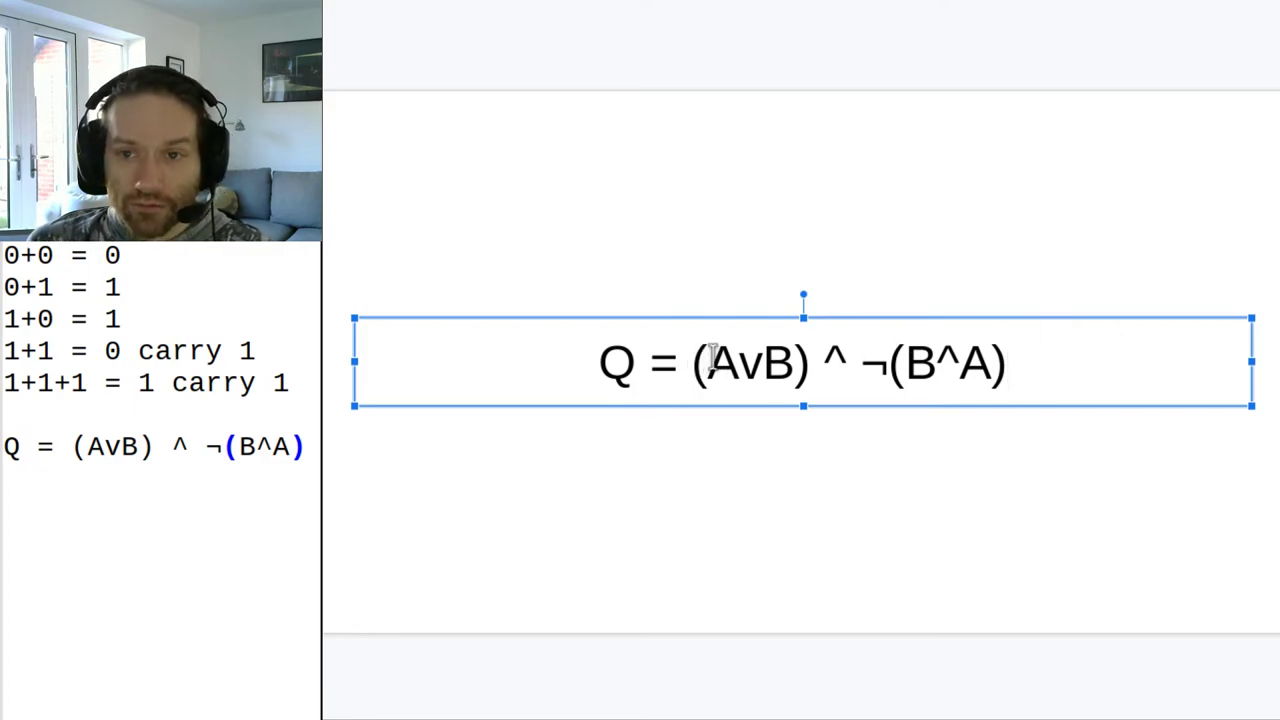
left_click(810, 352)
left_click_drag(810, 352, 691, 366)
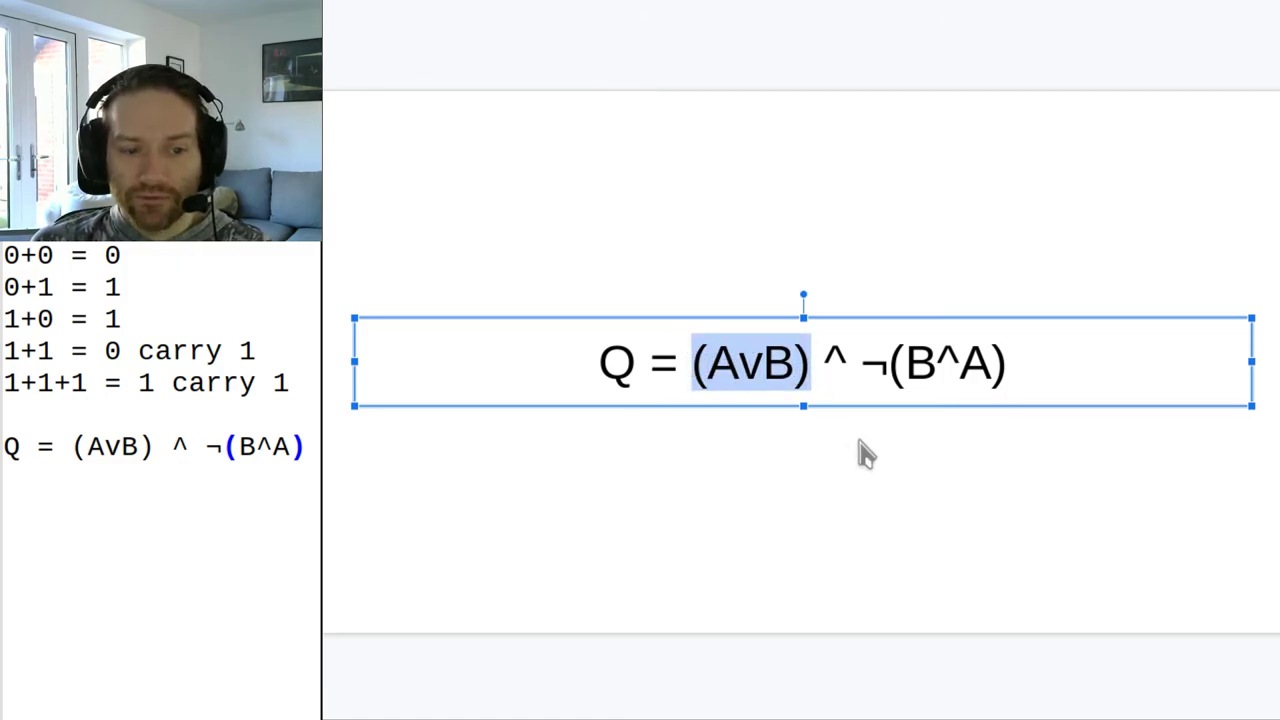
left_click_drag(886, 362, 1006, 423)
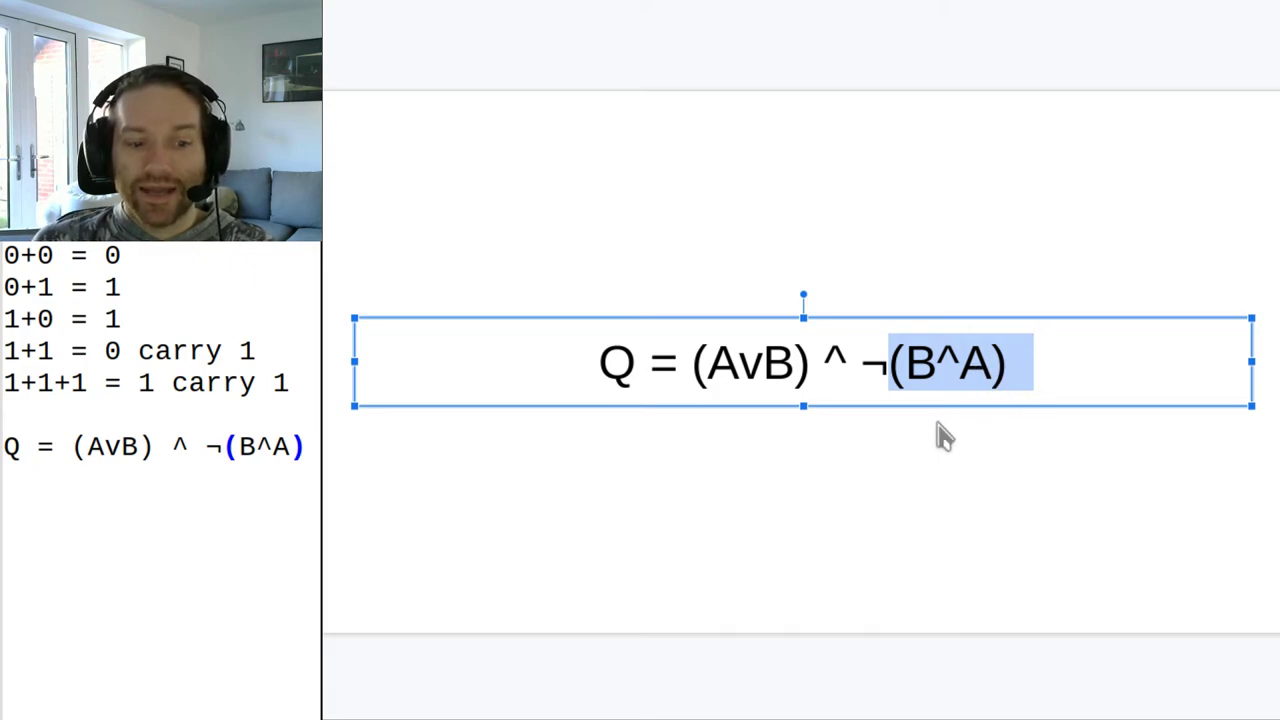
left_click(1004, 368)
left_click_drag(898, 352, 1006, 350)
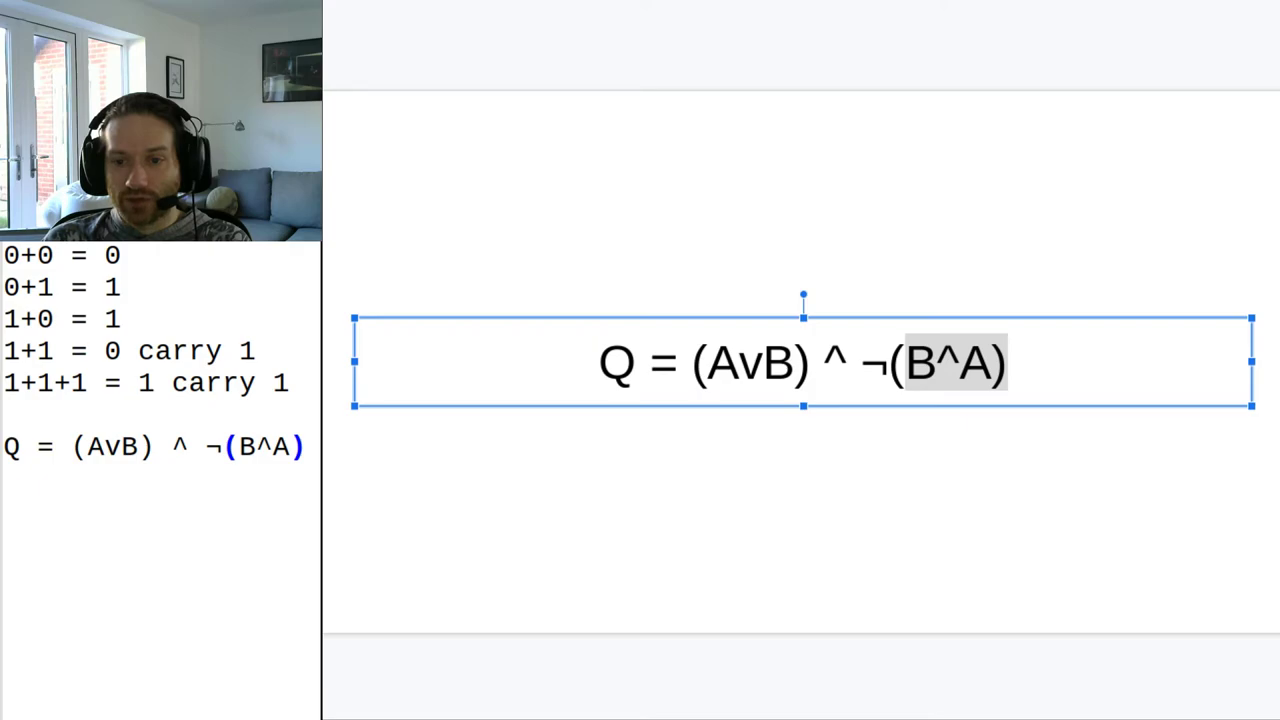
Step: Switch to Logicly and delete the NOT gate and the AND gate from the previous circuit
key("alt+Tab")
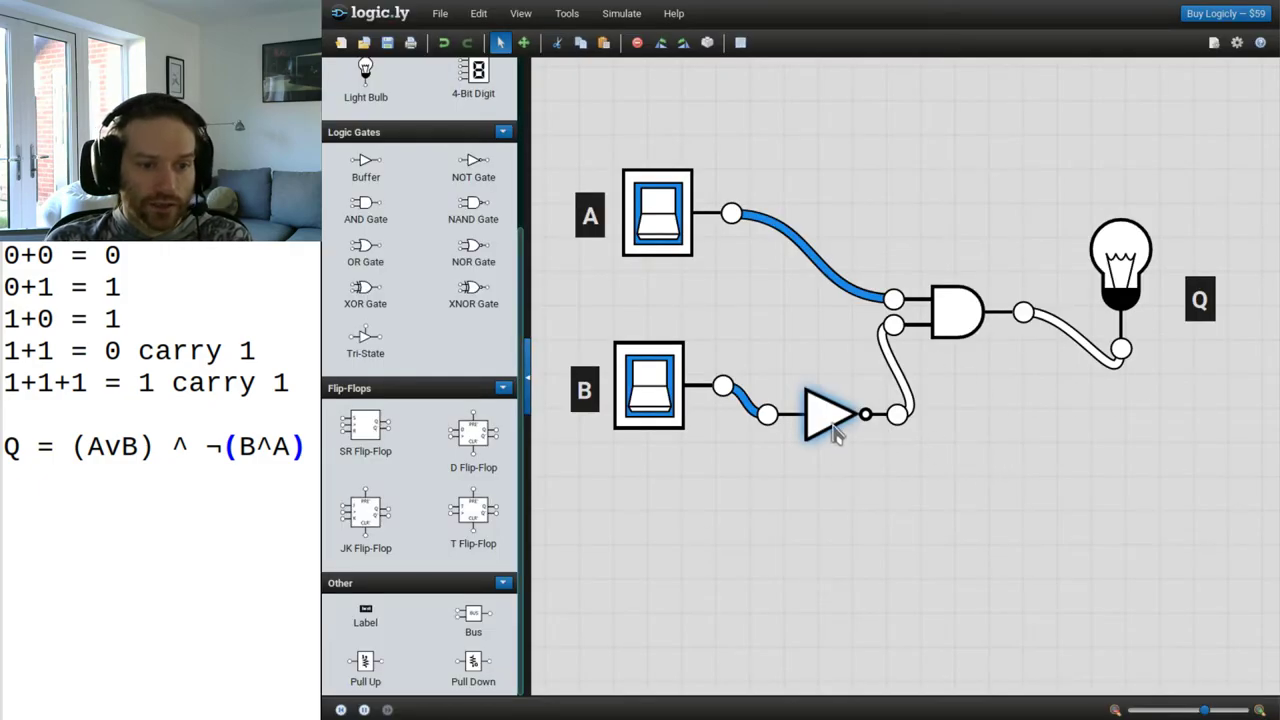
key("Delete")
left_click(948, 312)
key("Delete")
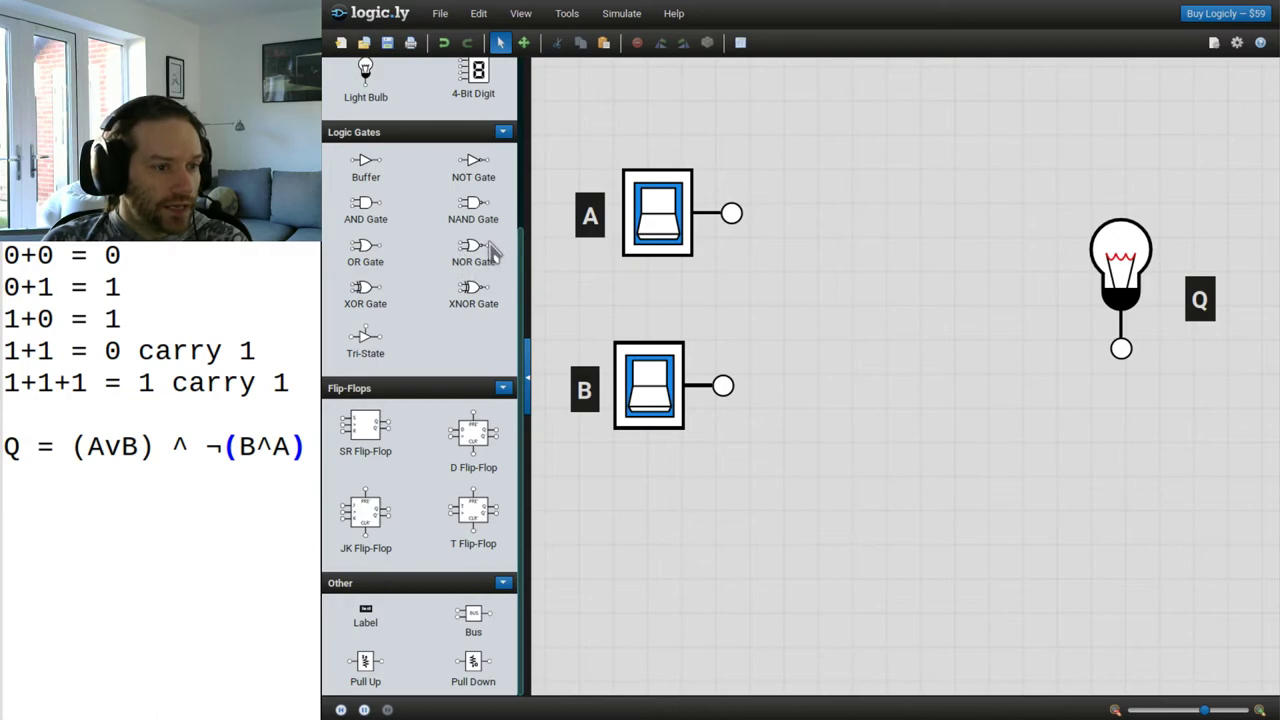
Step: Add an OR gate with switches A and B wired to its inputs, and highlight (AvB) in the text notes
mouse_move(367, 252)
left_mouse_down()
mouse_move(648, 322)
mouse_move(872, 272)
mouse_move(891, 246)
left_mouse_up()
left_click_drag(731, 213, 823, 229)
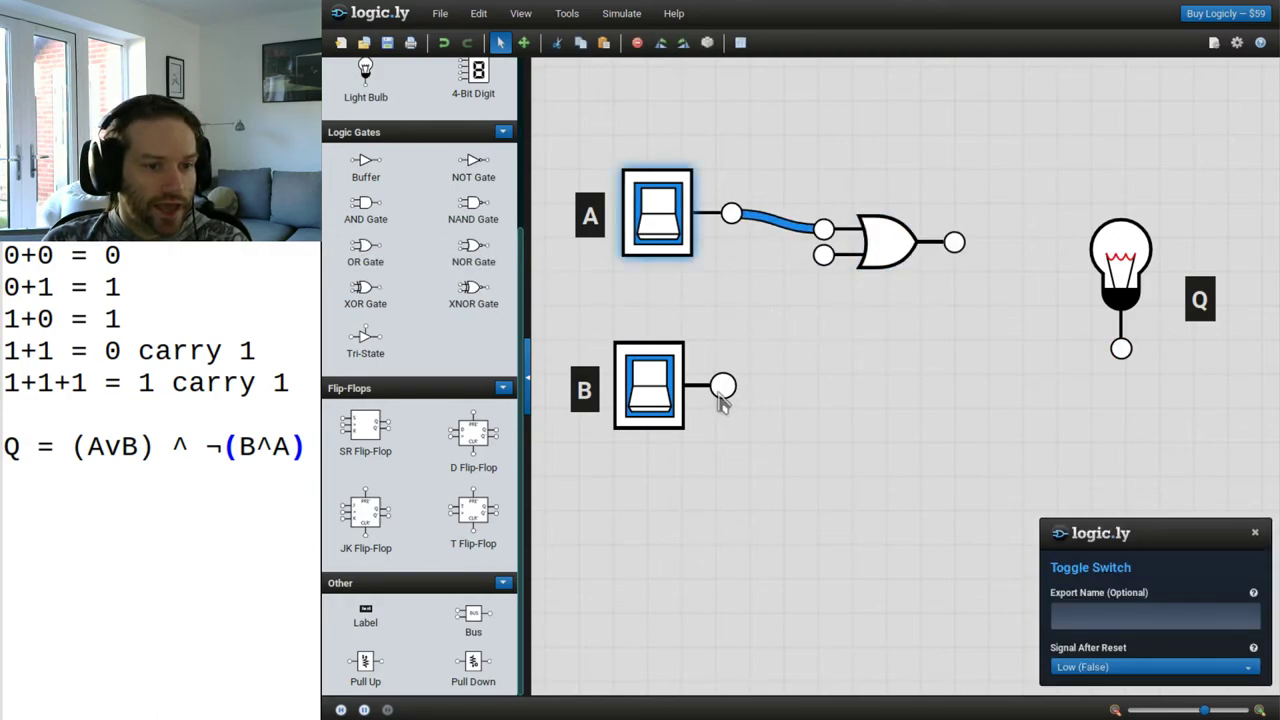
left_click_drag(723, 385, 823, 255)
left_click(306, 447)
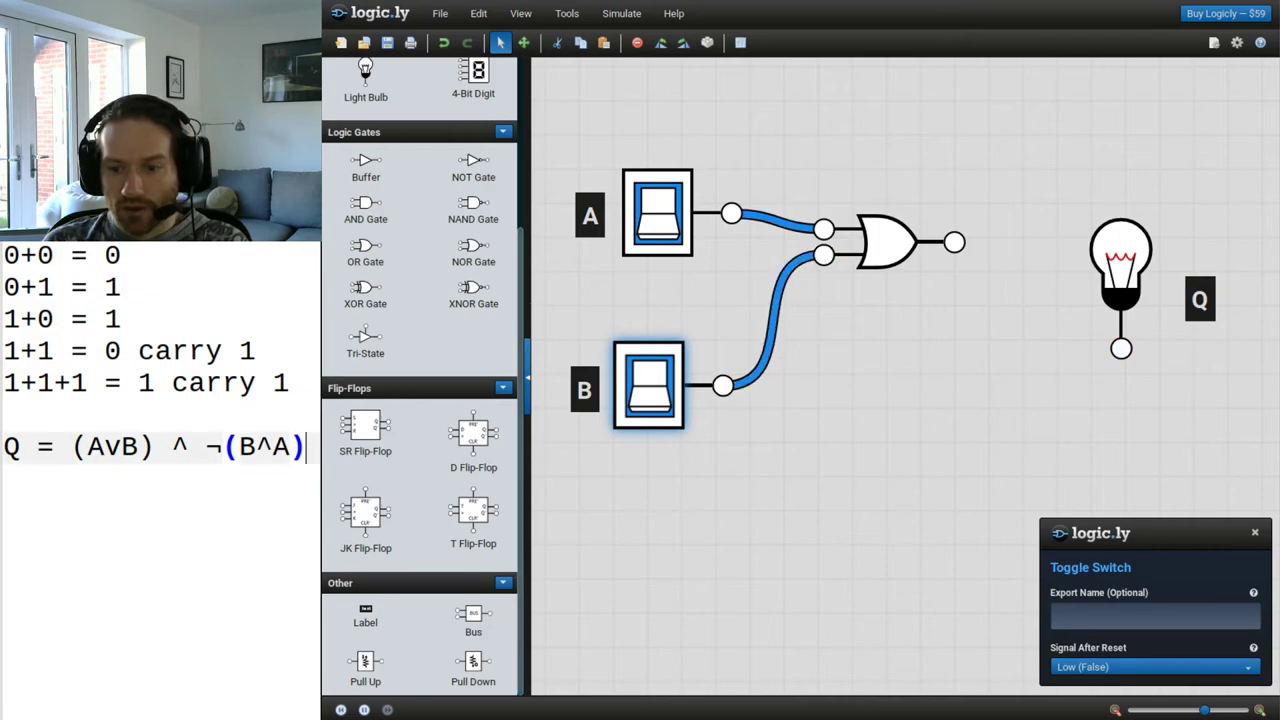
left_click_drag(71, 447, 155, 447)
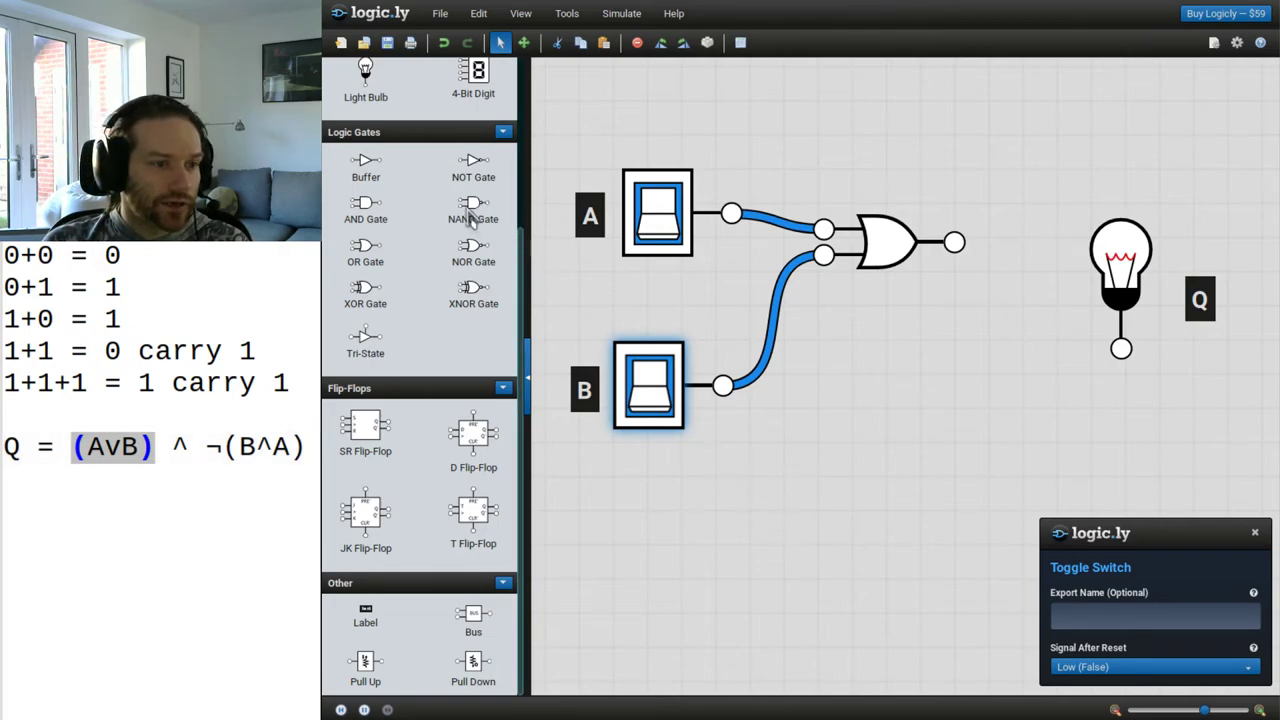
Step: Add an AND gate below the OR gate and wire switches A and B to its inputs
left_click_drag(377, 206, 920, 485)
left_click_drag(722, 385, 856, 500)
left_click_drag(733, 218, 932, 445)
Step: Highlight (B^A) in the text notes and add a NOT gate fed by the AND gate's output
key("alt+Tab")
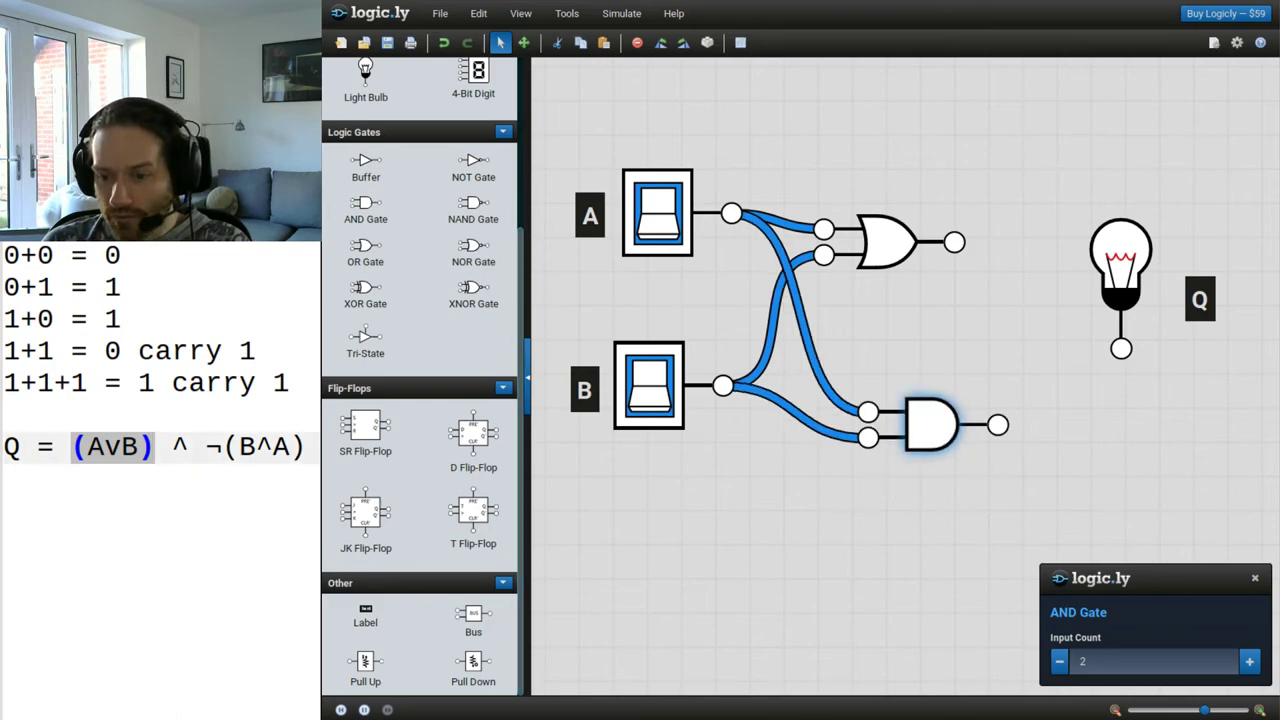
key("End")
key("shift+Left")
key("shift+Left")
key("shift+Left")
key("shift+Left")
key("shift+Left")
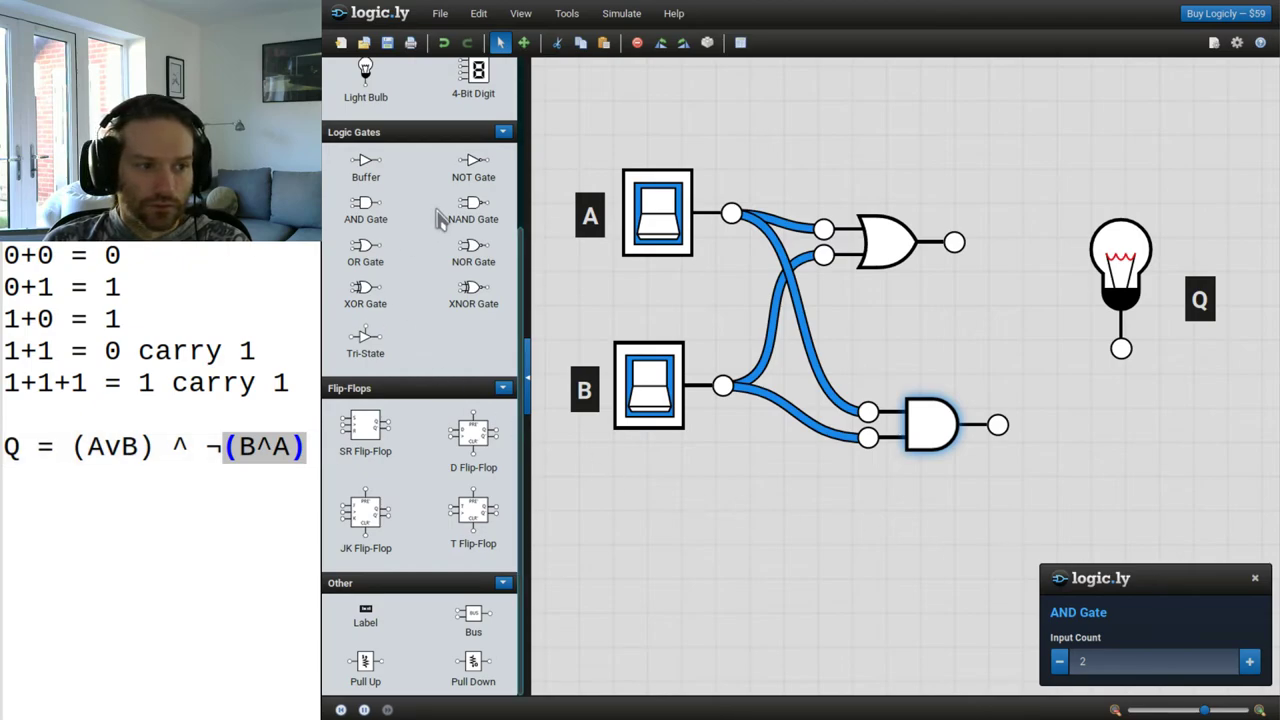
left_click_drag(473, 162, 1123, 430)
left_click_drag(998, 425, 1054, 424)
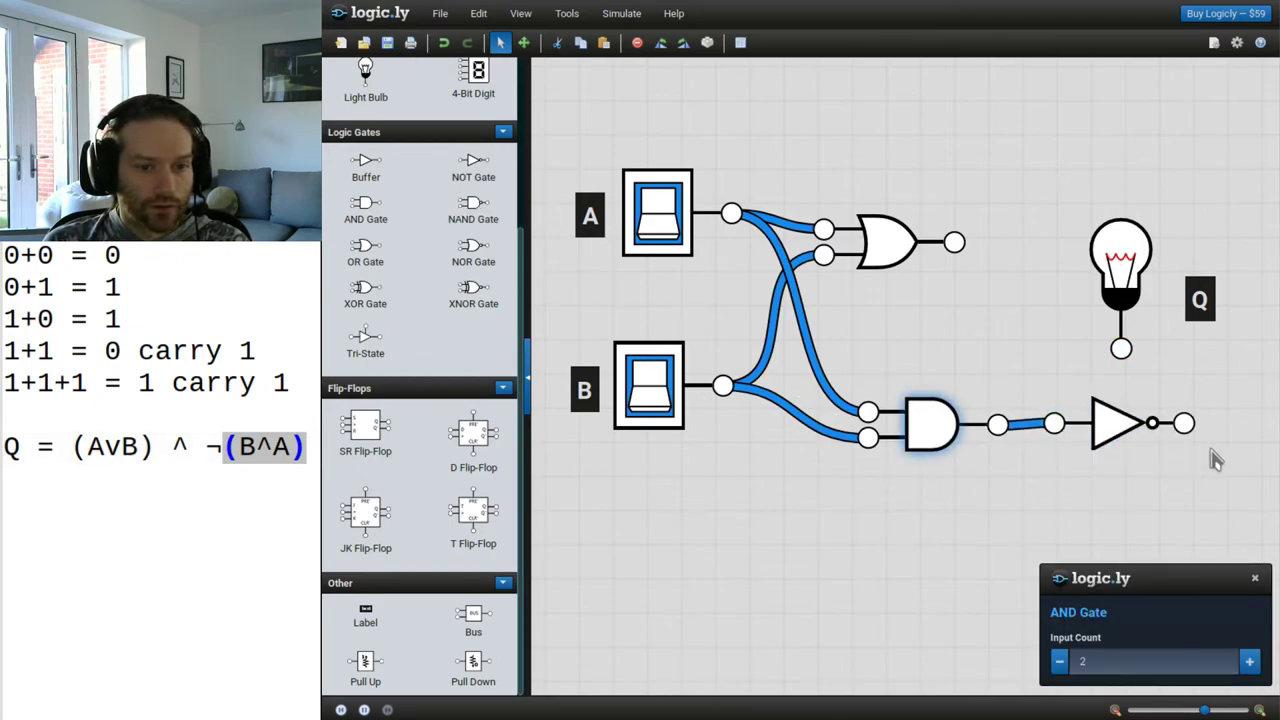
Step: Move the bulb and its Q label up out of the way, and shift the OR, AND and NOT gates closer to the switches
left_click_drag(1128, 264, 1180, 134)
left_click_drag(1204, 300, 1248, 166)
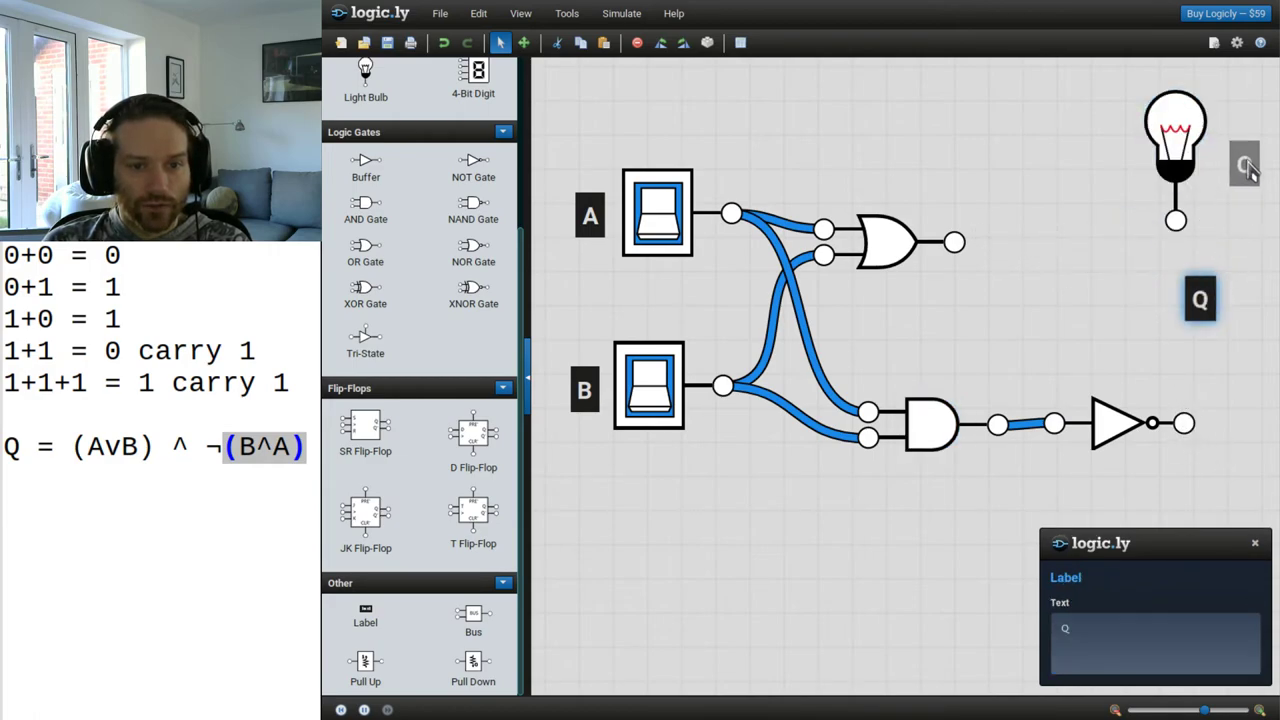
left_click_drag(890, 245, 871, 221)
left_click_drag(930, 425, 872, 390)
left_click_drag(863, 225, 866, 263)
left_click_drag(1100, 425, 1030, 374)
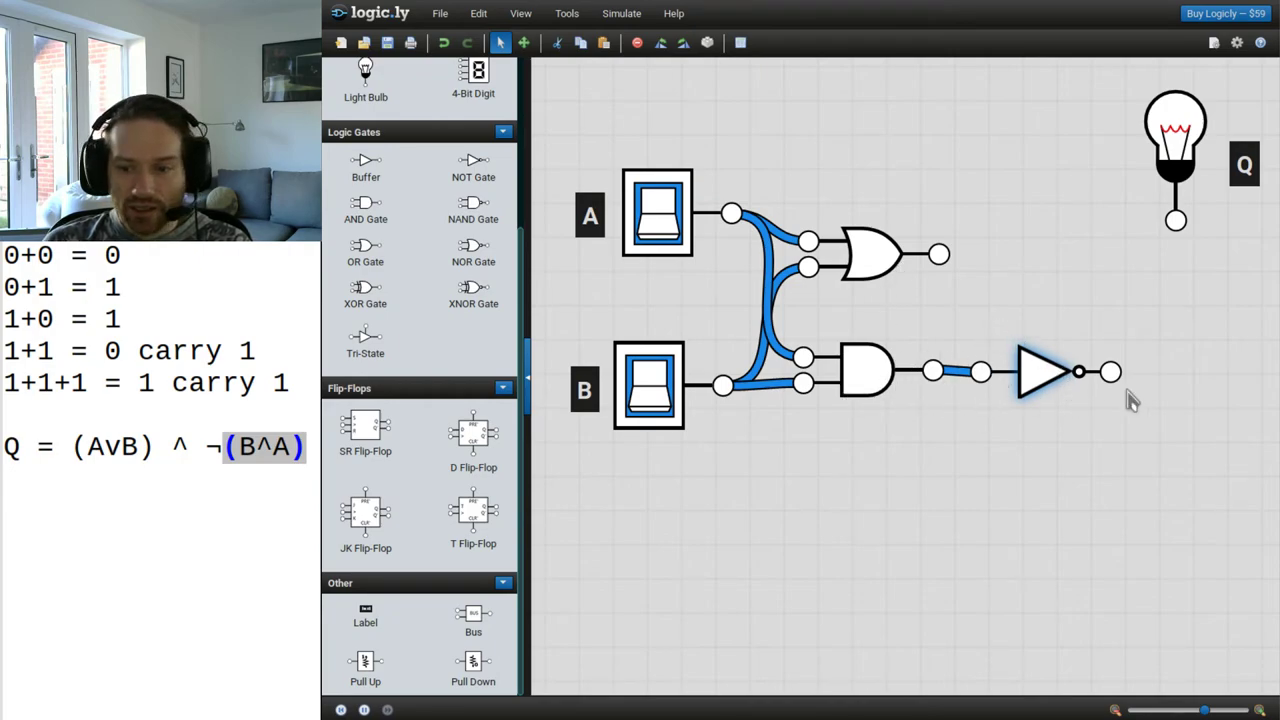
Step: Highlight the middle ^ in the notes, and add a second AND gate with the NOT gate's output wired to its lower input
left_click_drag(172, 447, 189, 447)
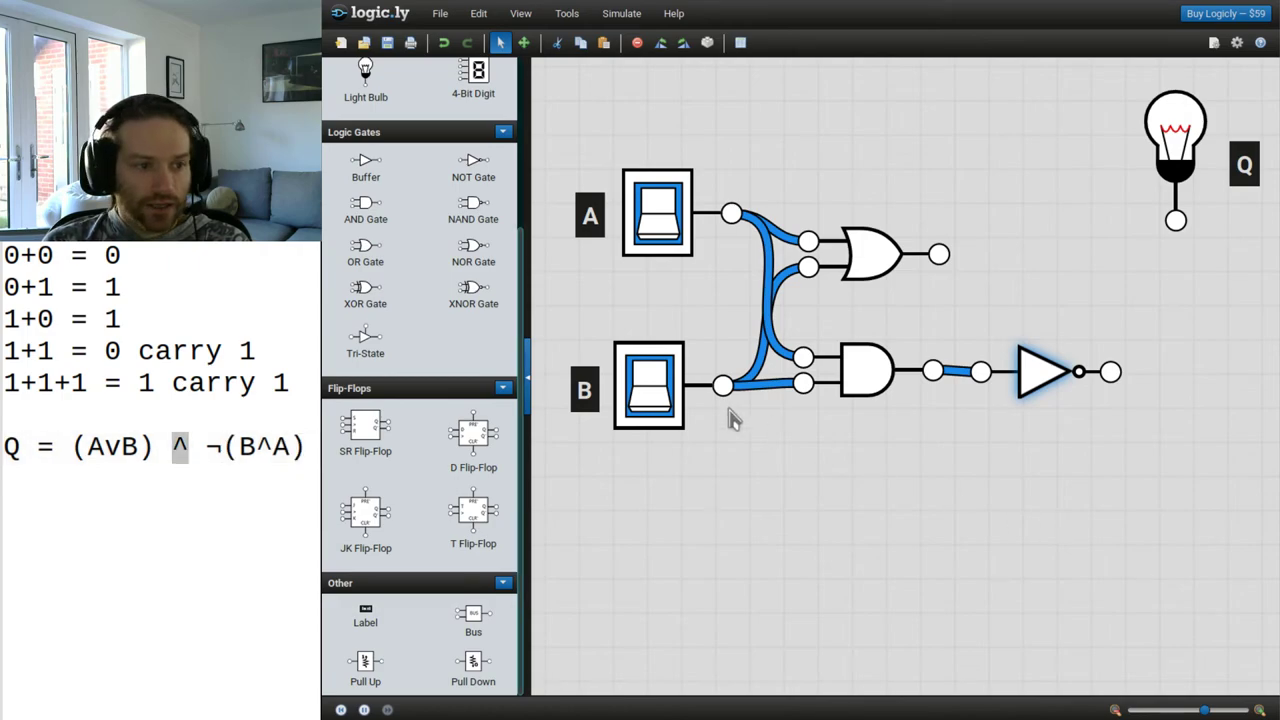
left_click_drag(383, 205, 1133, 300)
left_click_drag(1110, 372, 1063, 294)
left_click(937, 257)
left_click_drag(937, 254, 1003, 343)
Step: Spread out the circuit by moving both switches left, the OR gate up, and the final AND gate, bulb and Q label right
scroll(948, 436, "down", 3)
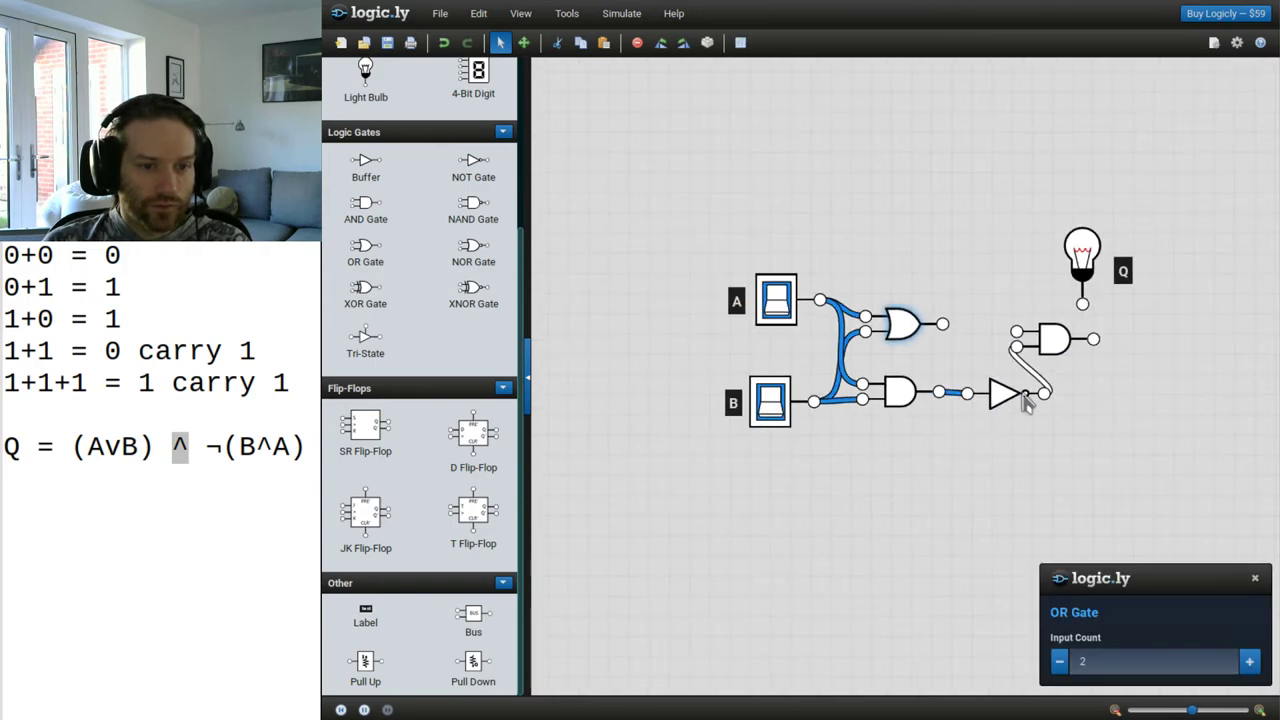
left_click_drag(760, 275, 706, 234)
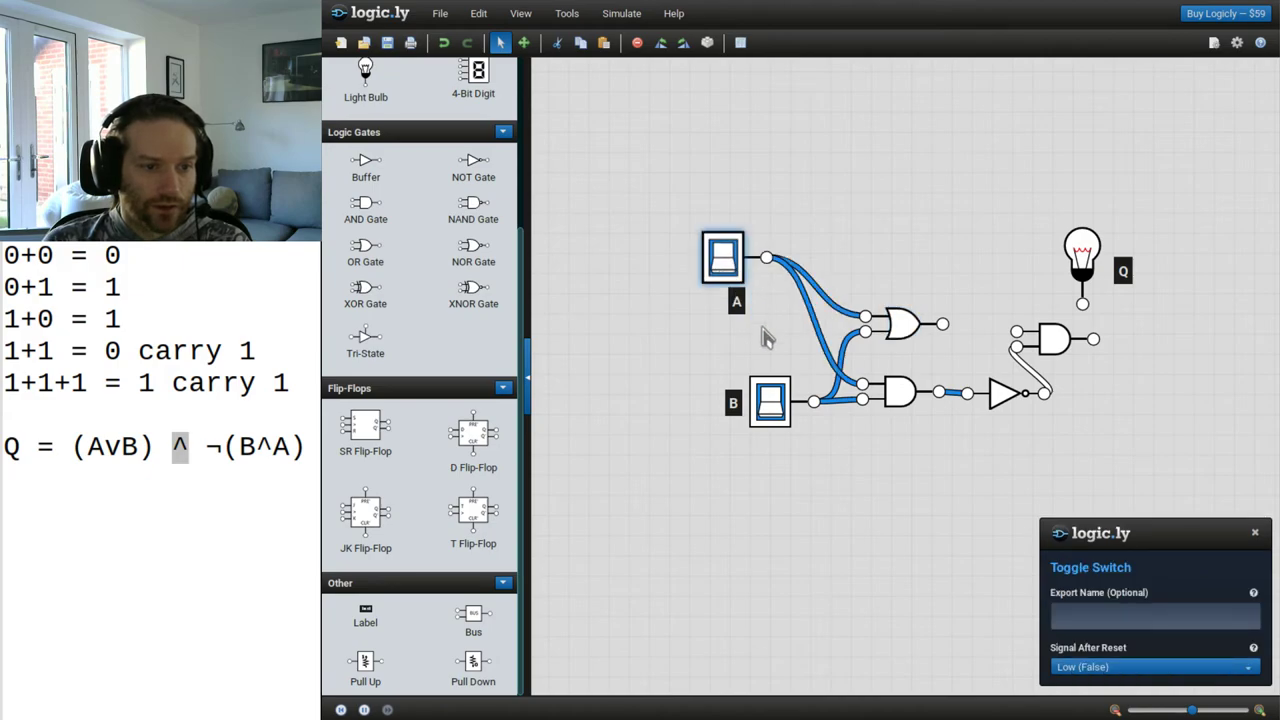
left_click_drag(771, 400, 727, 398)
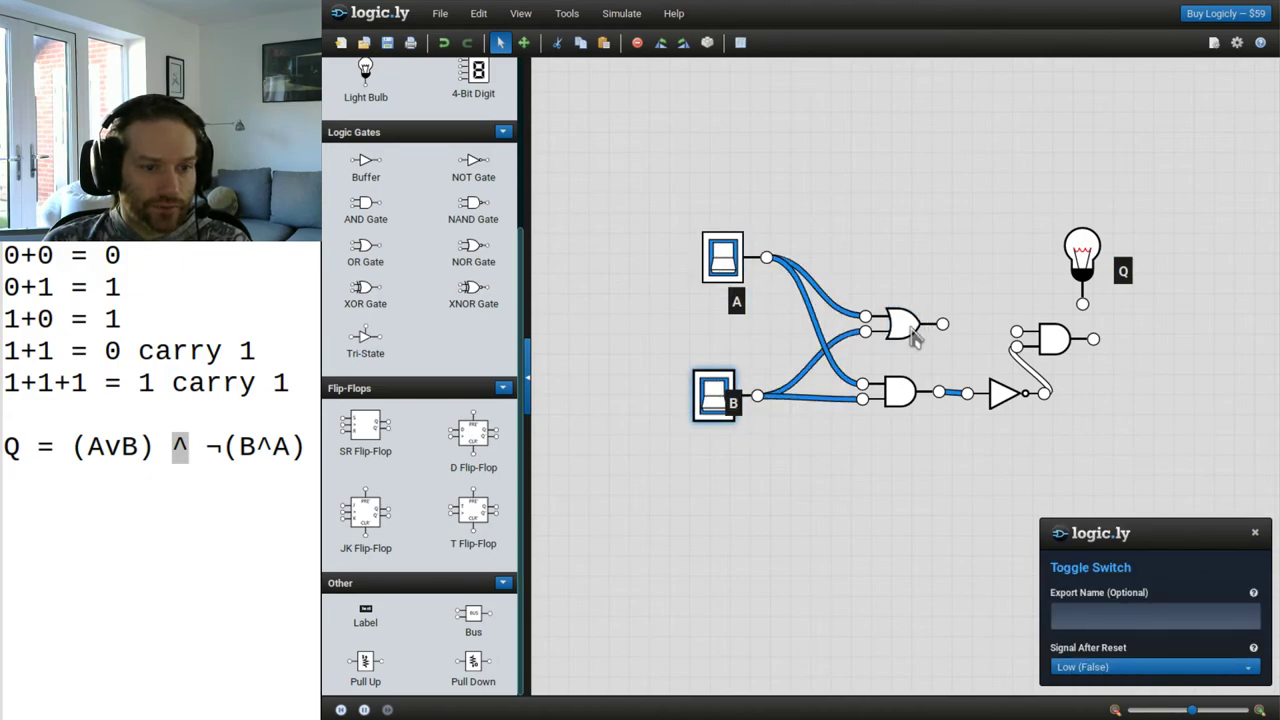
left_click_drag(915, 325, 918, 305)
left_click_drag(1082, 258, 1180, 343)
left_click_drag(1122, 271, 1214, 366)
left_click_drag(1057, 349, 1107, 372)
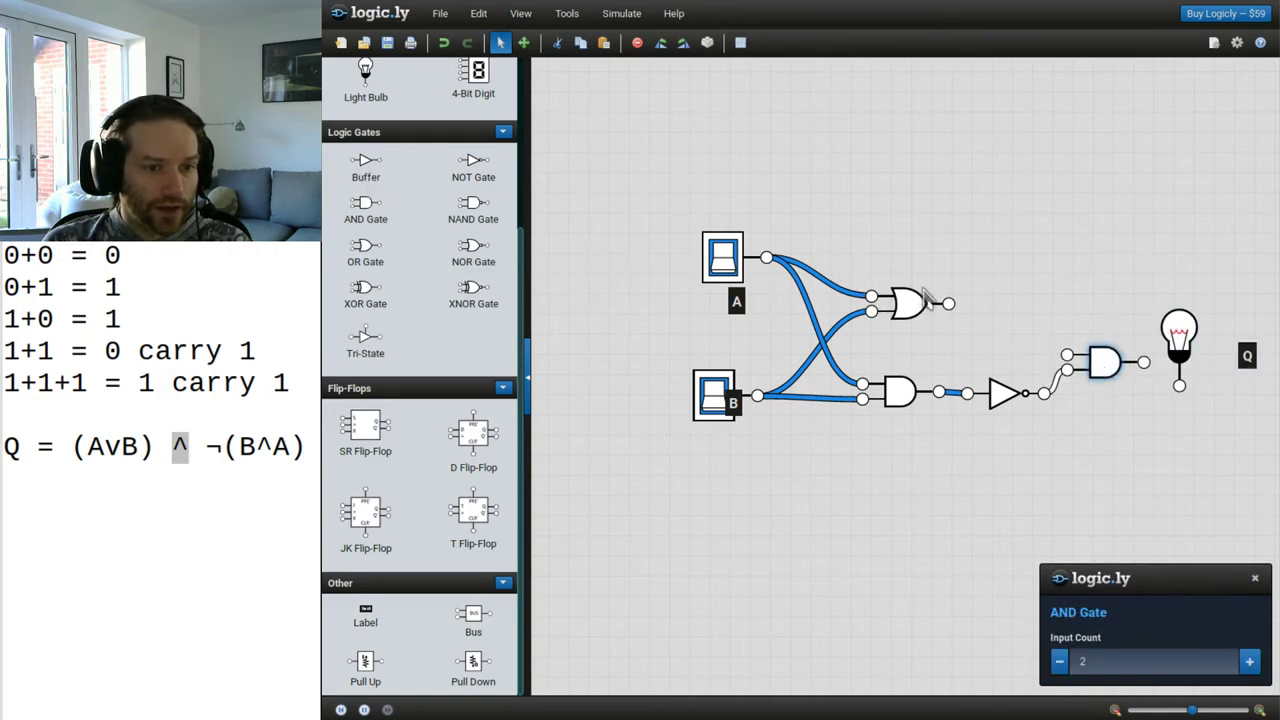
Step: Wire the OR gate's output to the final AND gate's upper input and that AND gate's output to the bulb
left_click_drag(948, 306, 1068, 356)
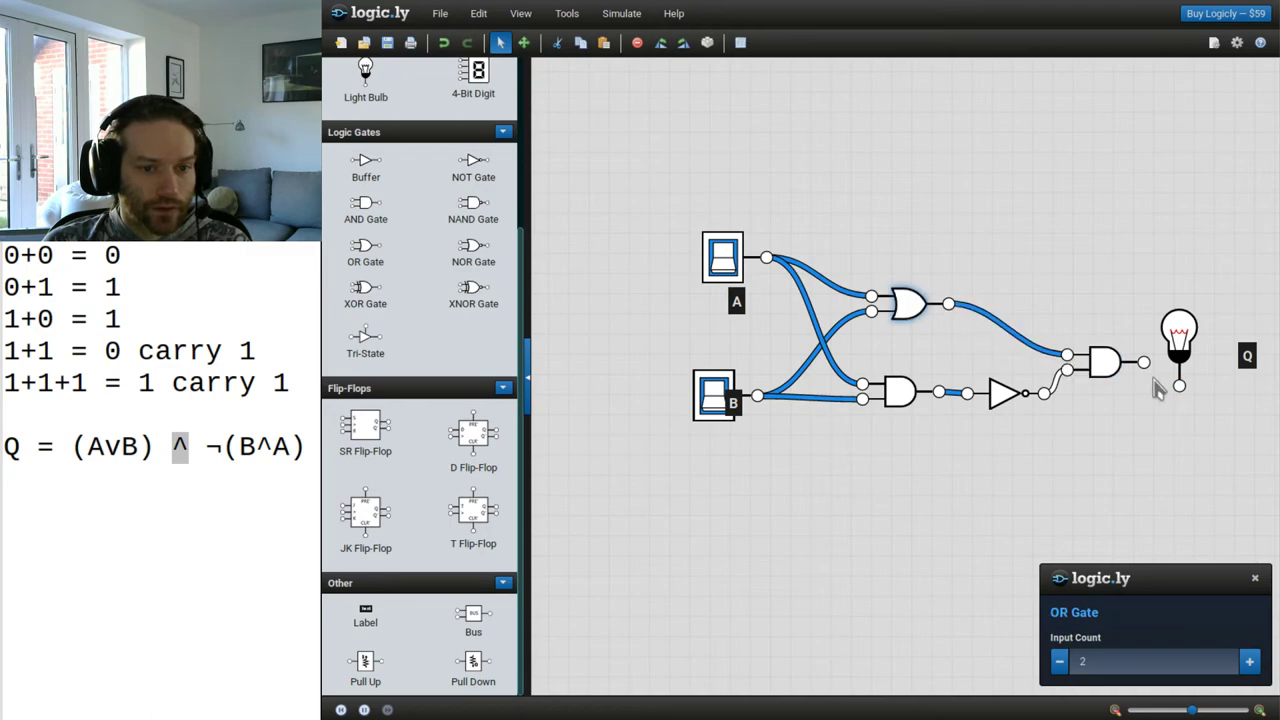
left_click_drag(1146, 366, 1206, 318)
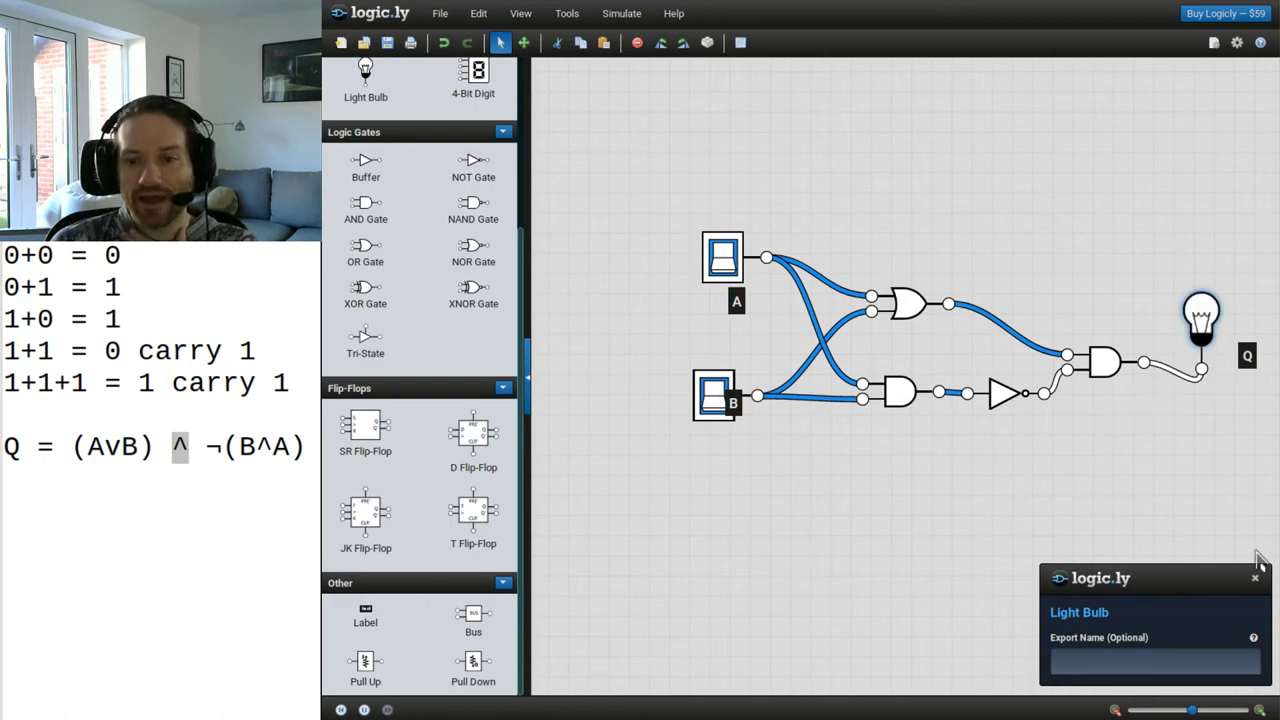
Step: Turn both switches off and place the A and B labels just left of their switches
left_click(716, 398)
left_click_drag(716, 398, 686, 390)
left_click(720, 257)
left_click_drag(736, 301, 688, 255)
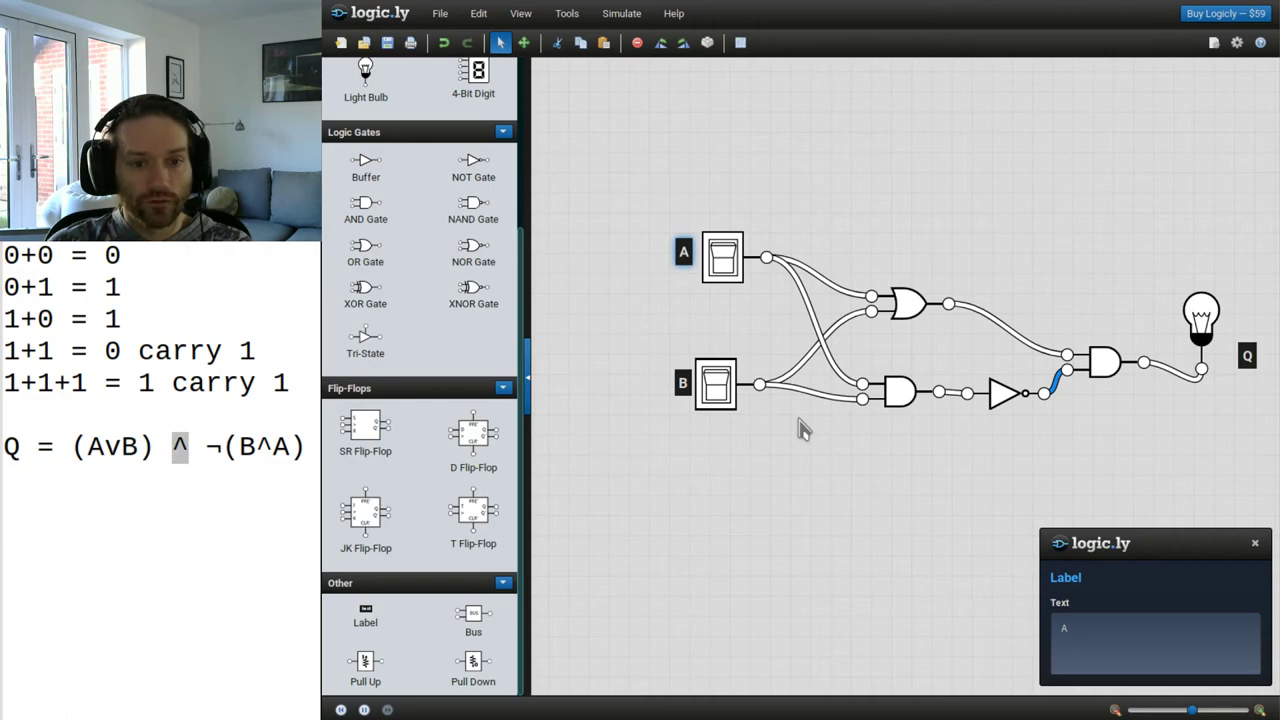
Step: Test the circuit by toggling switches A and B separately and together, finishing with both switches off
left_click(721, 263)
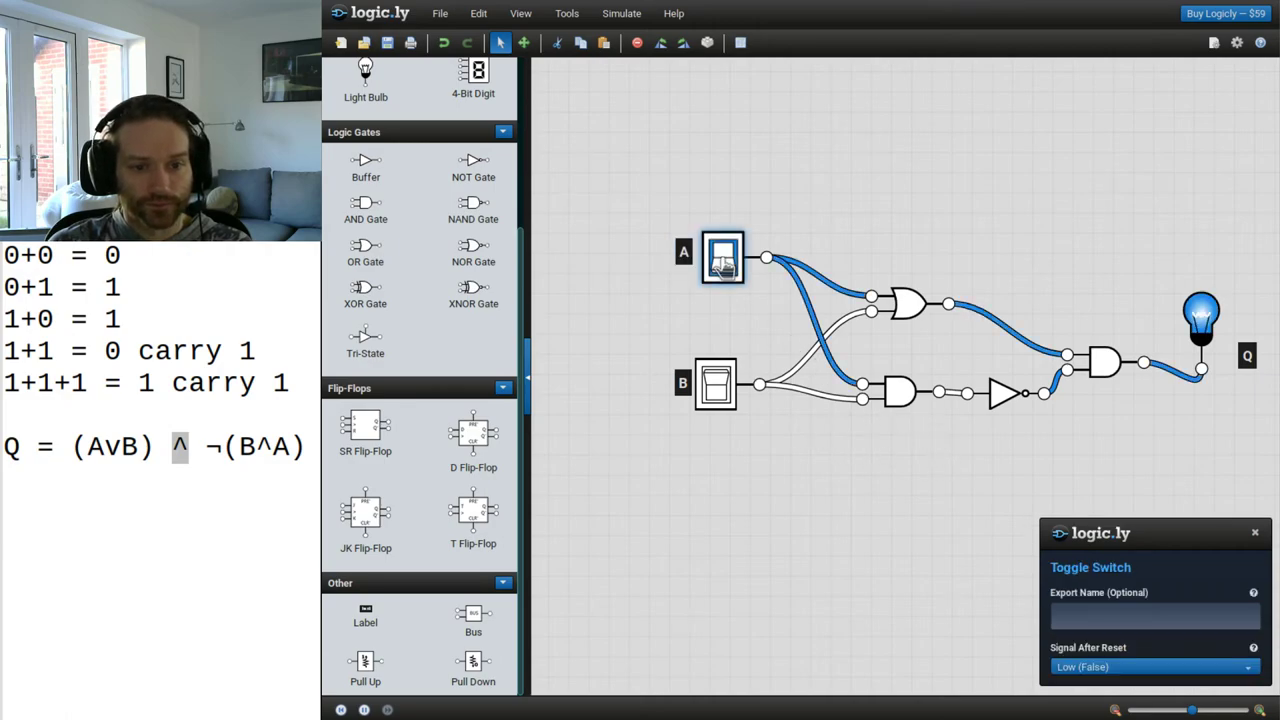
left_click(721, 263)
left_click(726, 393)
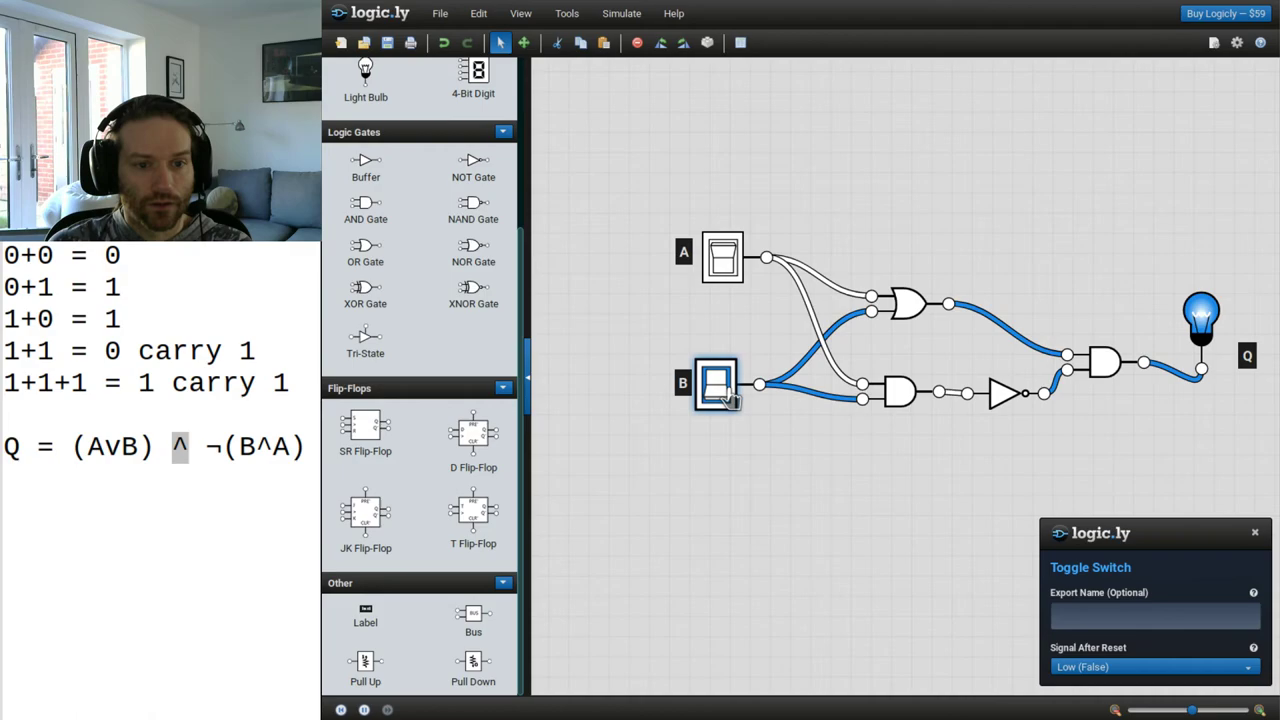
left_click(726, 393)
left_click(721, 263)
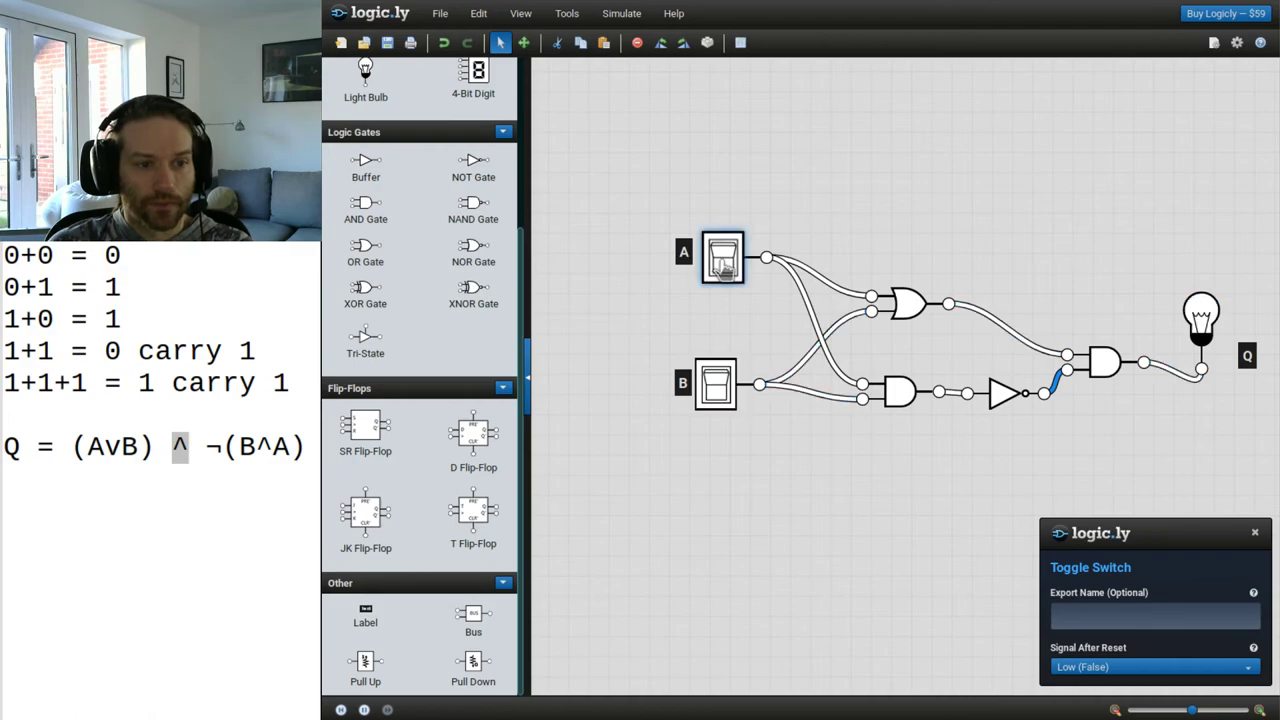
left_click(729, 404)
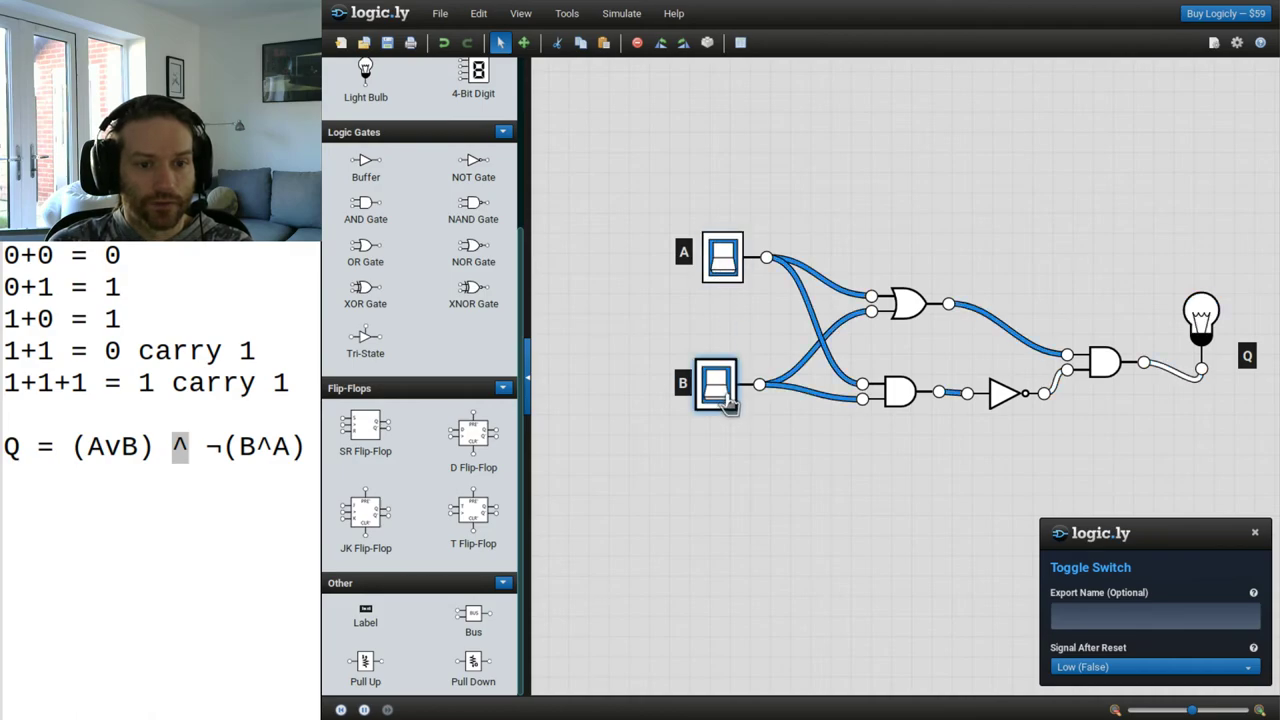
left_click(734, 274)
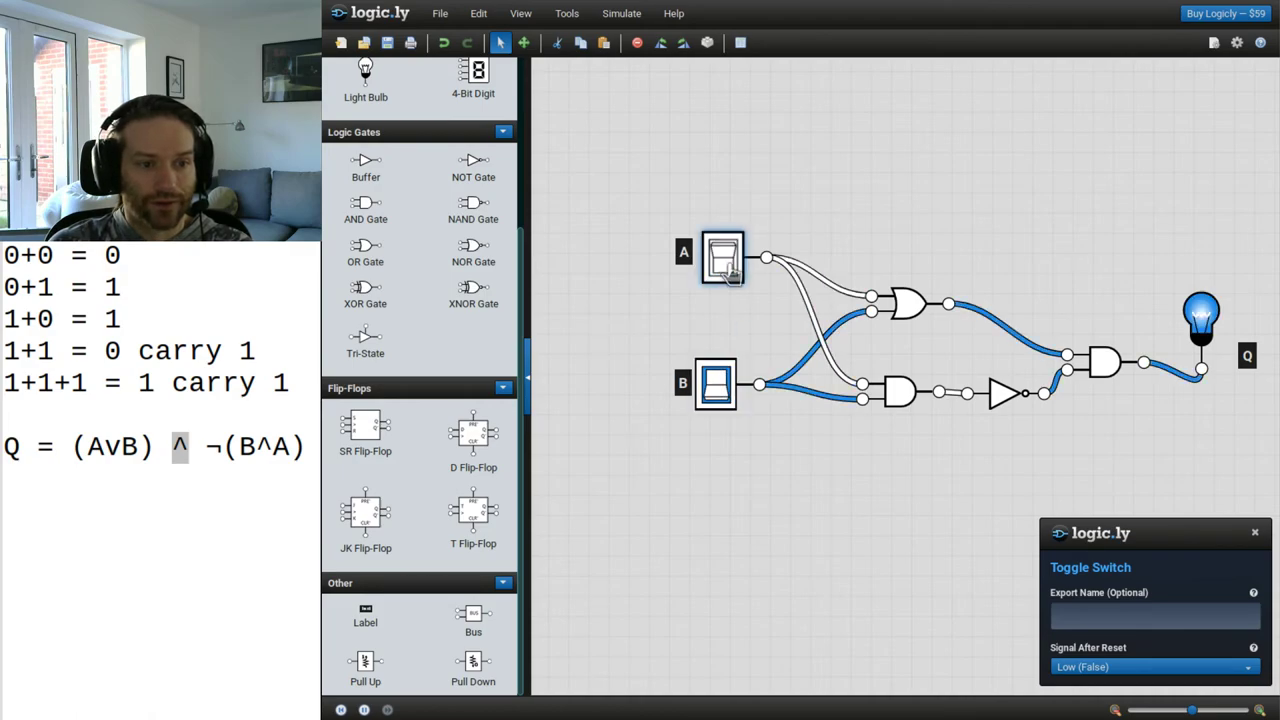
left_click(722, 390)
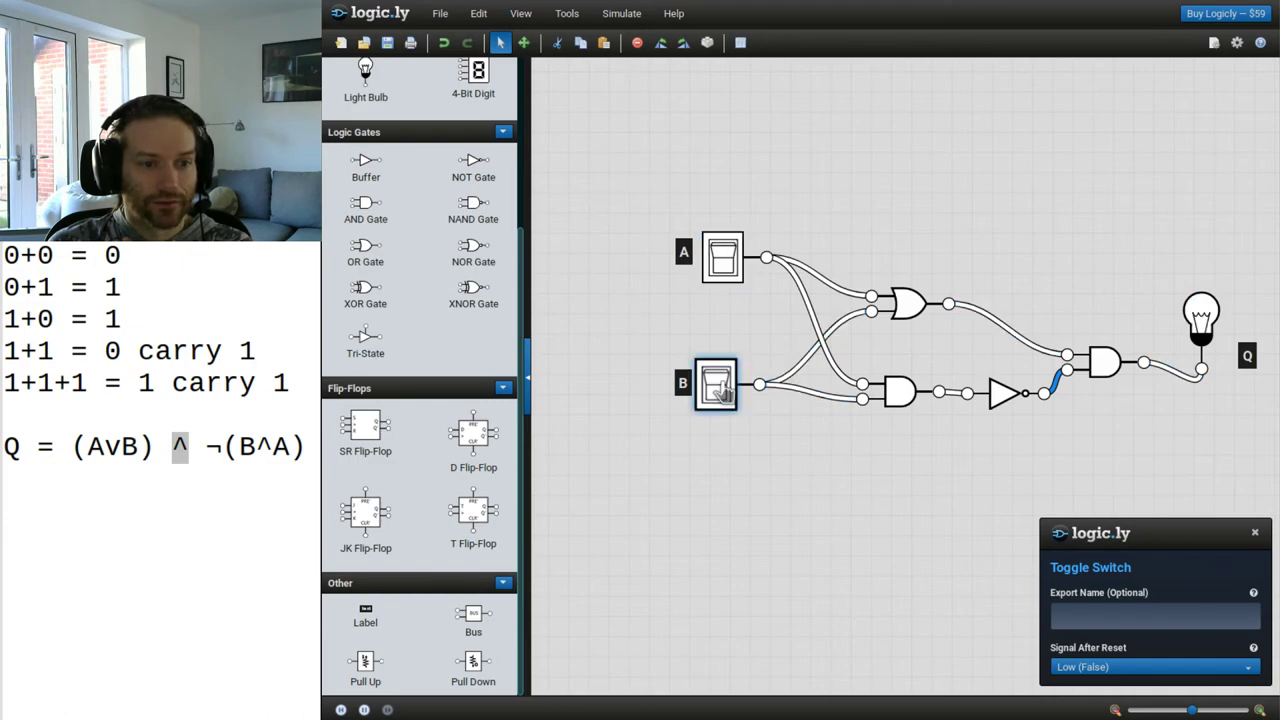
left_click(723, 262)
left_click(723, 262)
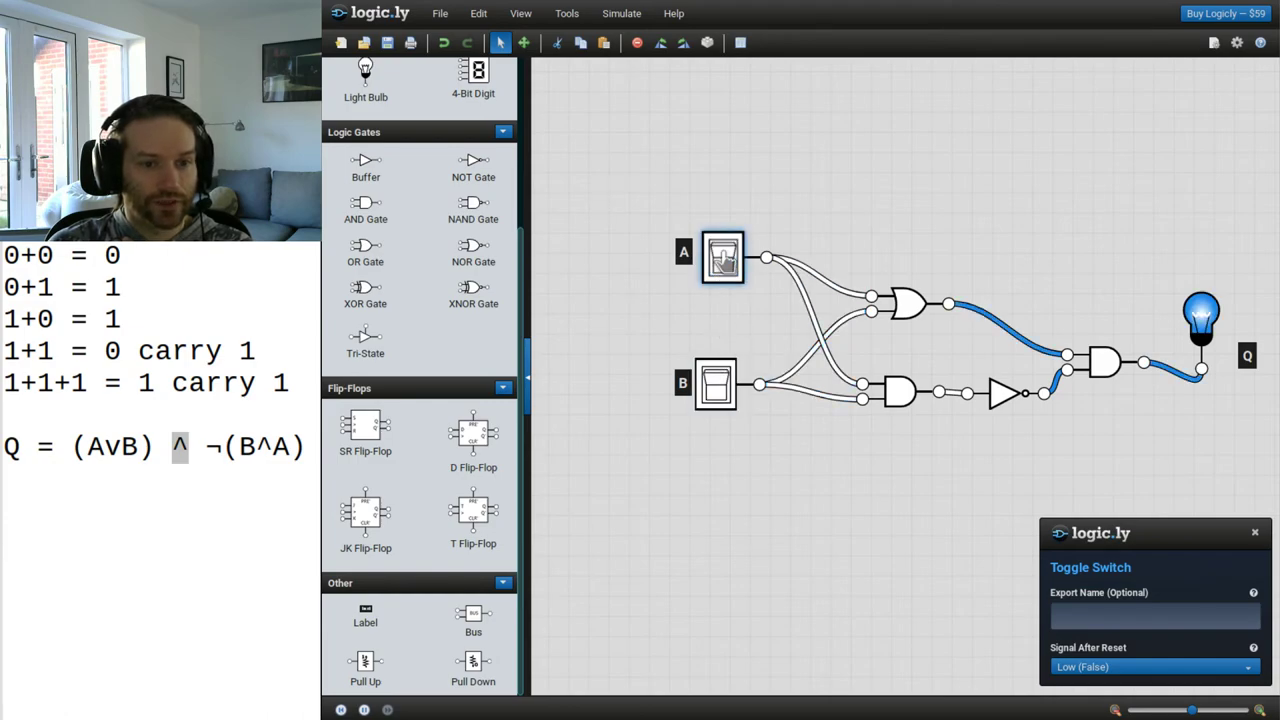
left_click(716, 388)
left_click(716, 390)
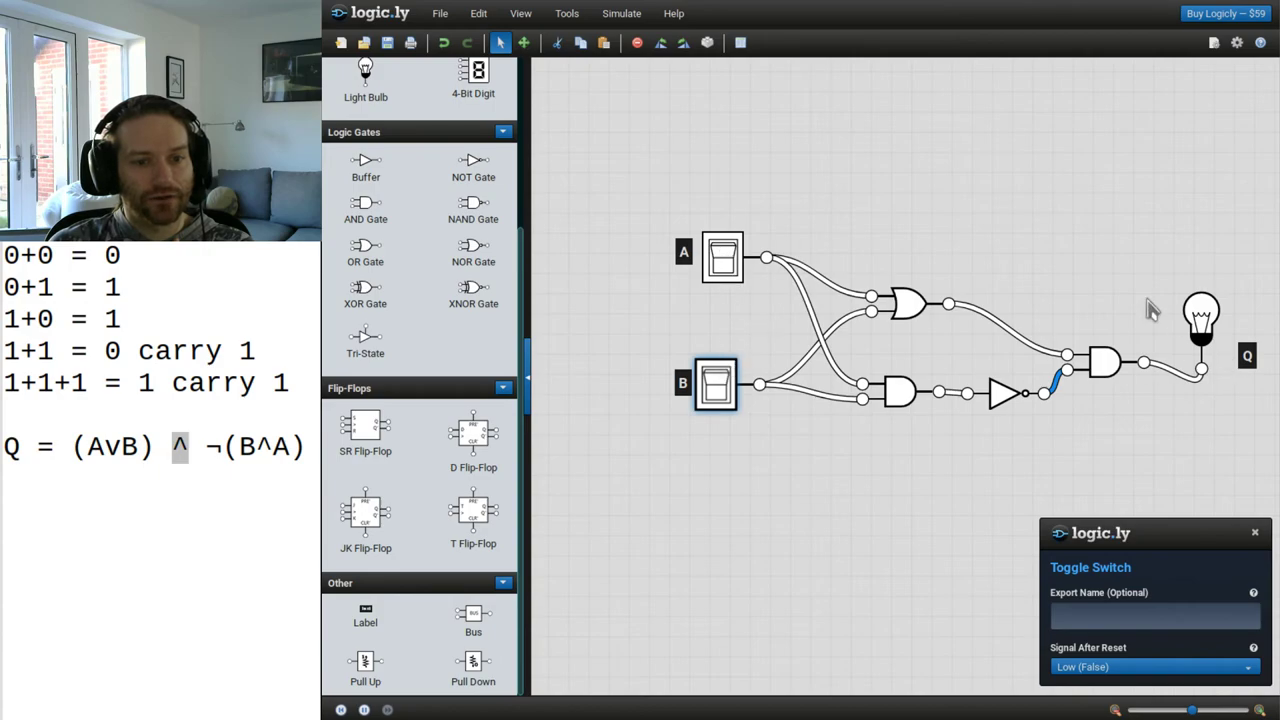
Step: Retest the circuit with only A on, only B on, and both switches on, leaving both on
left_click(724, 258)
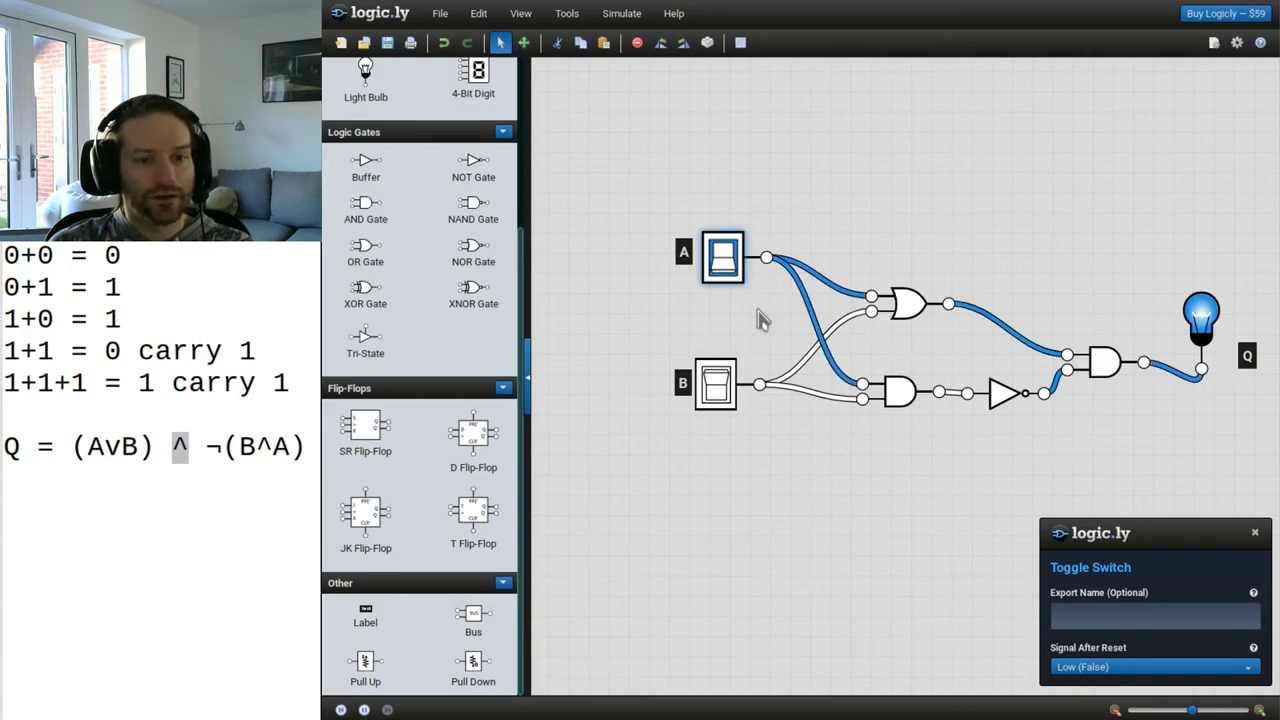
left_click(728, 266)
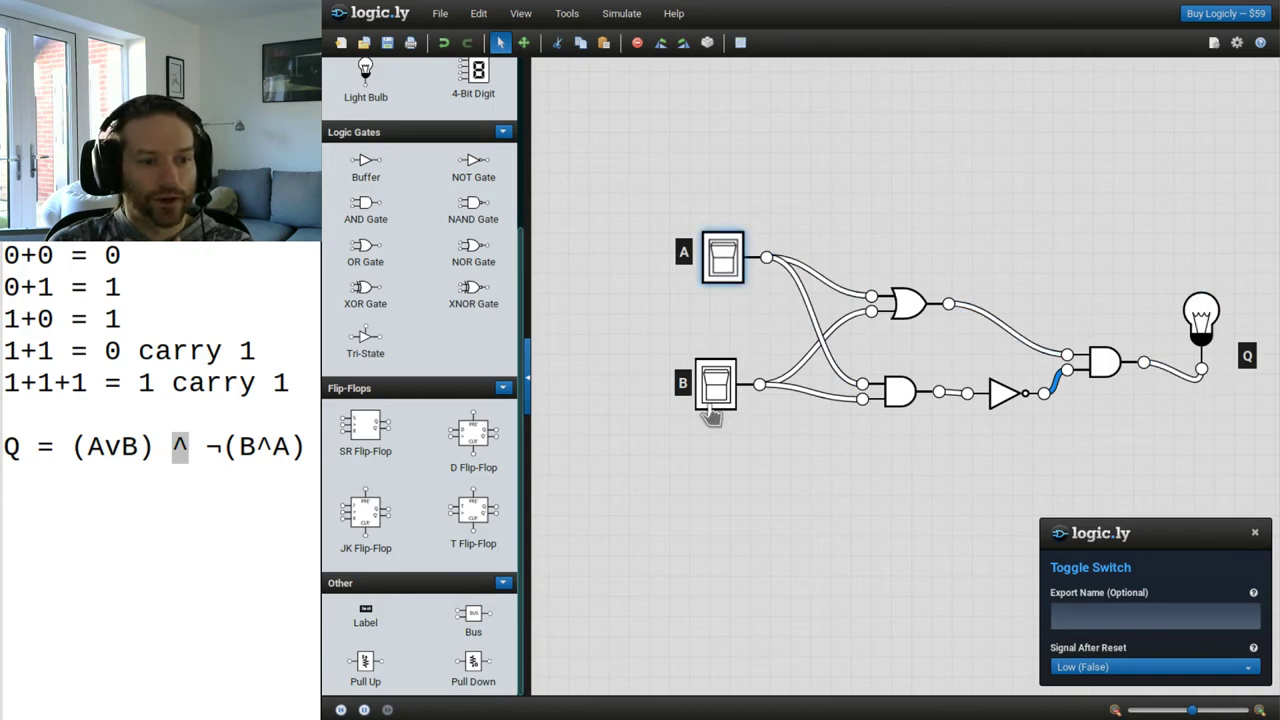
left_click(717, 403)
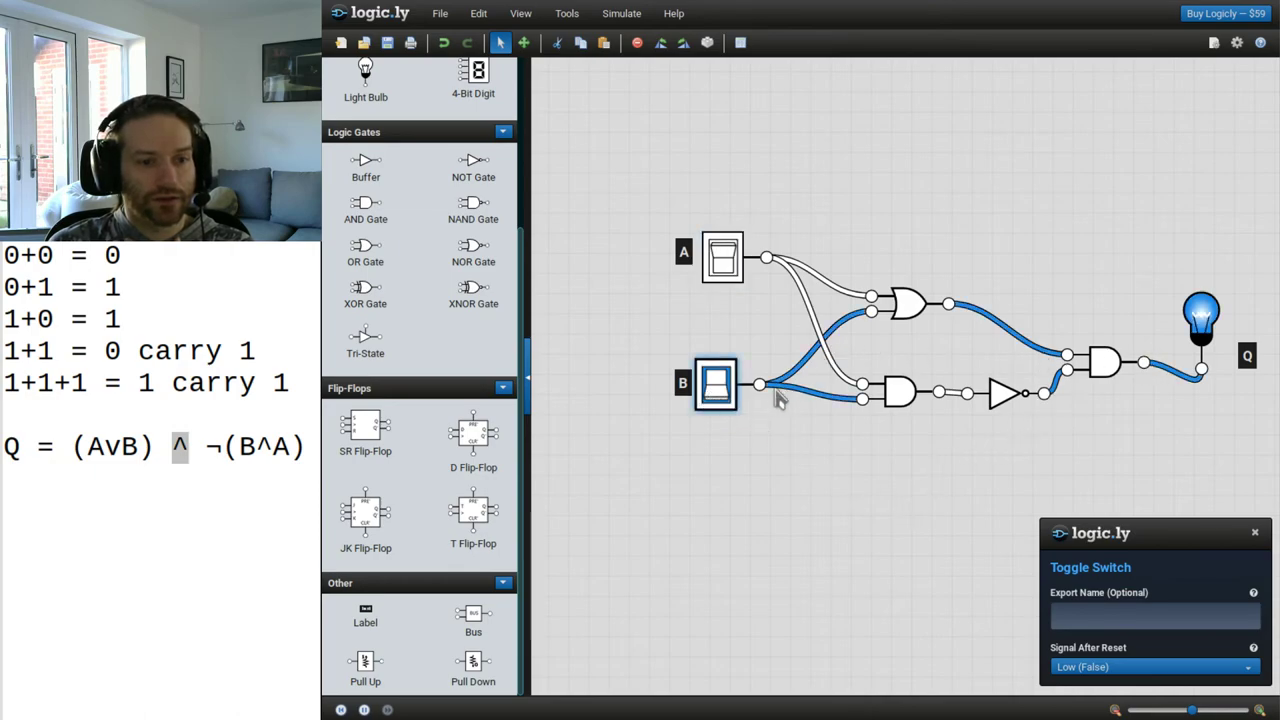
left_click(719, 396)
left_click(724, 265)
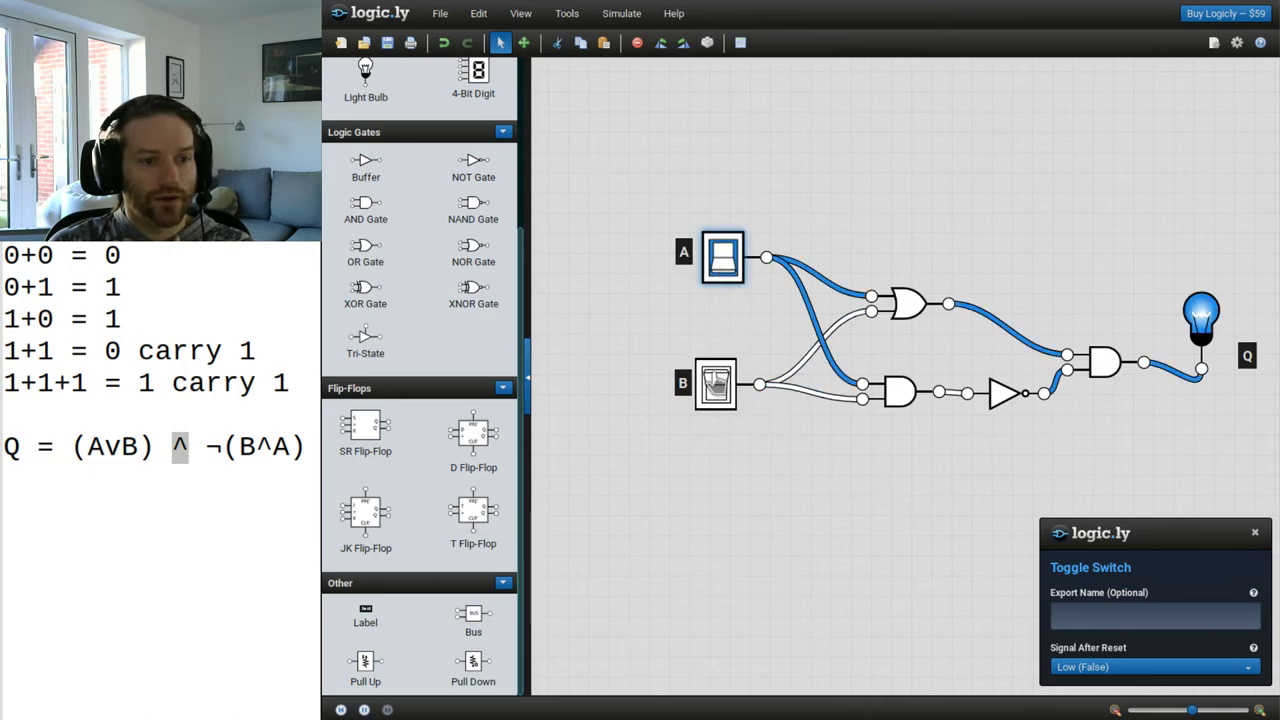
left_click(716, 388)
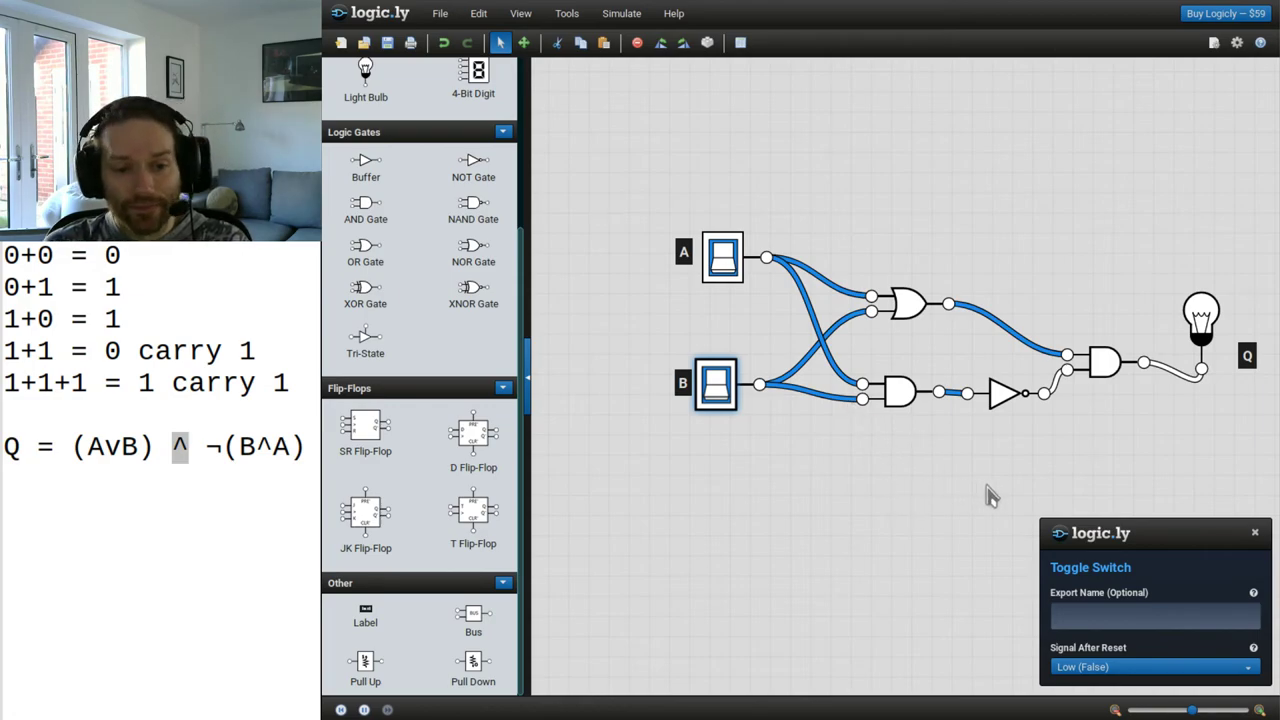
Step: Switch to the text editor and write Q = B v (A^B) ^ ¬B on a new line under the first expression
key("alt+Tab")
key("End")
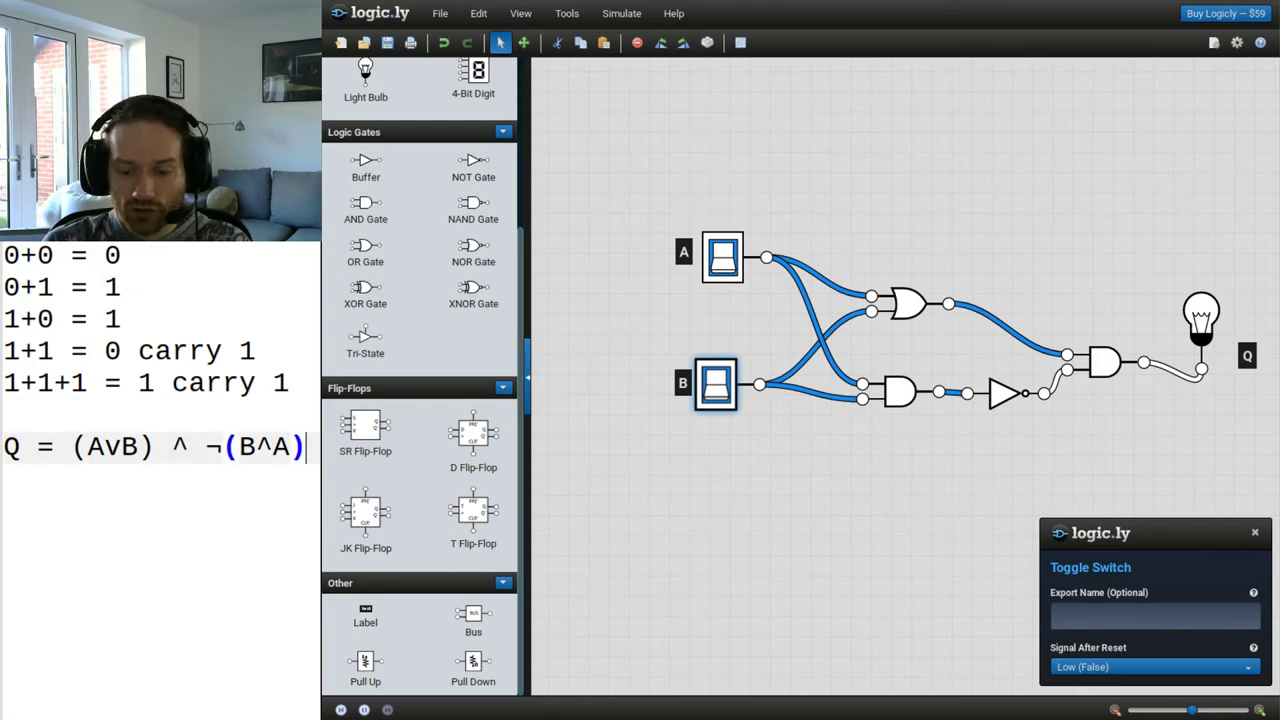
key("Return")
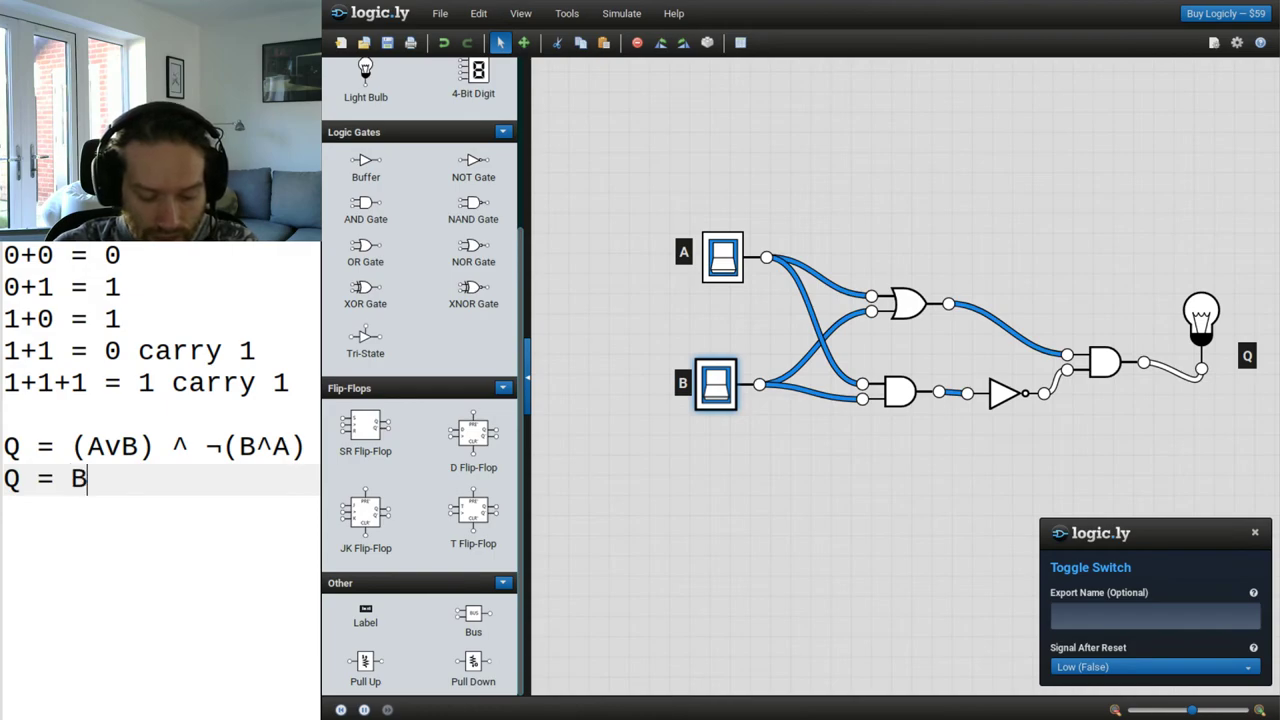
type("Q = B v (")
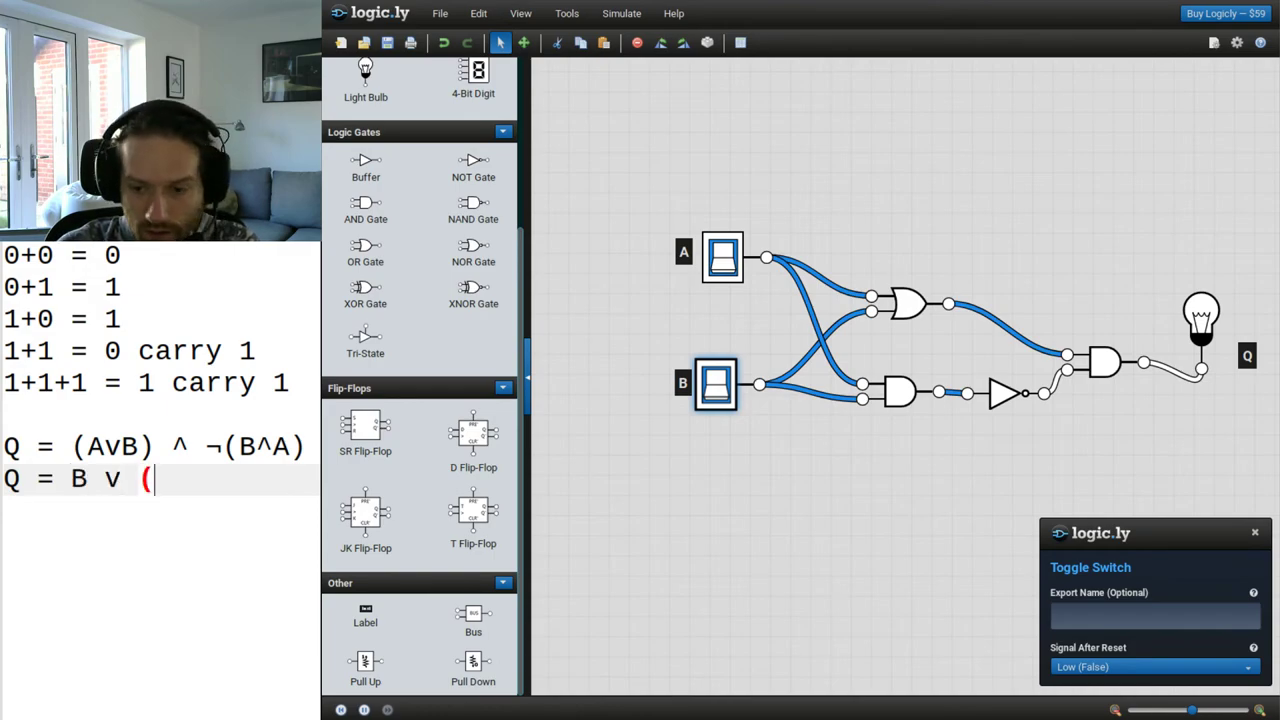
type("A^B")
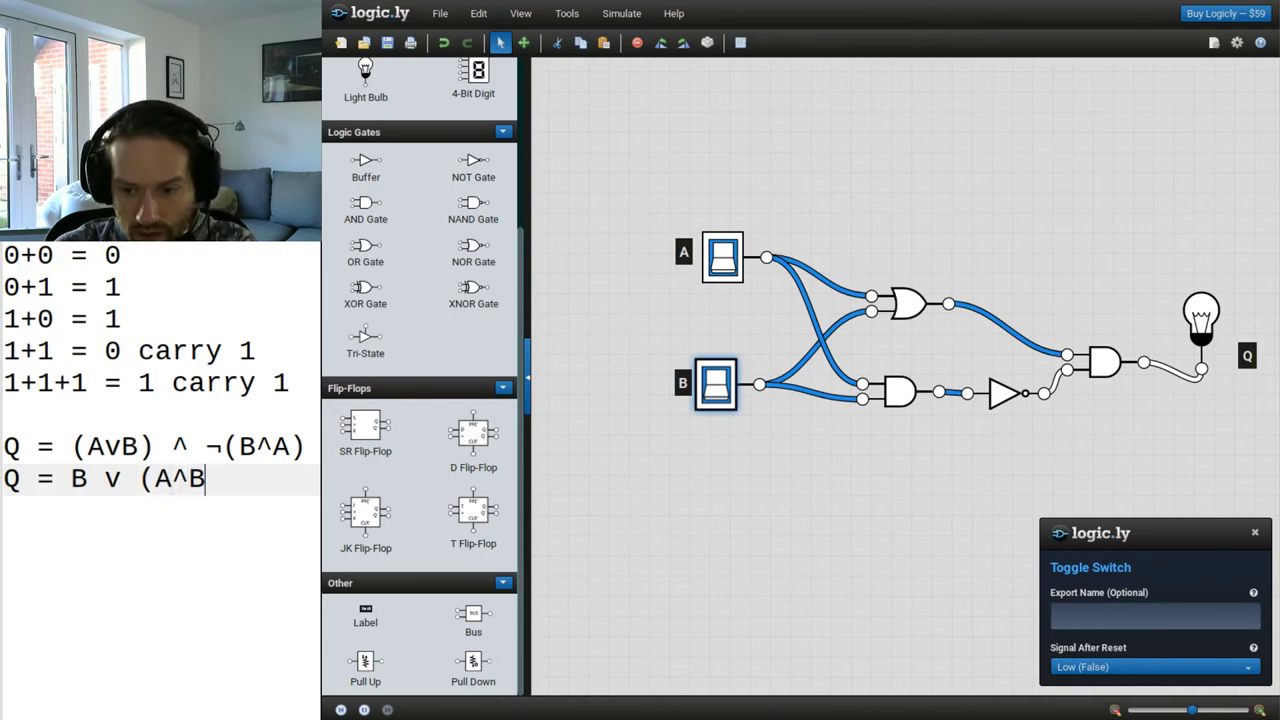
type(") ^ ¬B")
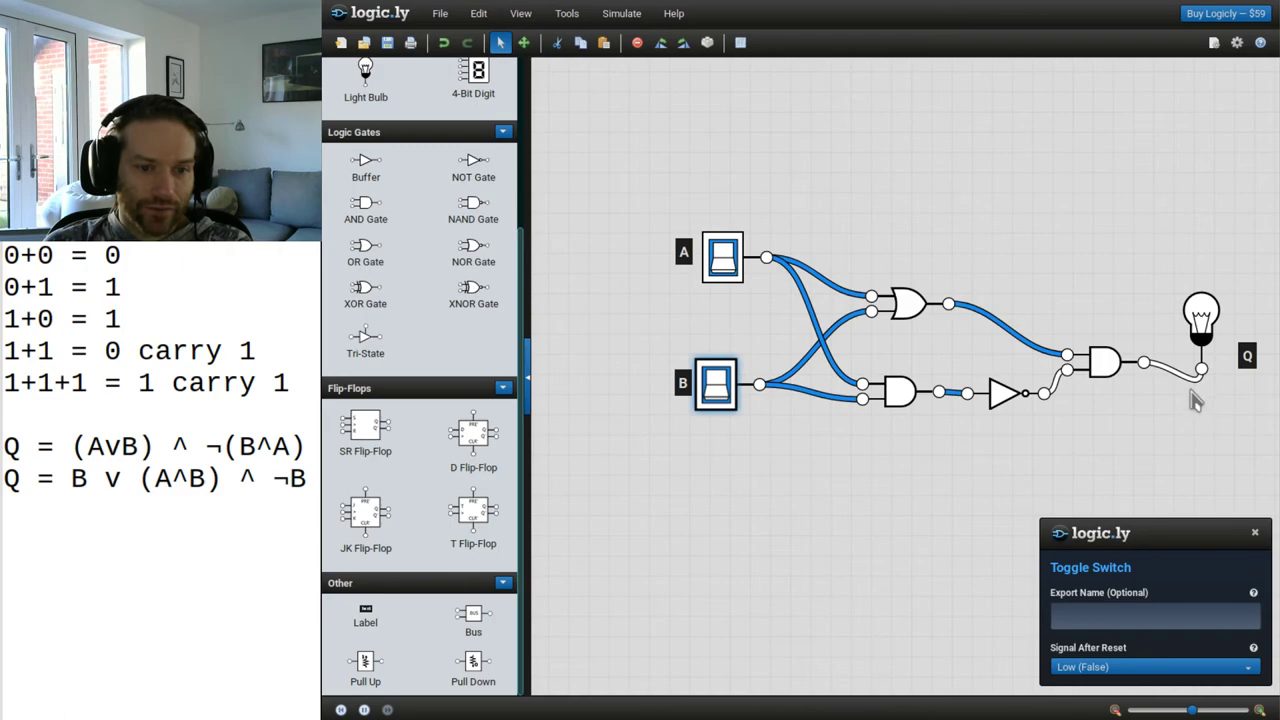
Step: Delete both AND gates, the NOT gate and the OR gate, keeping the switches, bulb and labels
left_click(1104, 364)
key("Delete")
left_click(998, 397)
key("Delete")
left_click(906, 393)
left_click(903, 313)
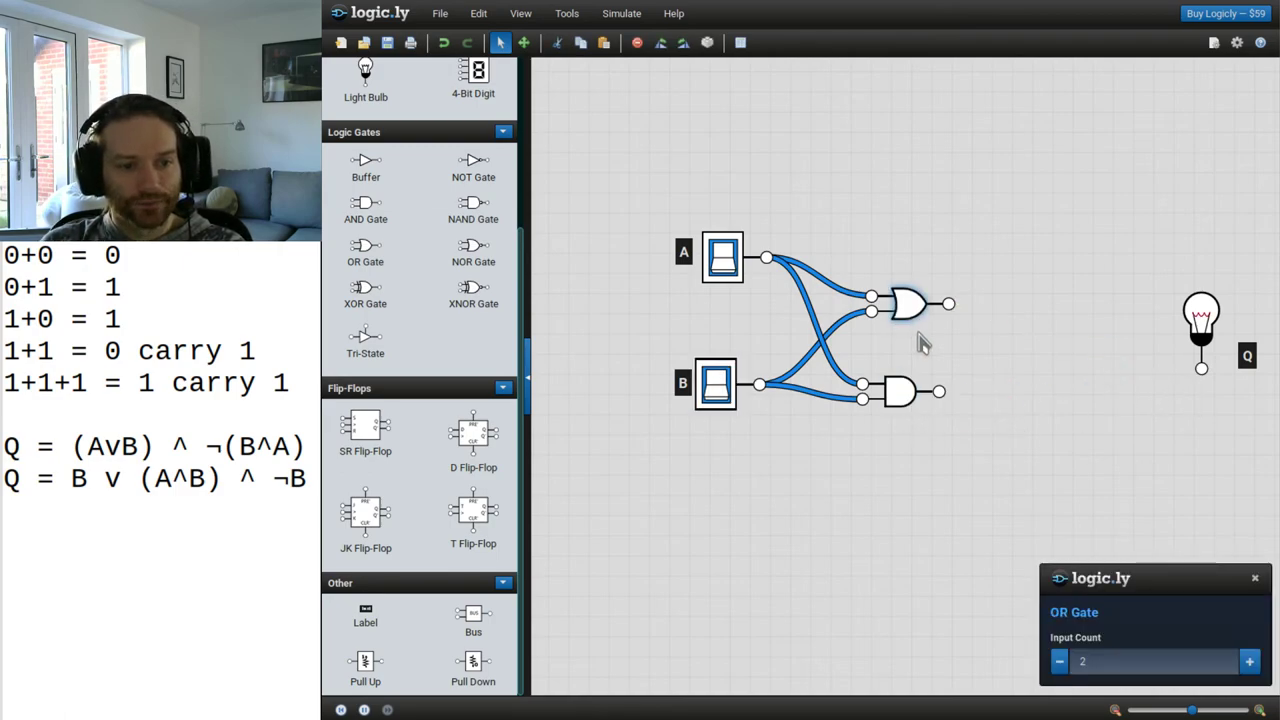
key("Delete")
left_click(906, 392)
key("Delete")
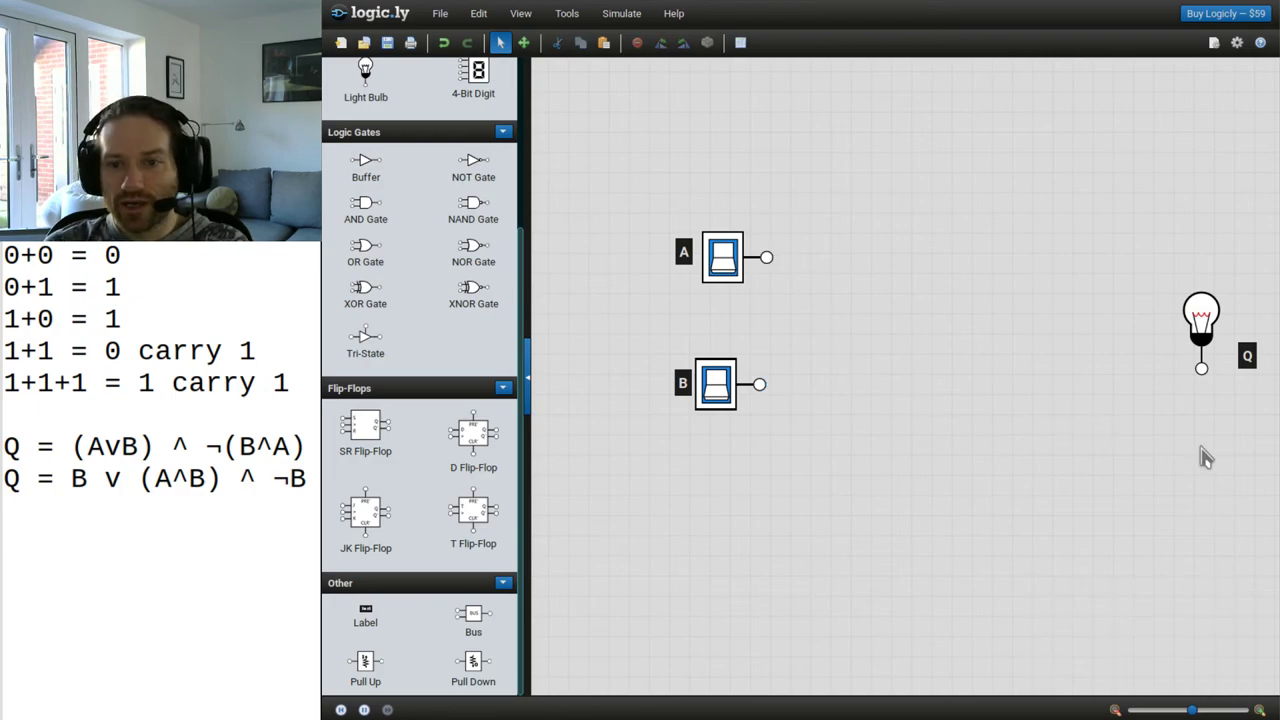
Step: Highlight the v, ^ and ¬ operators in the second expression to examine which gates it needs
left_click(306, 479)
double_click(112, 479)
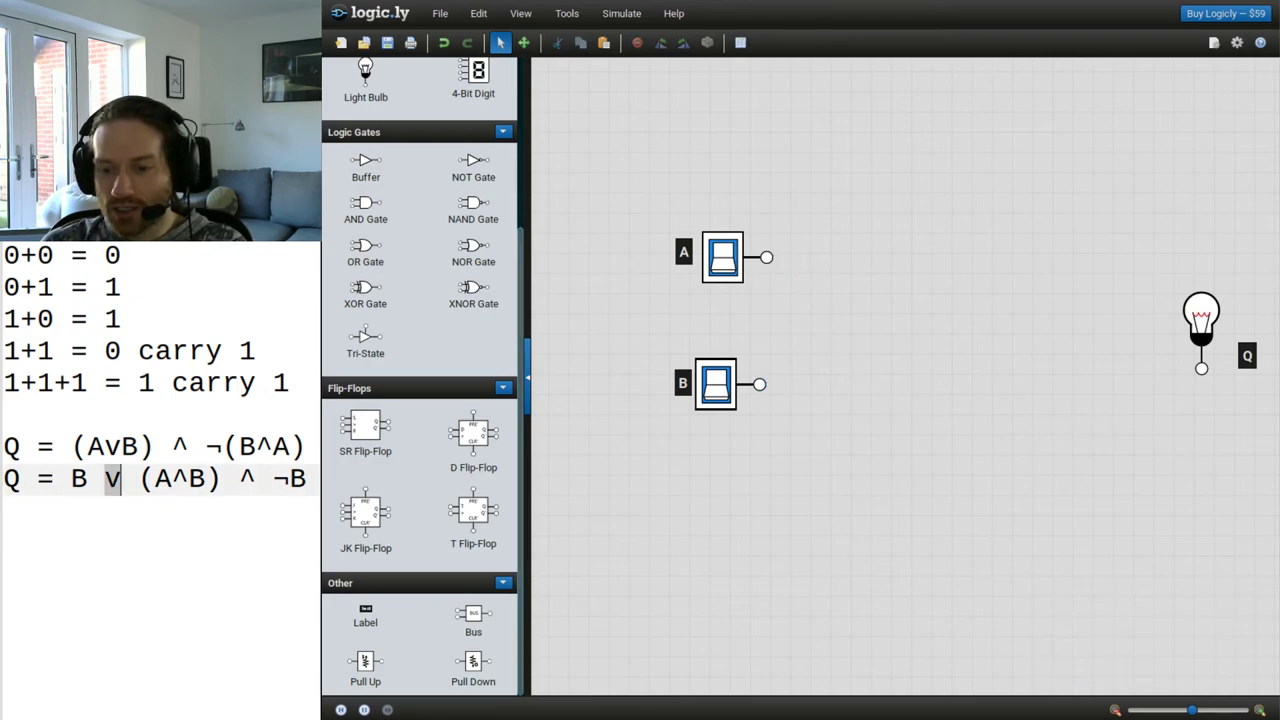
left_click_drag(172, 479, 255, 479)
left_click_drag(104, 479, 188, 479)
double_click(247, 479)
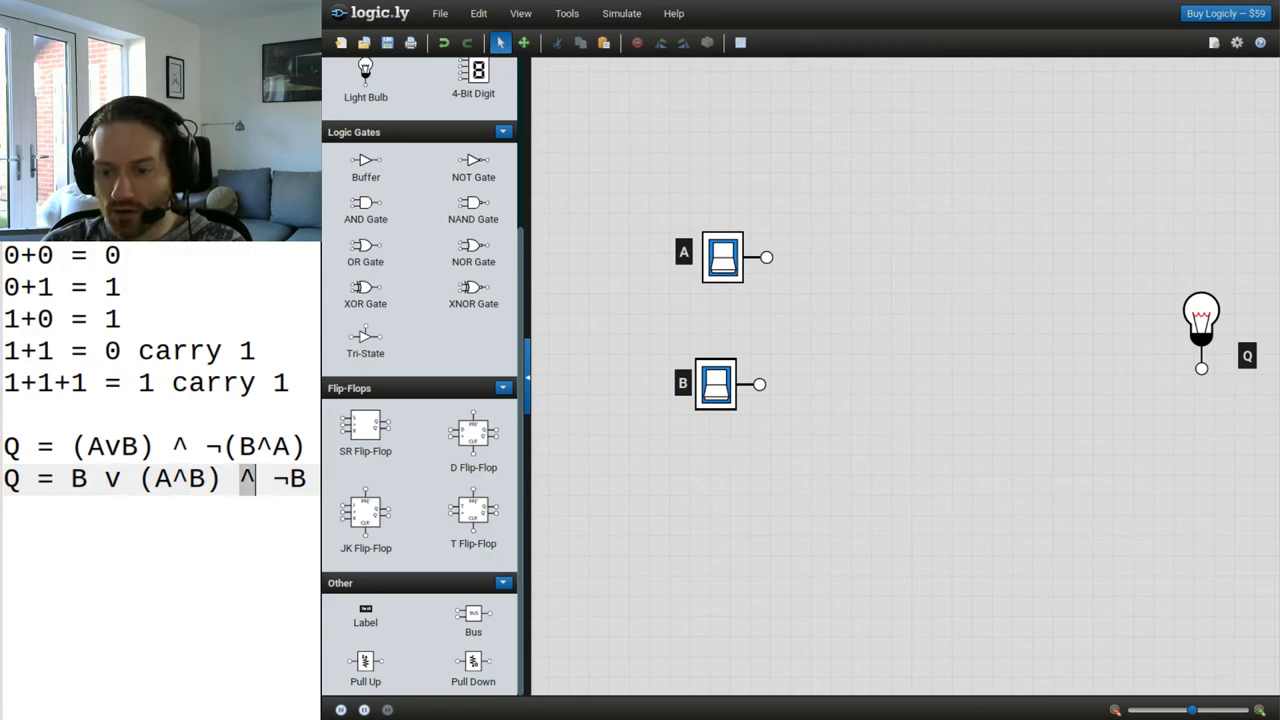
left_click_drag(273, 479, 289, 479)
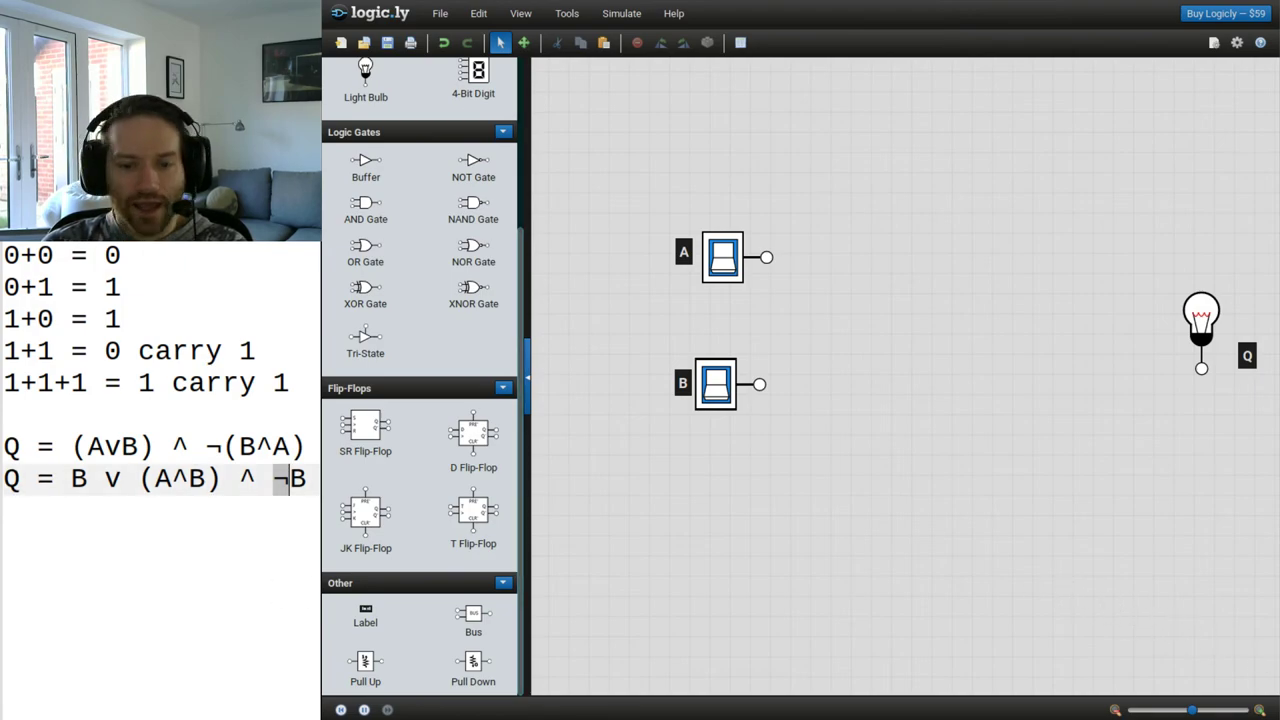
Step: Place an AND gate to the right of the switches and wire A to its upper input and B to its lower input
left_click_drag(368, 213, 916, 305)
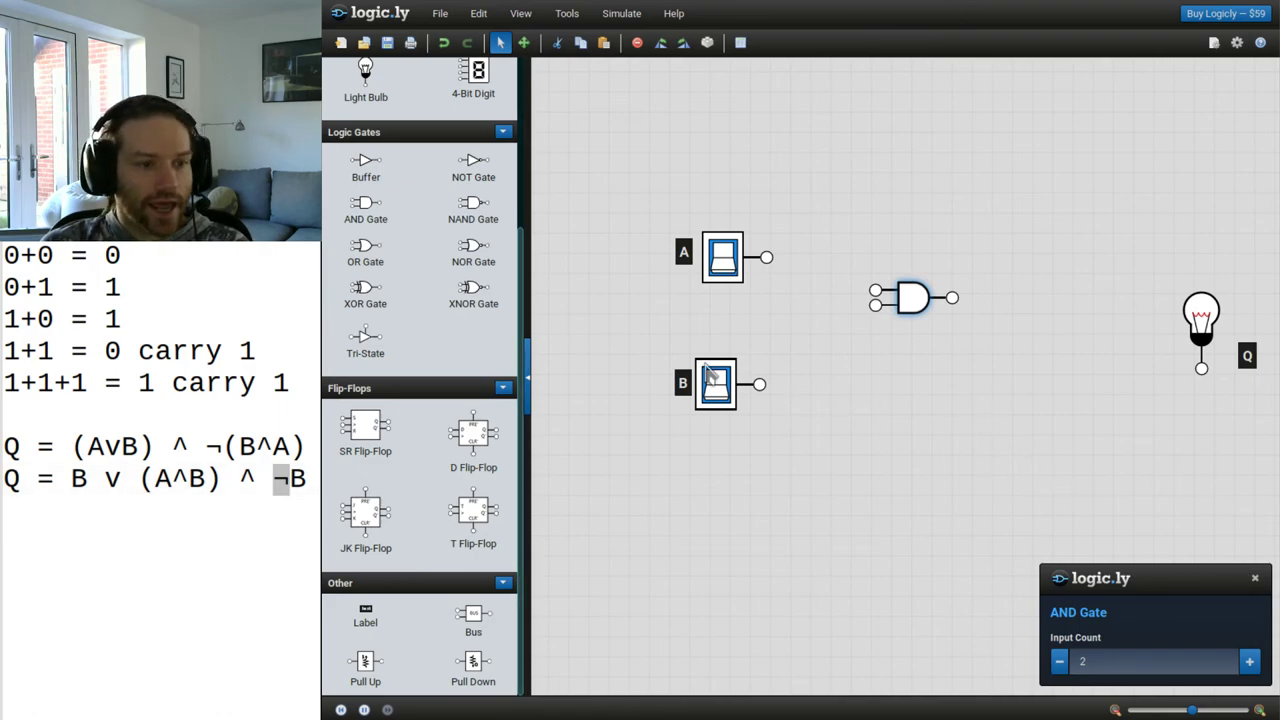
left_click_drag(766, 258, 875, 290)
left_click_drag(760, 384, 876, 314)
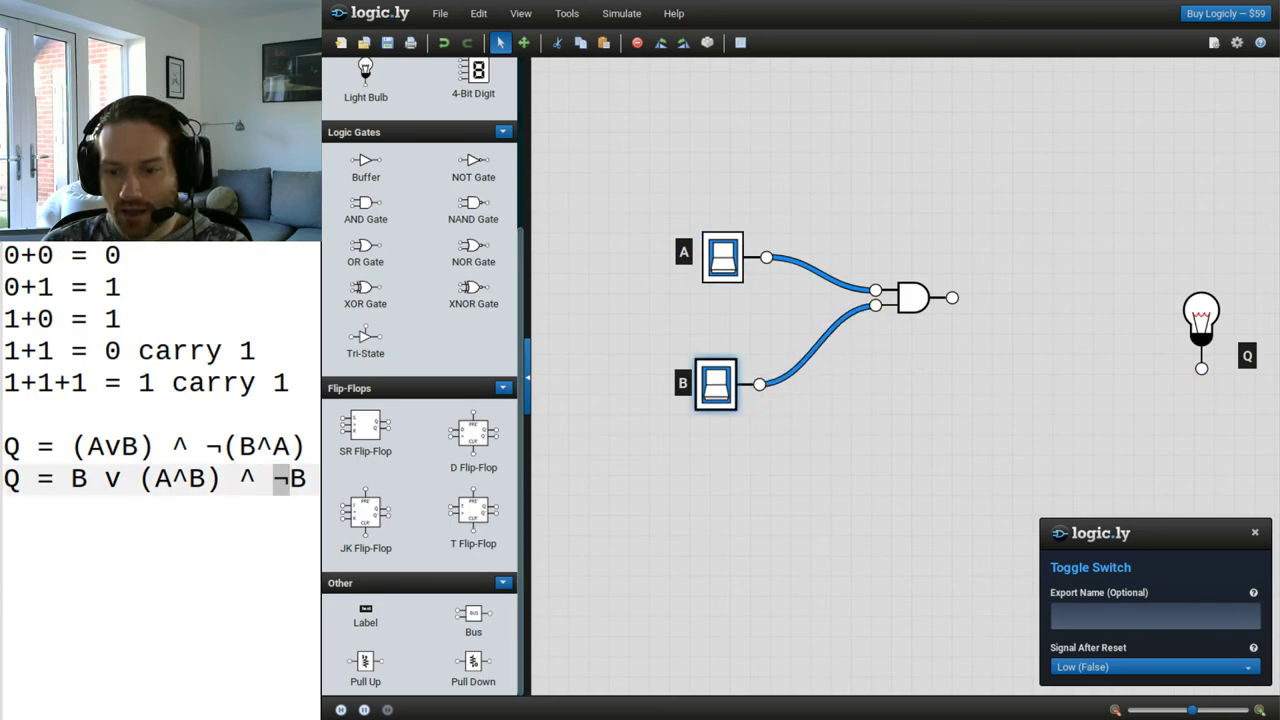
Step: Shift the AND gate closer to the switches and add an OR gate fed by the AND gate's output and switch B
left_click_drag(70, 479, 121, 479)
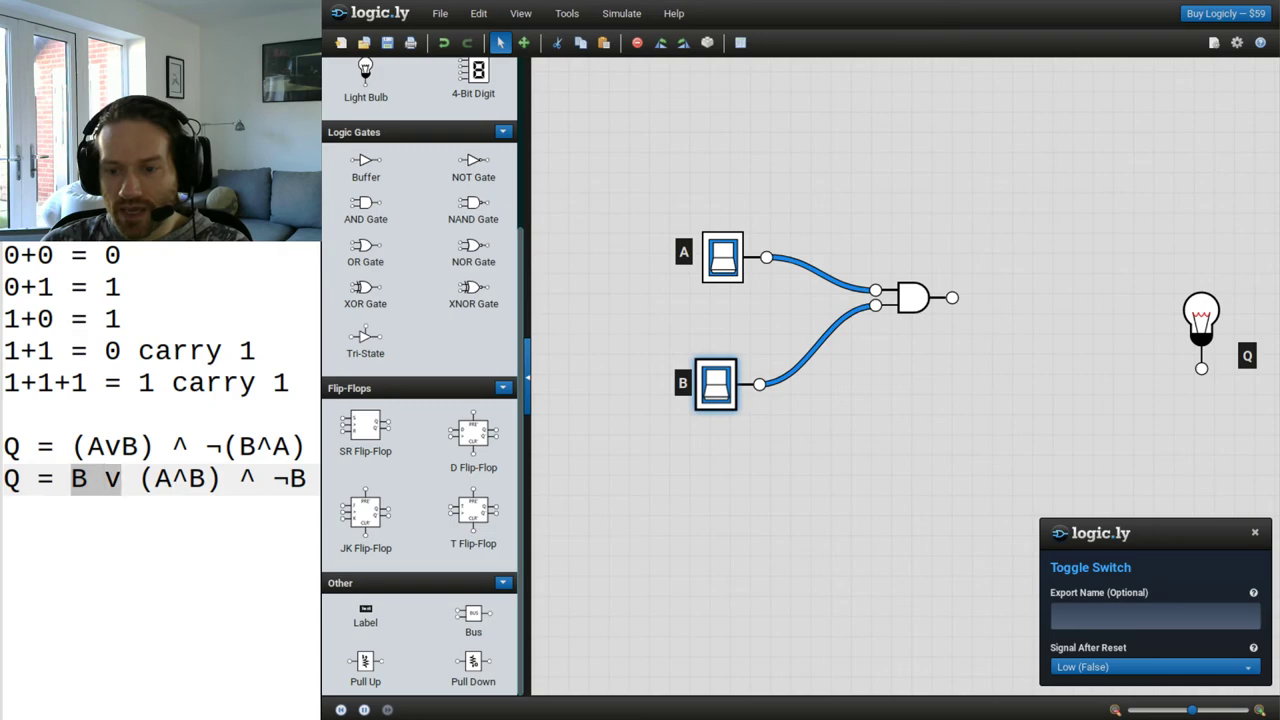
left_click_drag(921, 310, 878, 305)
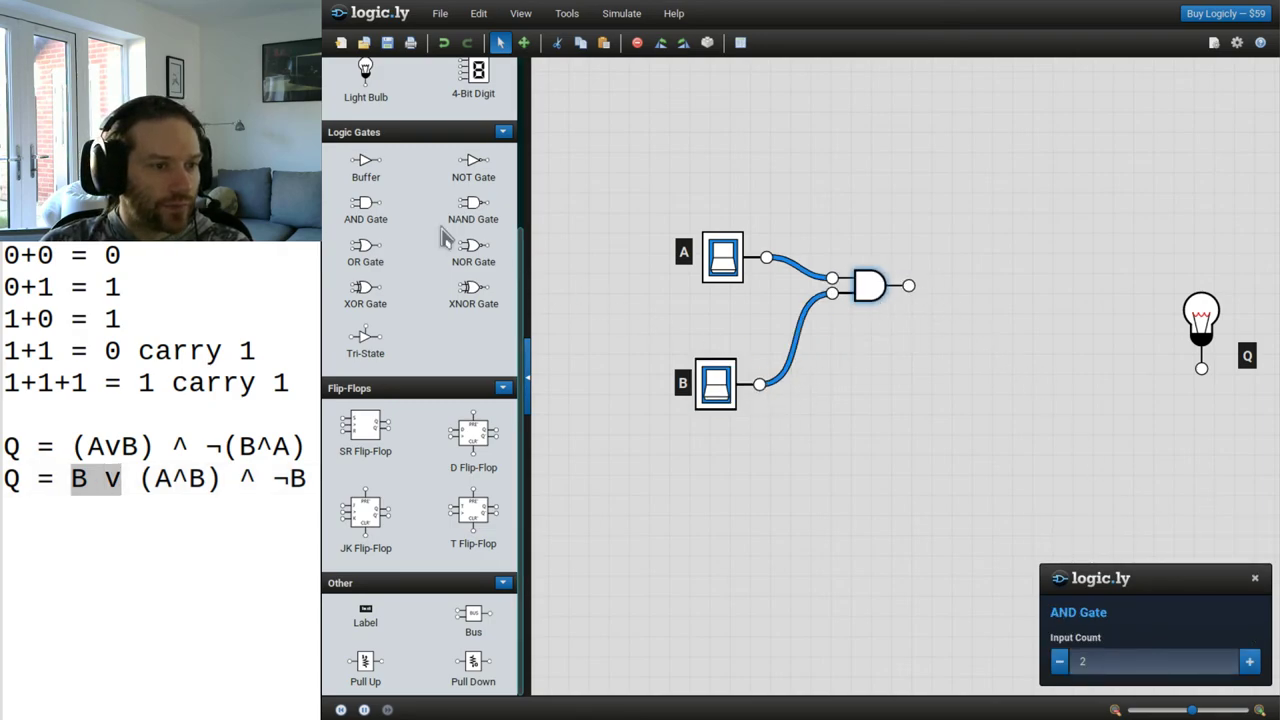
left_click_drag(366, 246, 965, 330)
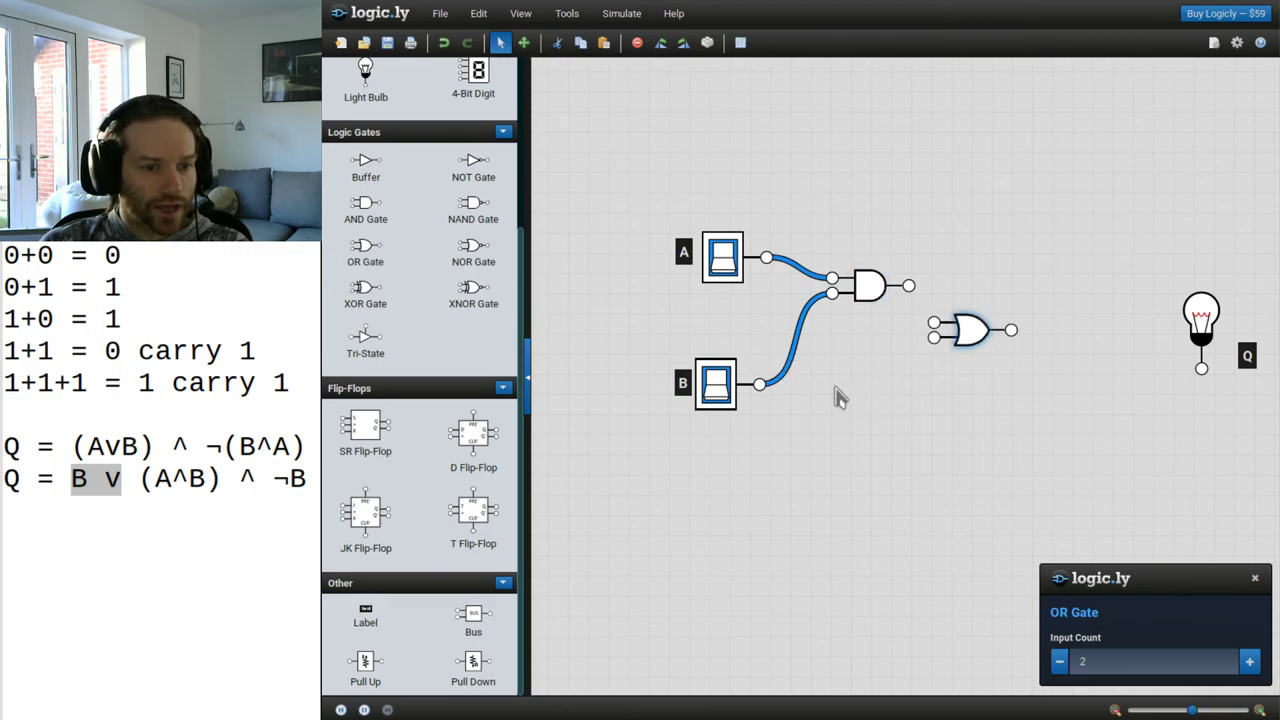
left_click_drag(760, 384, 932, 338)
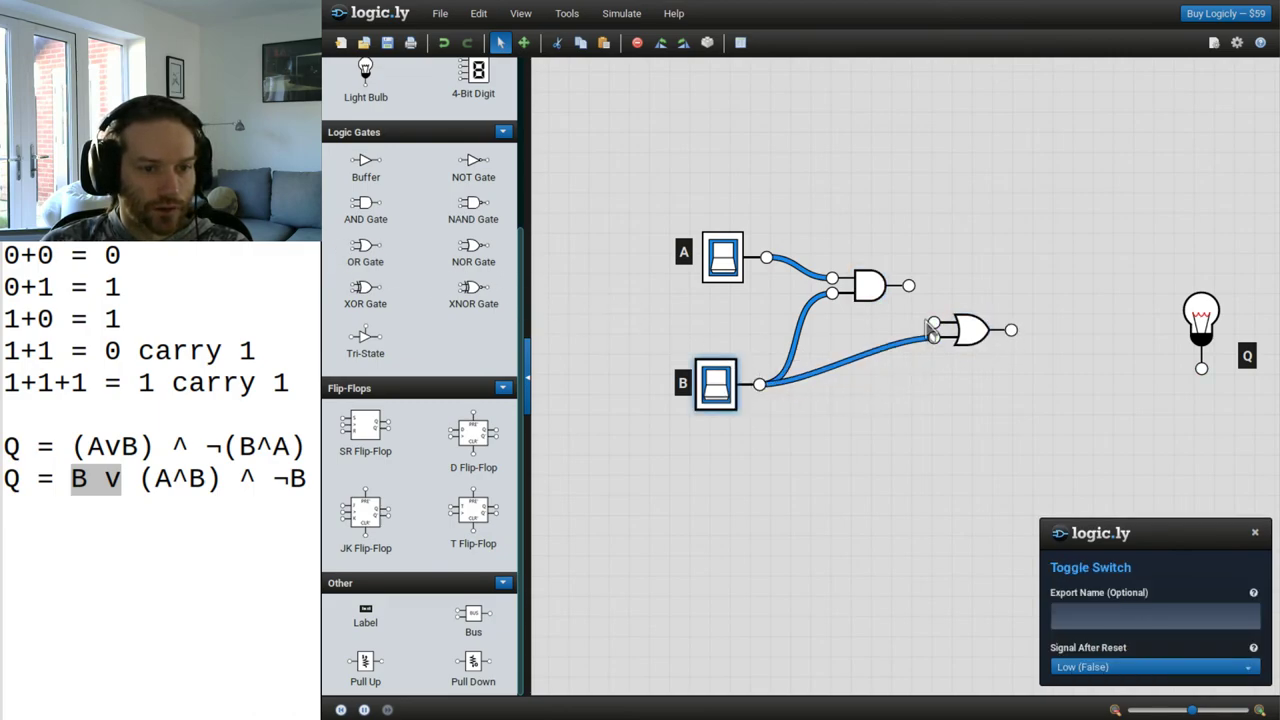
left_click_drag(909, 286, 938, 328)
left_click_drag(908, 287, 934, 322)
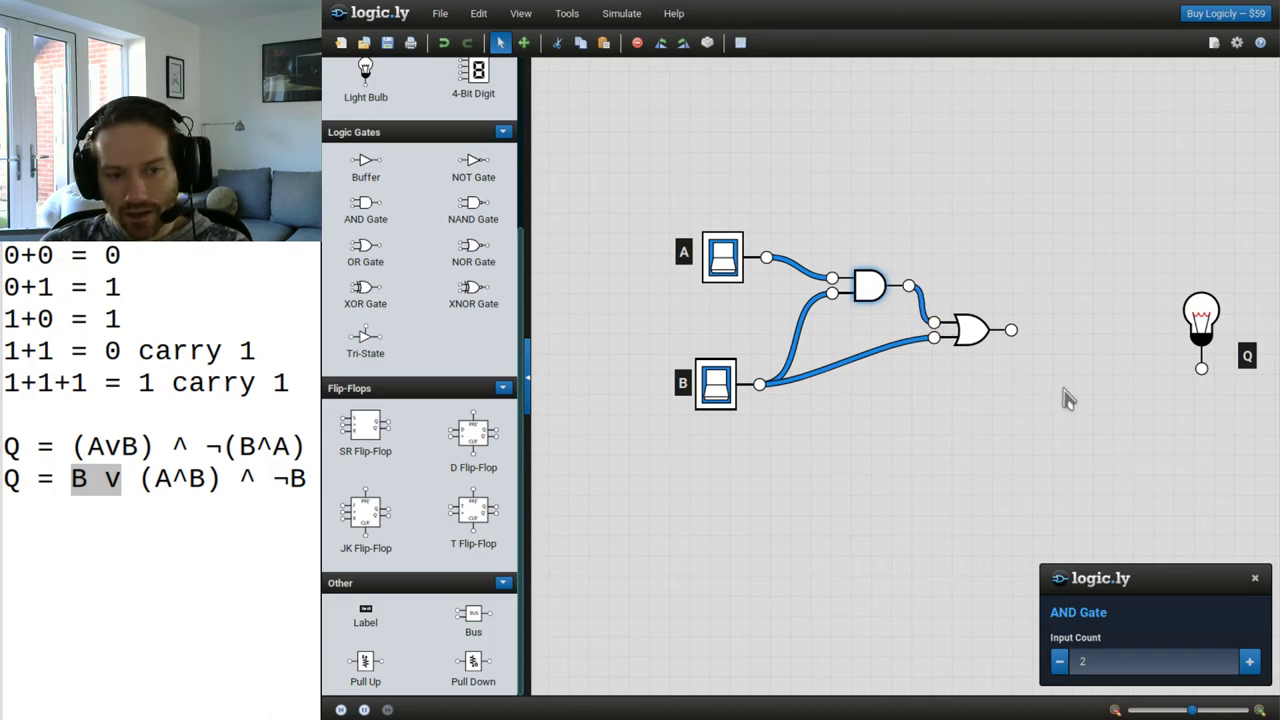
Step: Place a NOT gate below the OR gate and wire switch B to its input
left_click_drag(222, 479, 71, 479)
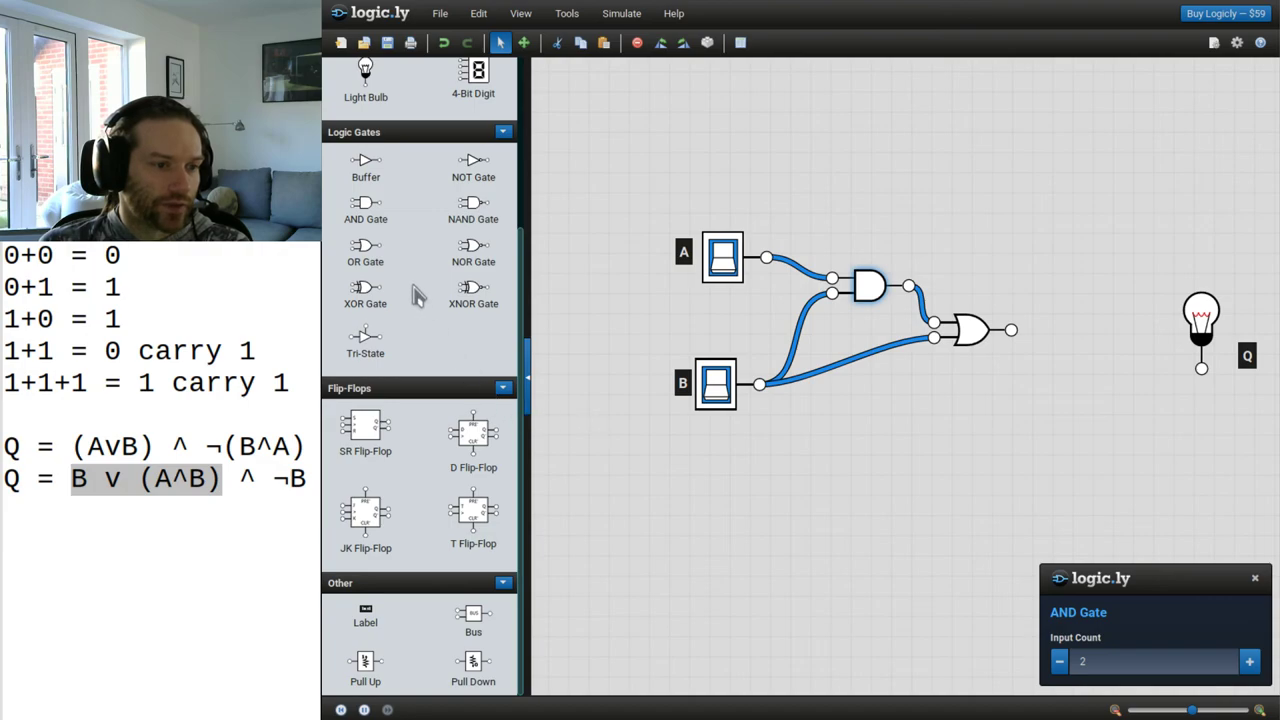
left_click_drag(476, 174, 929, 390)
left_click_drag(760, 384, 891, 389)
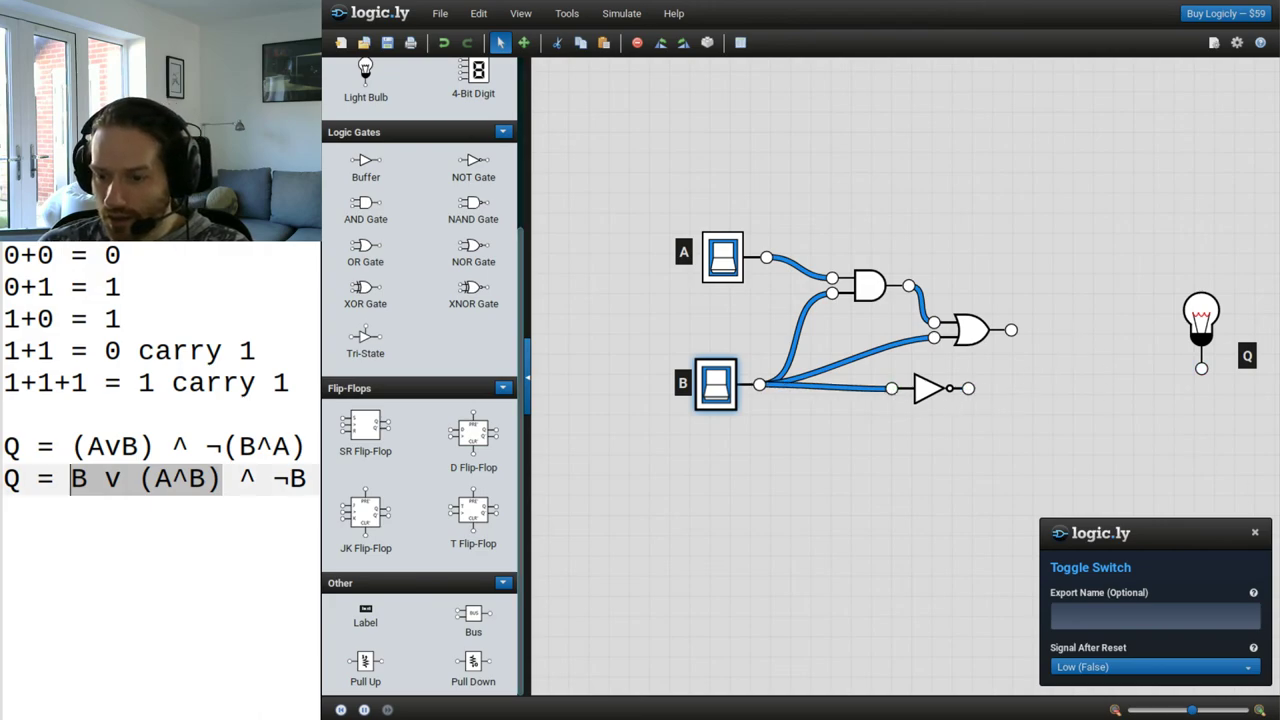
Step: Add a final AND gate before the bulb, wire the OR and NOT outputs into it, and connect its output to the bulb
key("shift+ctrl+Right")
key("shift+ctrl+Right")
key("shift+ctrl+Right")
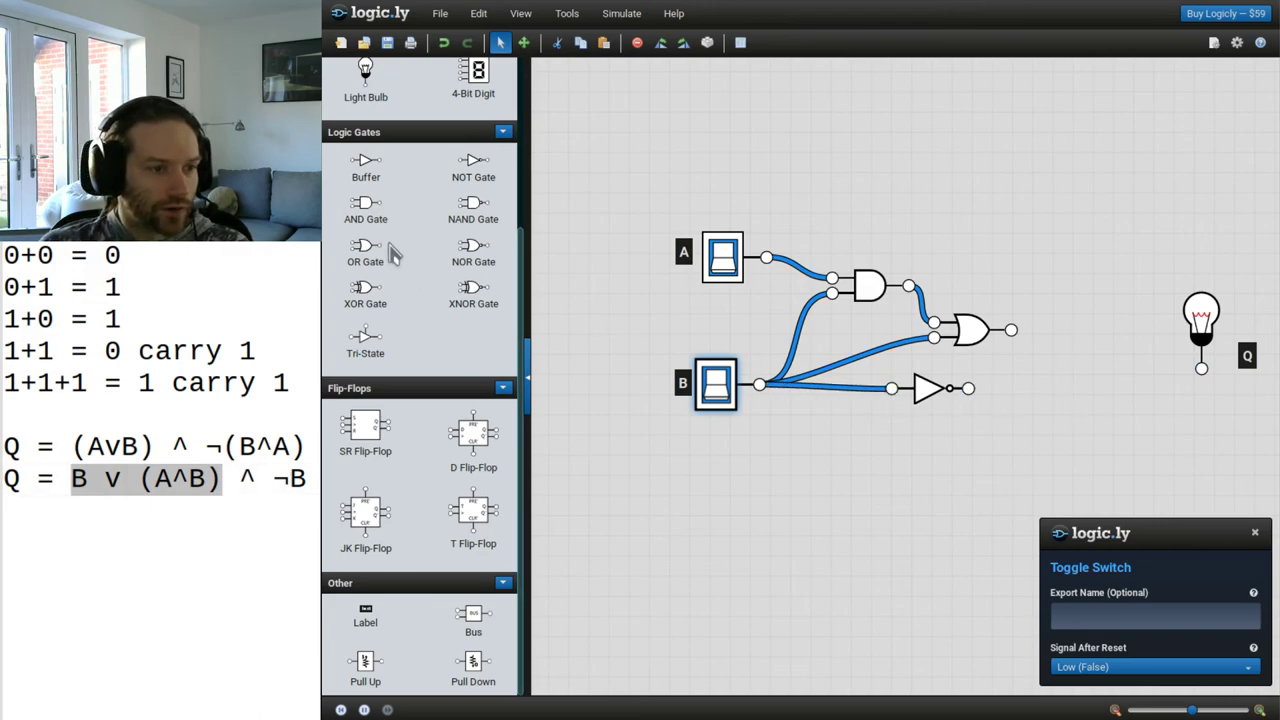
left_click_drag(366, 205, 1097, 390)
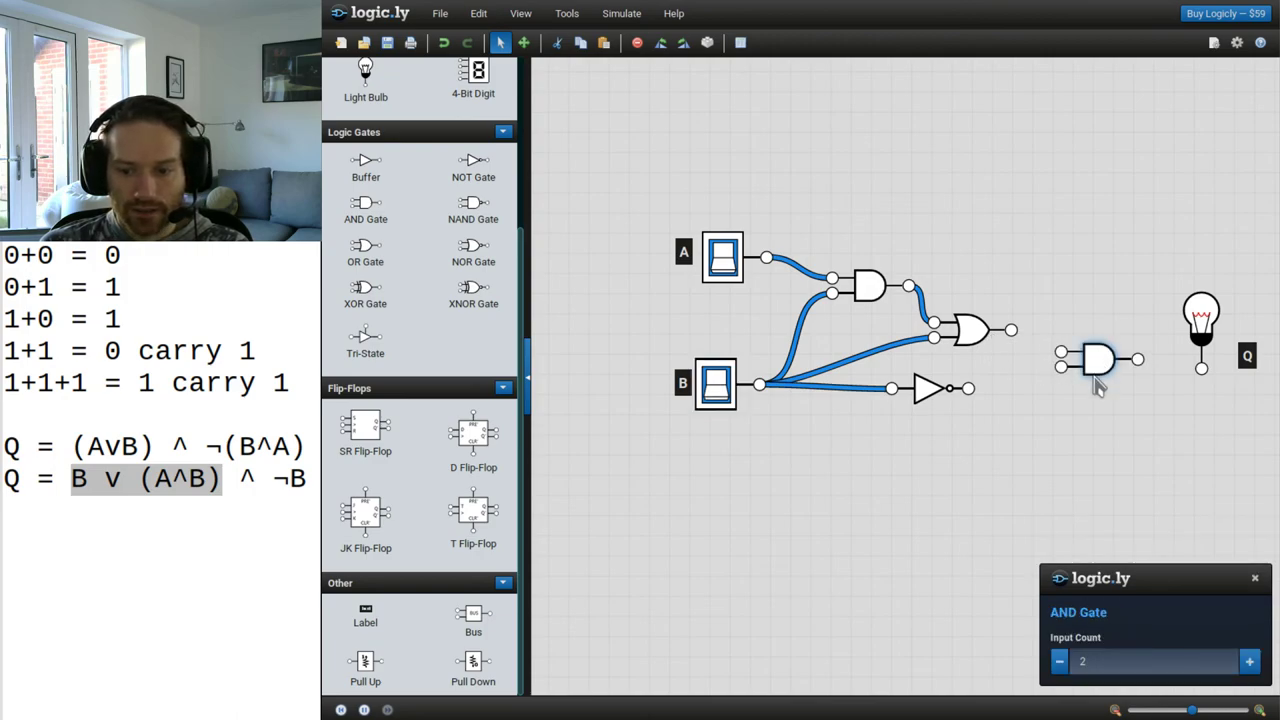
key("alt+Tab")
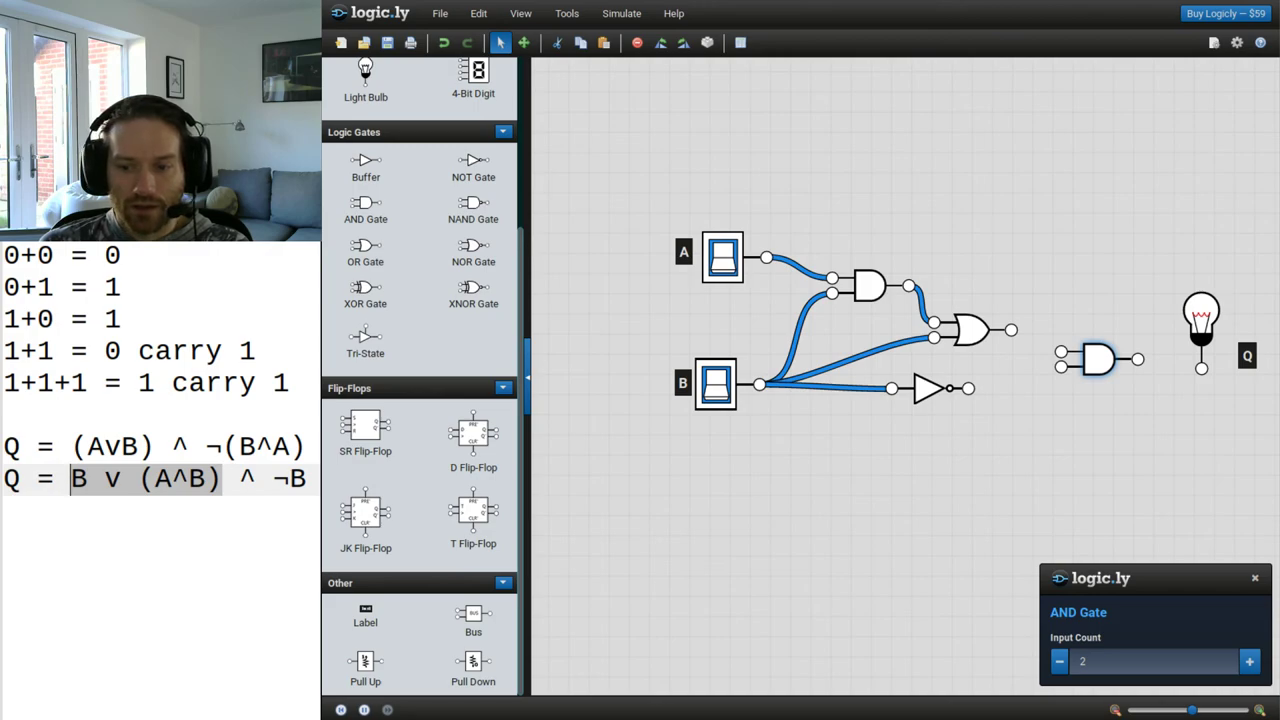
left_click_drag(968, 389, 1061, 378)
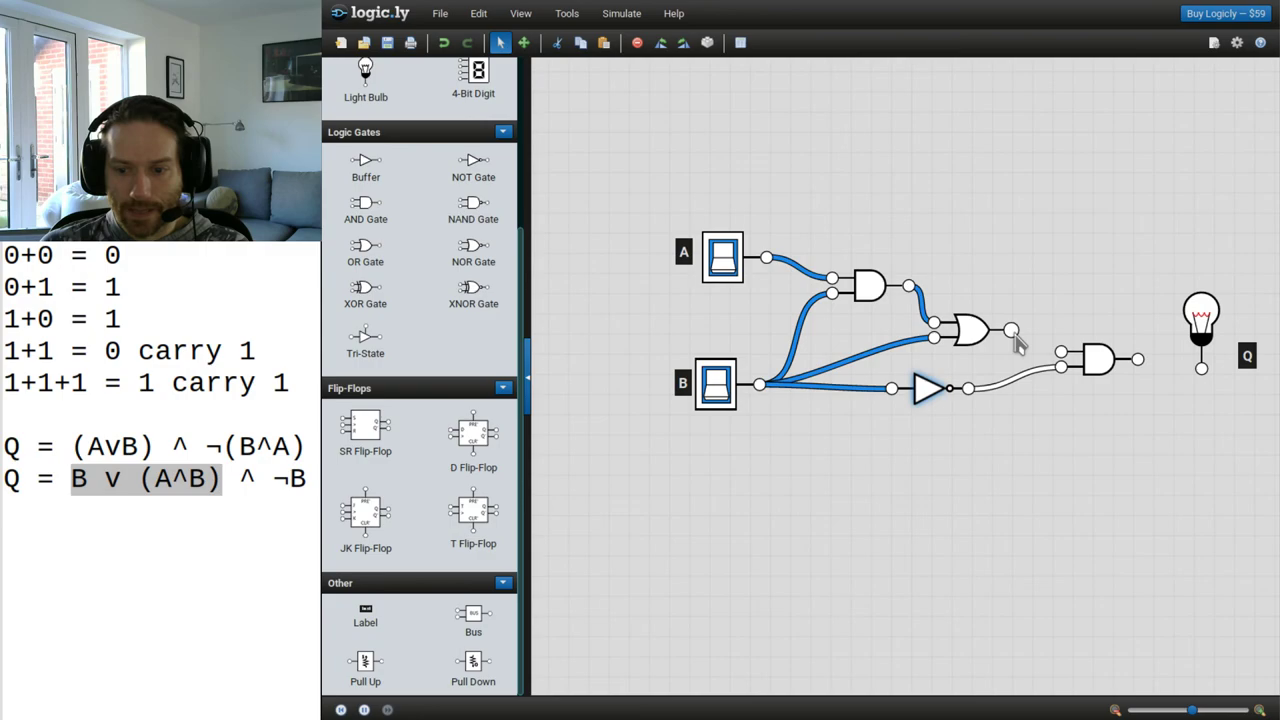
left_click_drag(1012, 331, 1061, 352)
left_click_drag(1138, 360, 1201, 369)
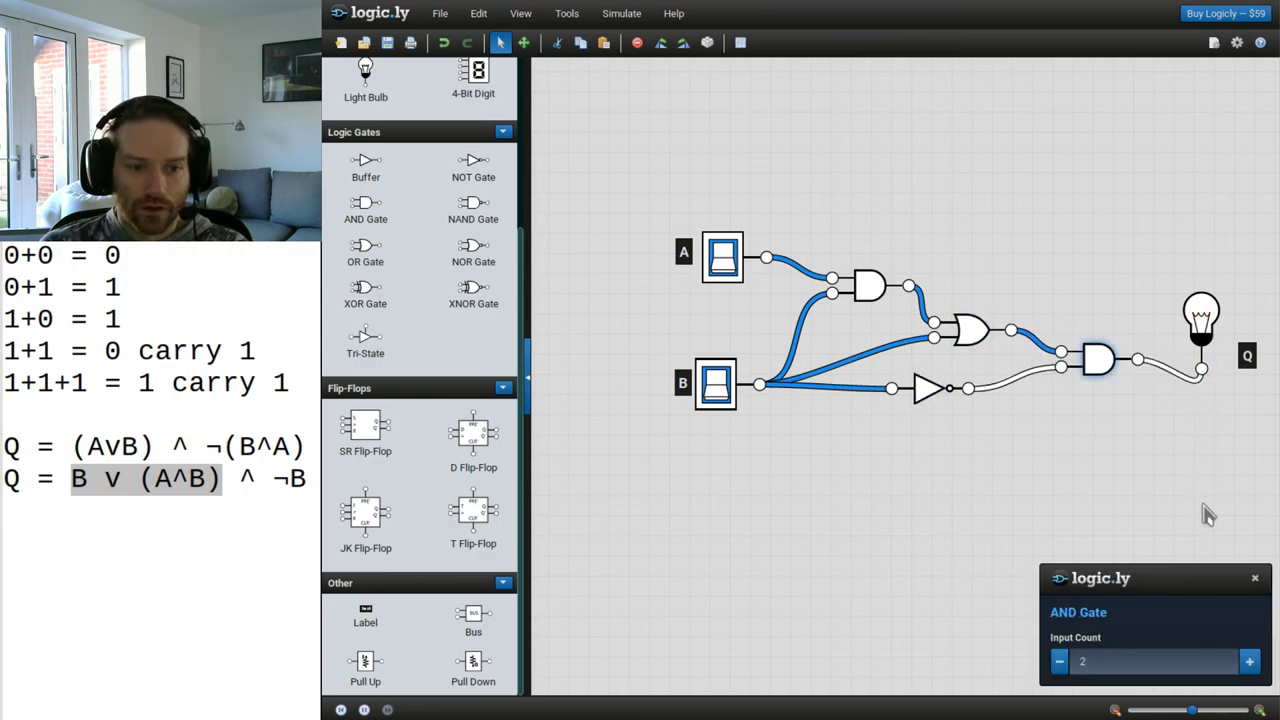
Step: Test the new circuit with different combinations of switches A and B, finishing with both switches off
left_click(724, 262)
left_click(724, 392)
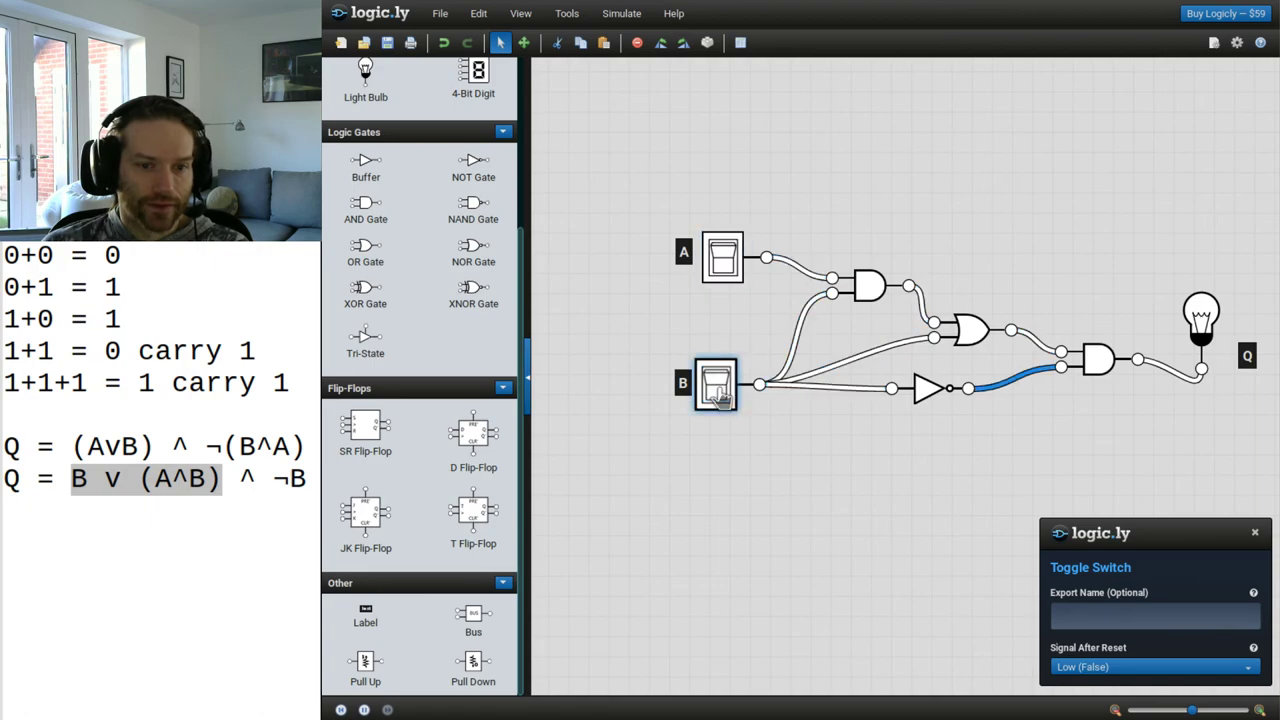
left_click(722, 264)
left_click(718, 390)
left_click(721, 270)
left_click(718, 392)
left_click(721, 268)
left_click(718, 397)
left_click(722, 266)
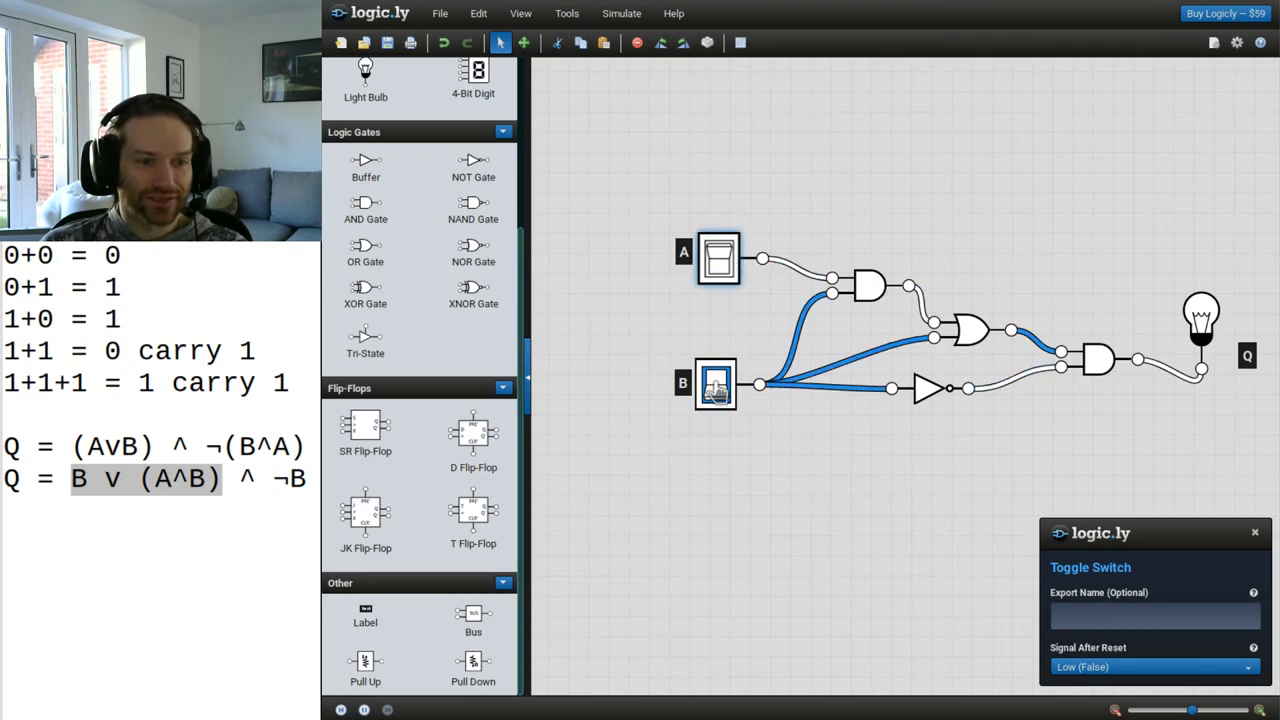
left_click(718, 390)
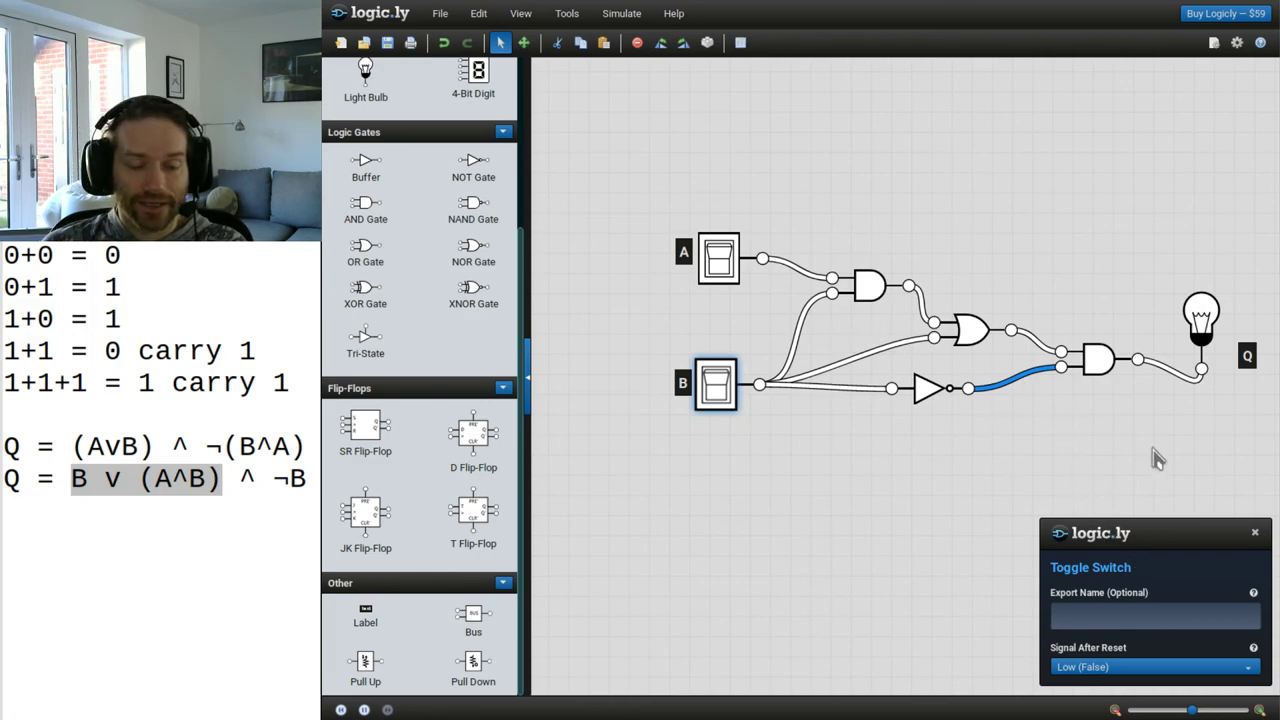
Step: Switch to the text notes and add the expression Q = A^BvC on a new line below the existing ones
key("alt+Tab")
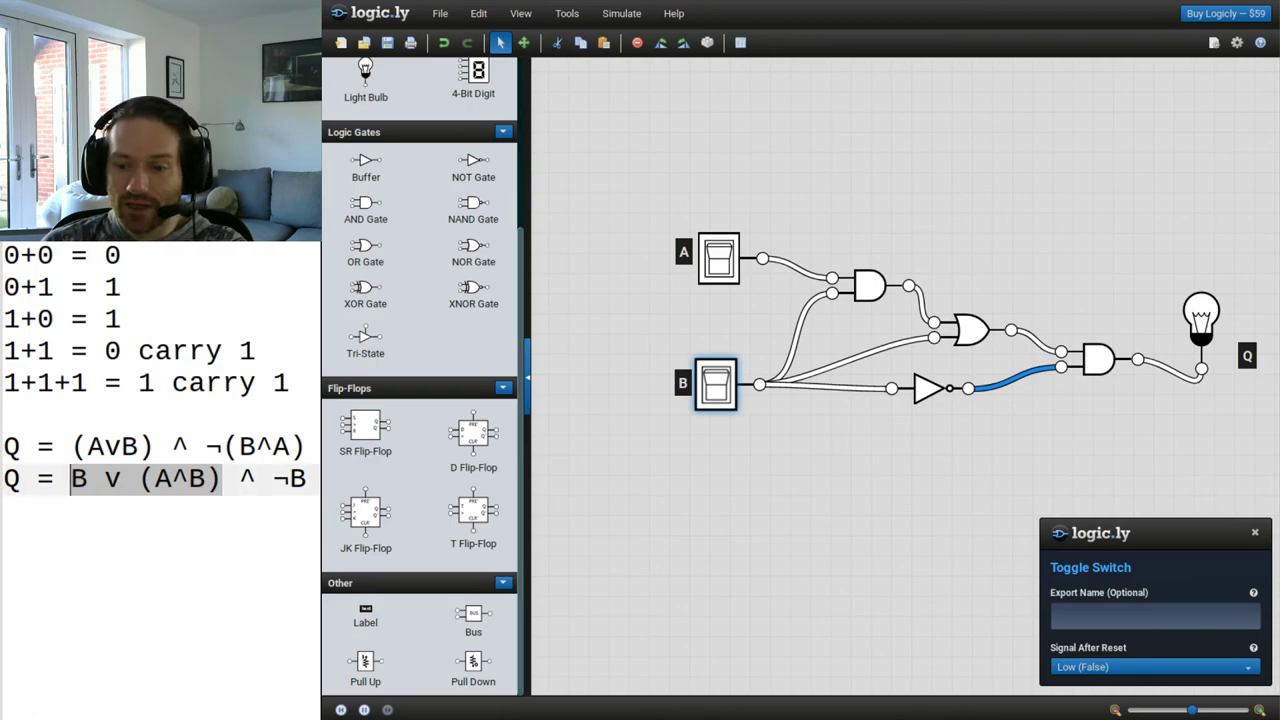
key("End")
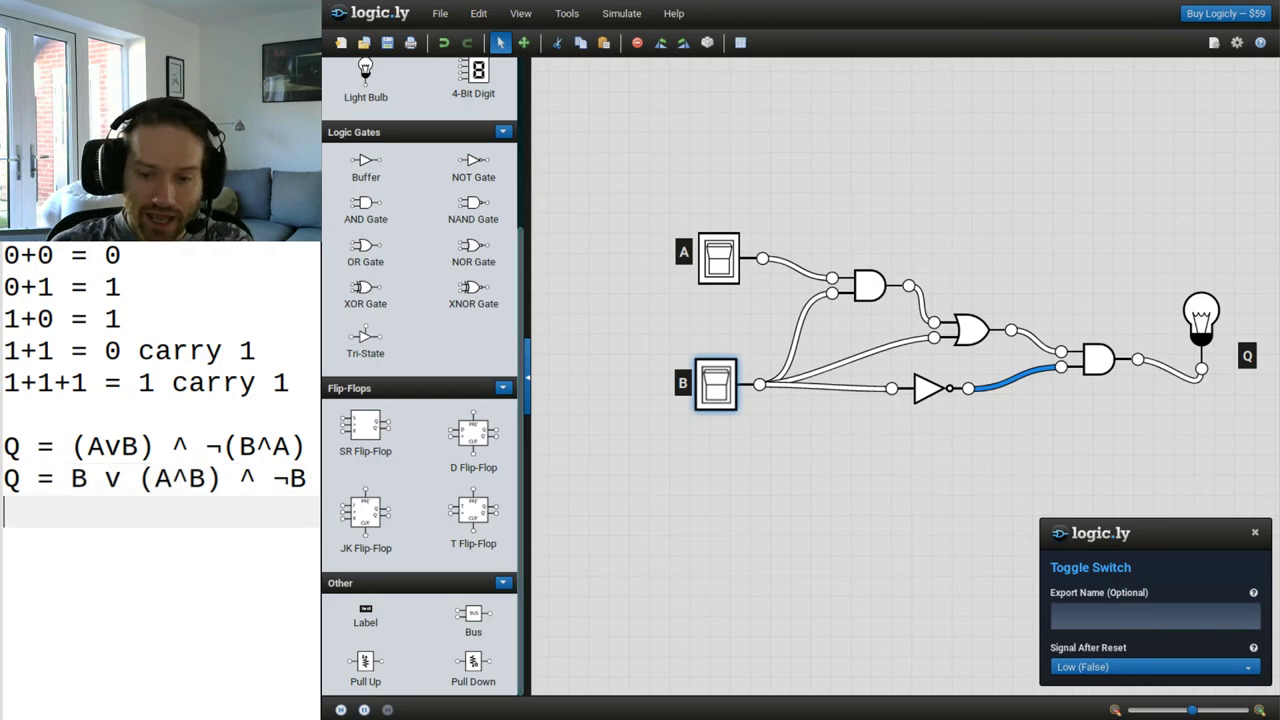
key("Return")
key("Return")
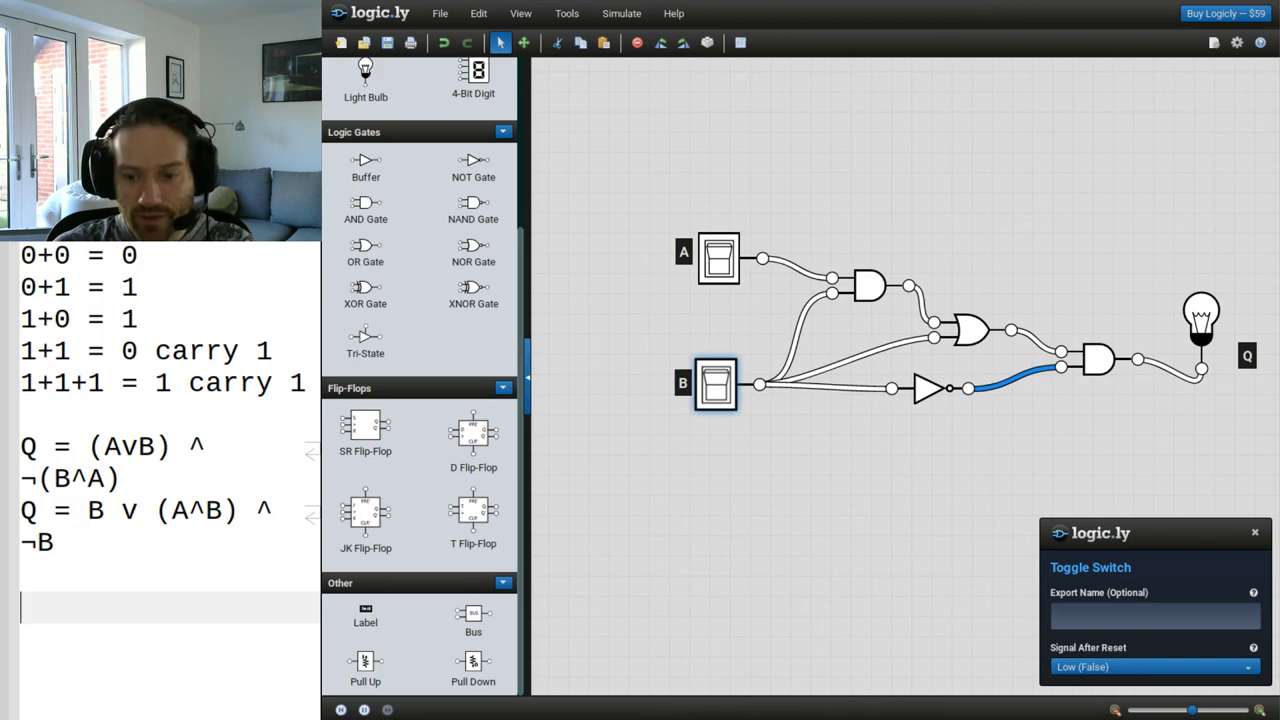
key("BackSpace")
key("BackSpace")
key("Return")
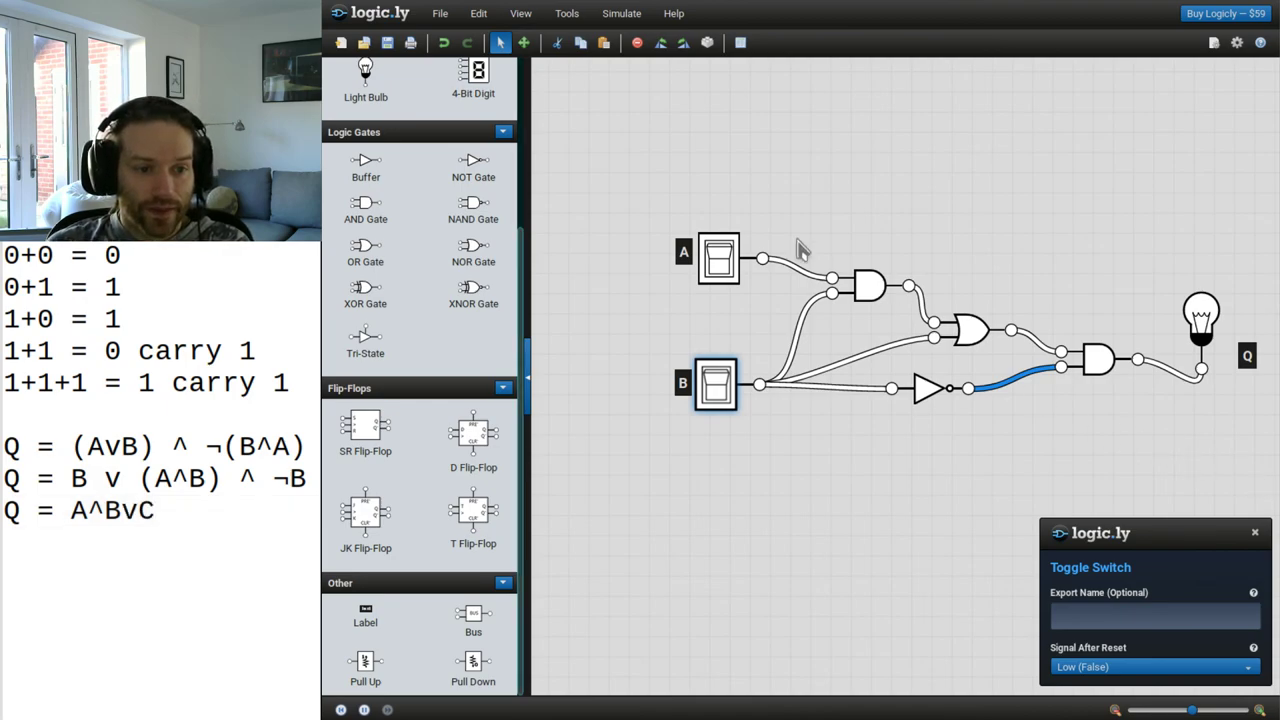
Step: Delete both AND gates, the OR gate and the NOT gate, keeping only the labelled switches and the bulb
left_click(868, 286)
key("Delete")
left_click(971, 333)
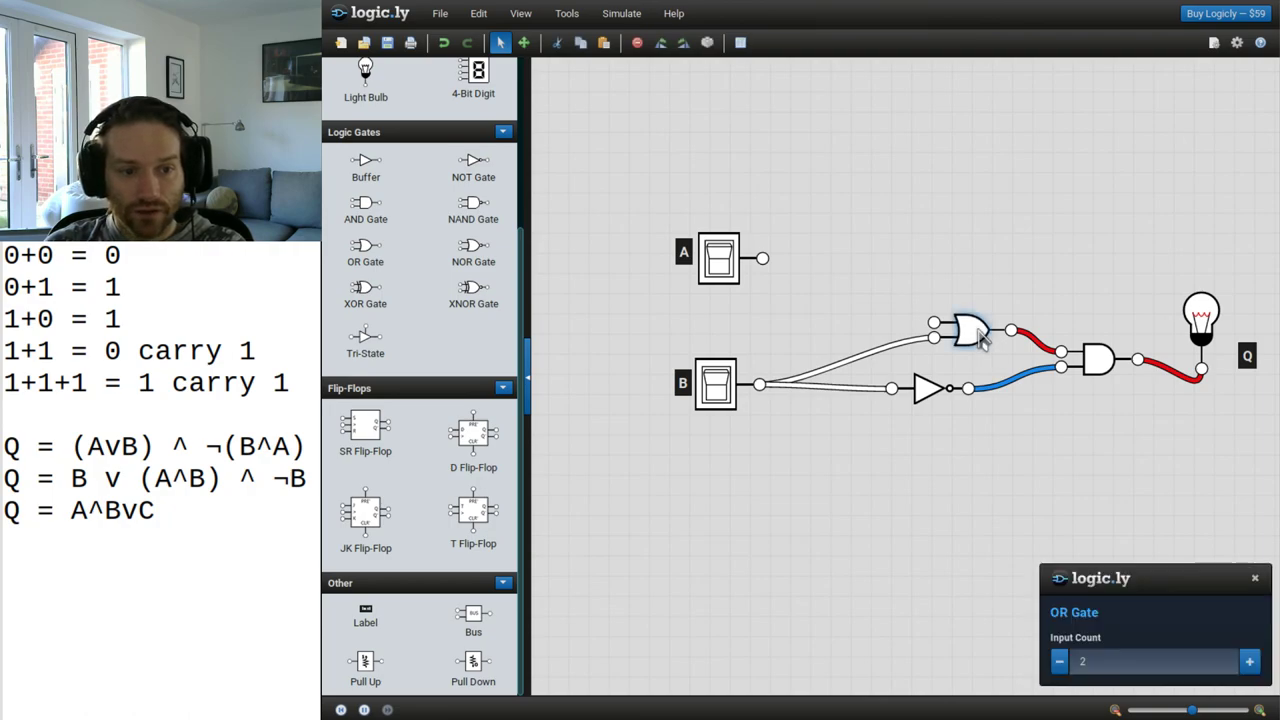
key("Delete")
left_click(938, 398)
key("Delete")
left_click(1102, 365)
key("Delete")
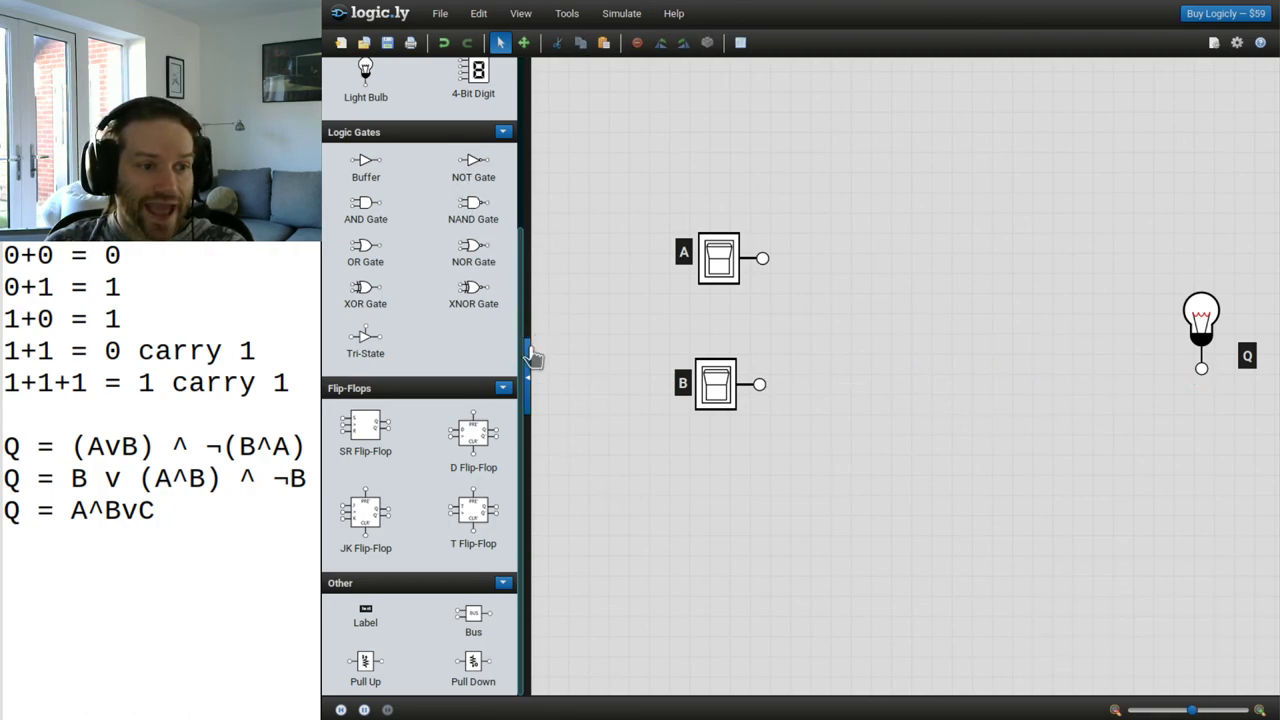
Step: Add a third toggle switch below switch B and place a label reading C beside it
left_click_drag(523, 314, 528, 128)
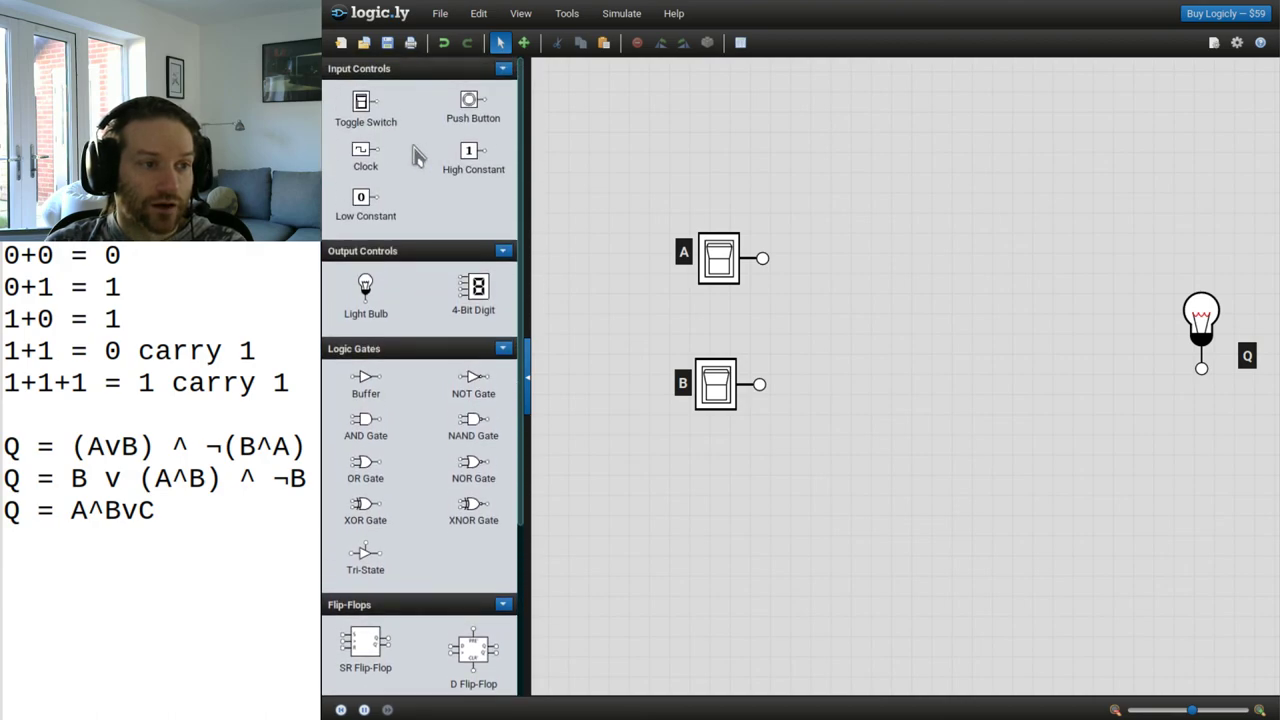
left_click_drag(360, 110, 733, 505)
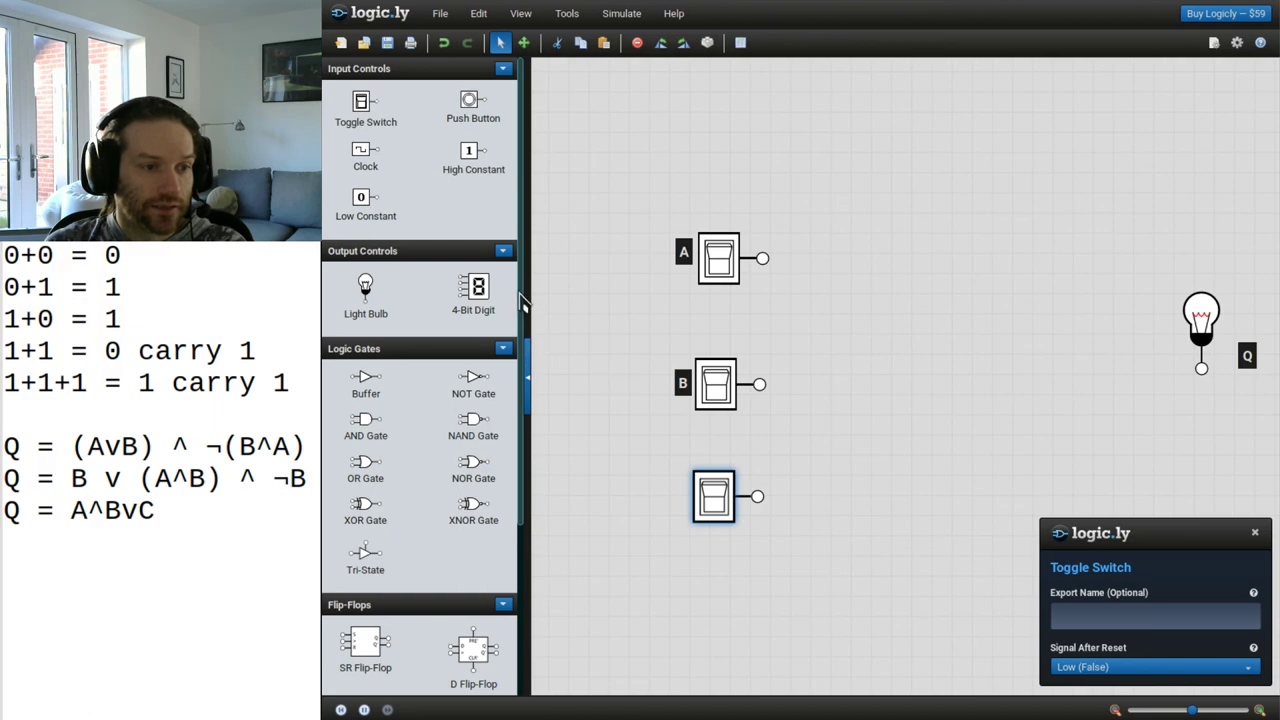
left_click_drag(525, 302, 537, 497)
left_click_drag(370, 613, 660, 512)
left_click_drag(1165, 628, 1007, 614)
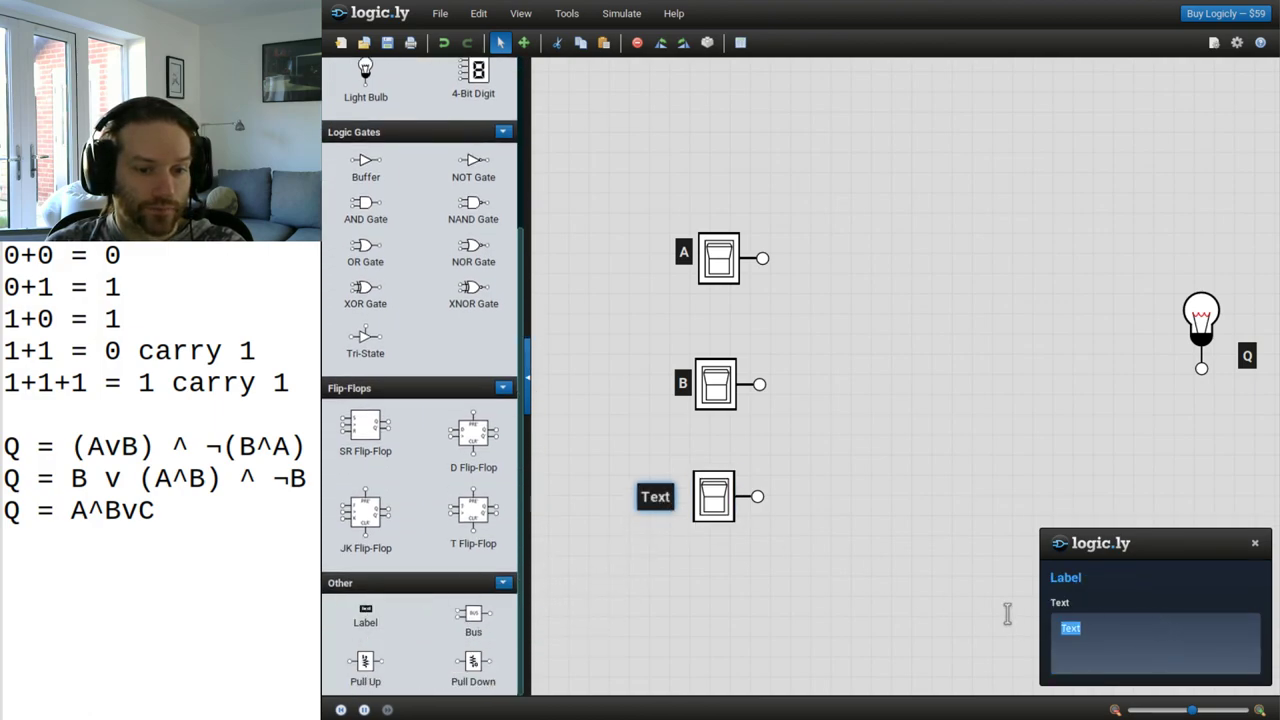
type("C")
left_click_drag(648, 502, 674, 506)
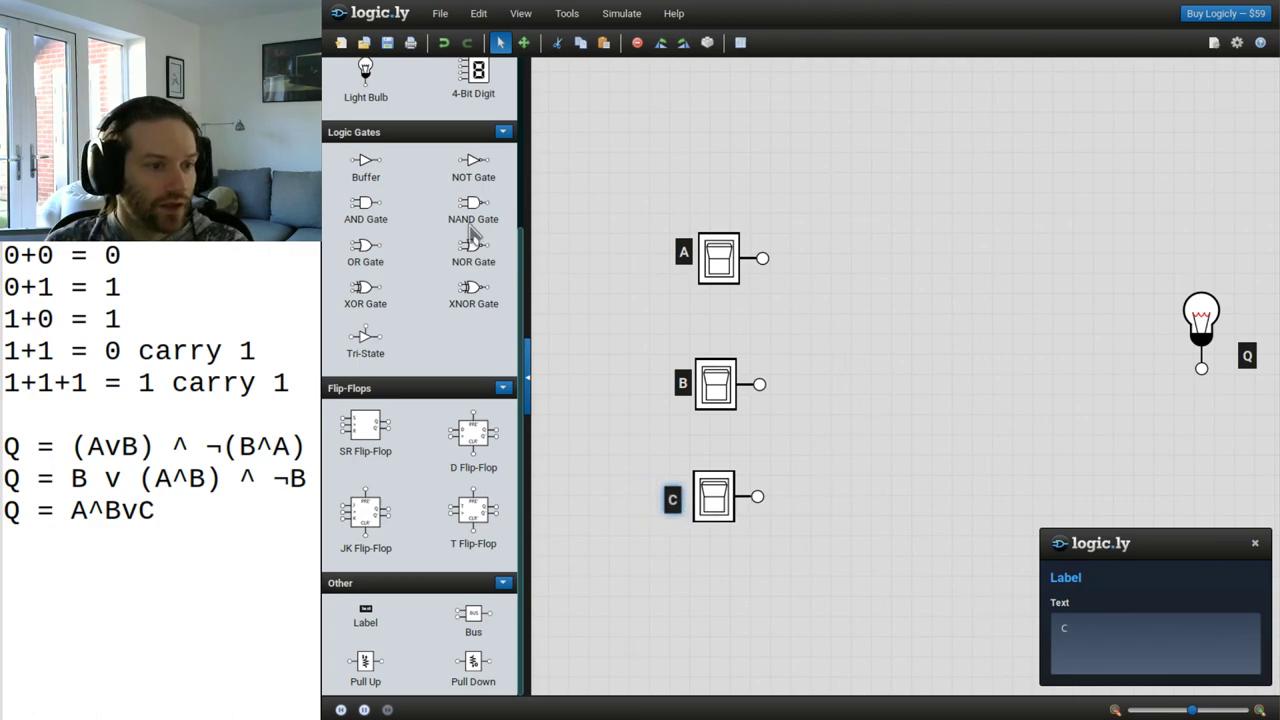
Step: Place an AND gate and an OR gate between the switches and the bulb, and wire switch C to the OR gate's lower input
left_click_drag(366, 206, 895, 340)
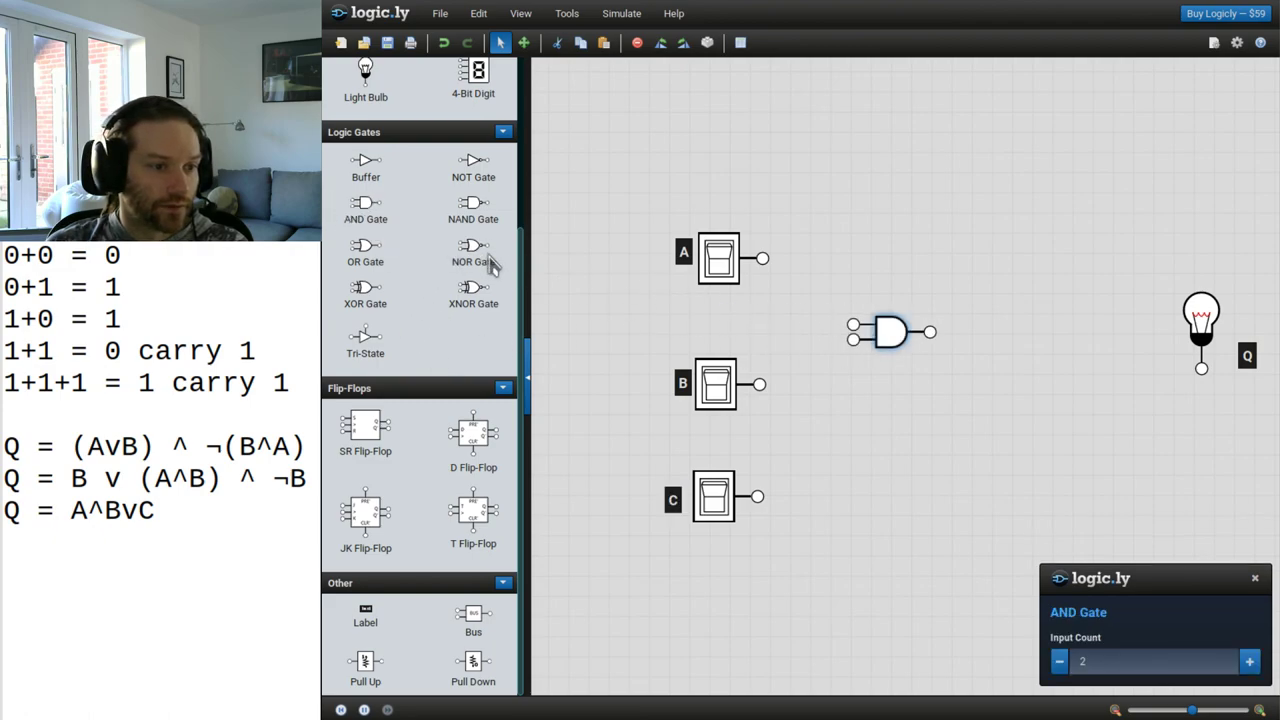
left_click_drag(366, 258, 1015, 414)
left_click_drag(758, 496, 978, 420)
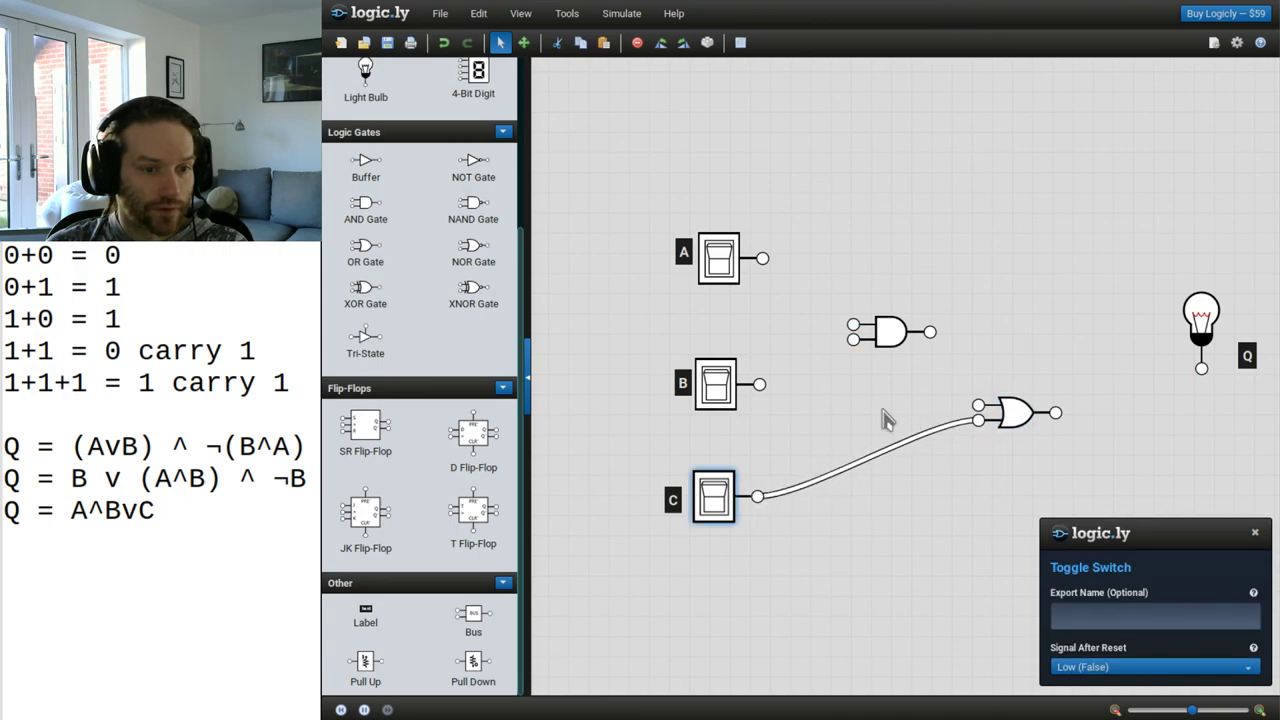
Step: Wire switches A and B into the AND gate, its output into the OR gate, and the OR output to the bulb
left_click_drag(760, 384, 853, 339)
left_click_drag(762, 258, 853, 324)
left_click_drag(930, 332, 978, 405)
left_click(1055, 415)
left_click_drag(1055, 415, 1201, 368)
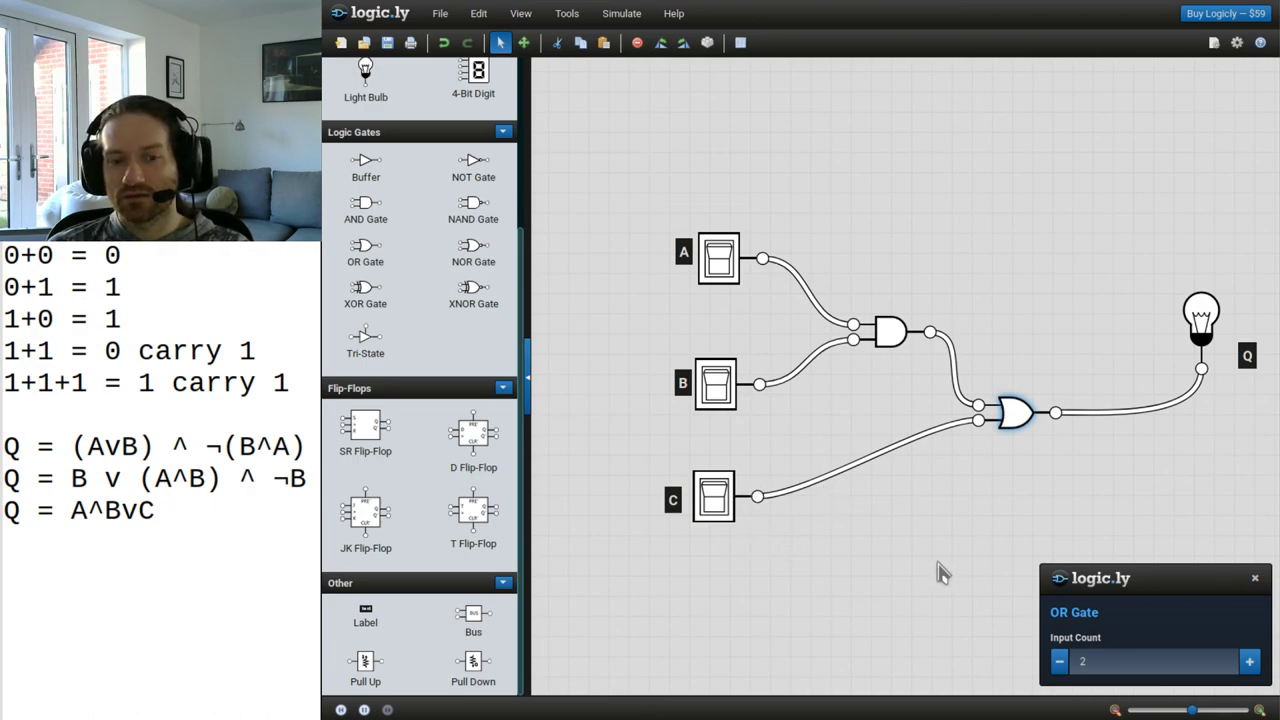
Step: Switch to the Binary Logic Gates page and look over the gate descriptions
left_click(155, 510)
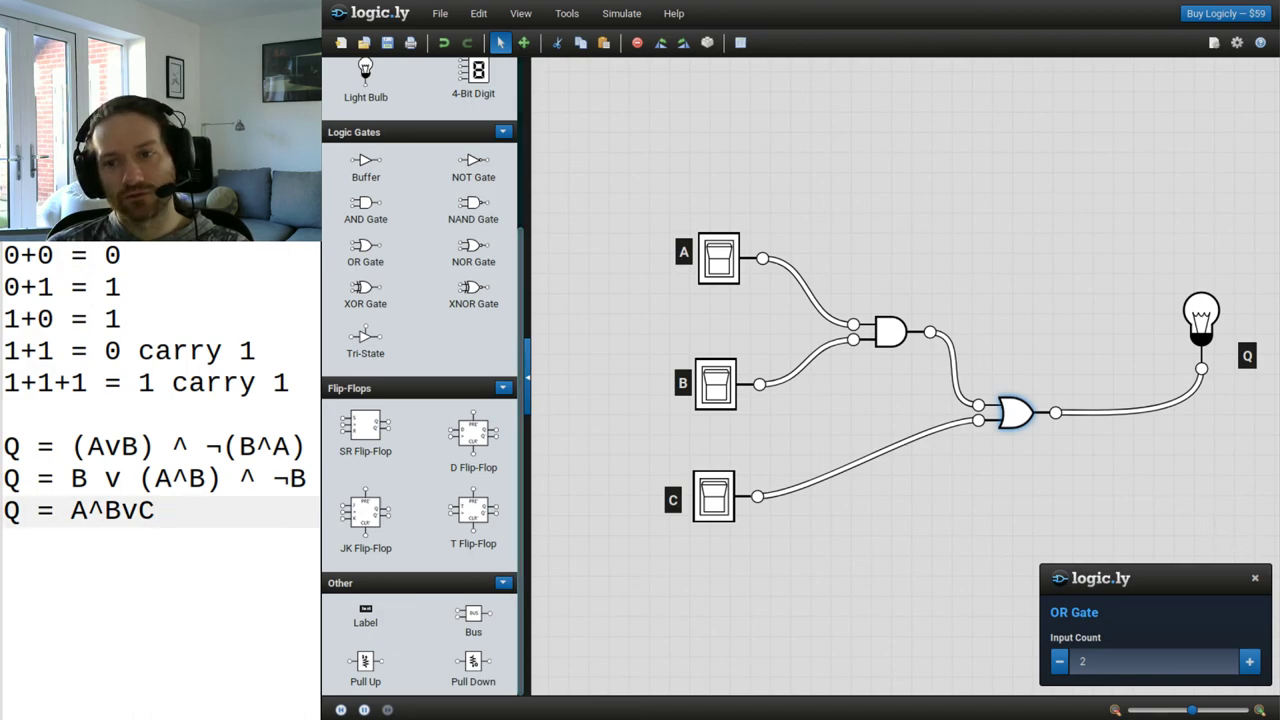
left_click(1109, 283)
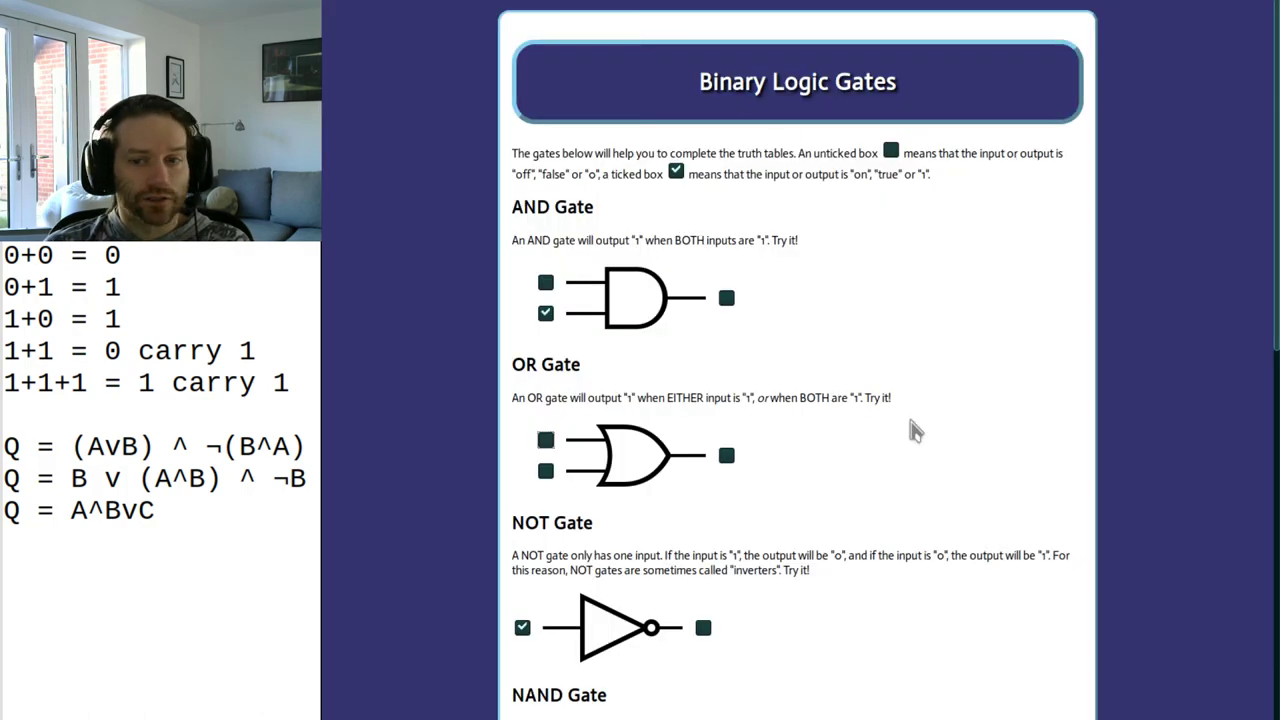
scroll(914, 428, "down", 2)
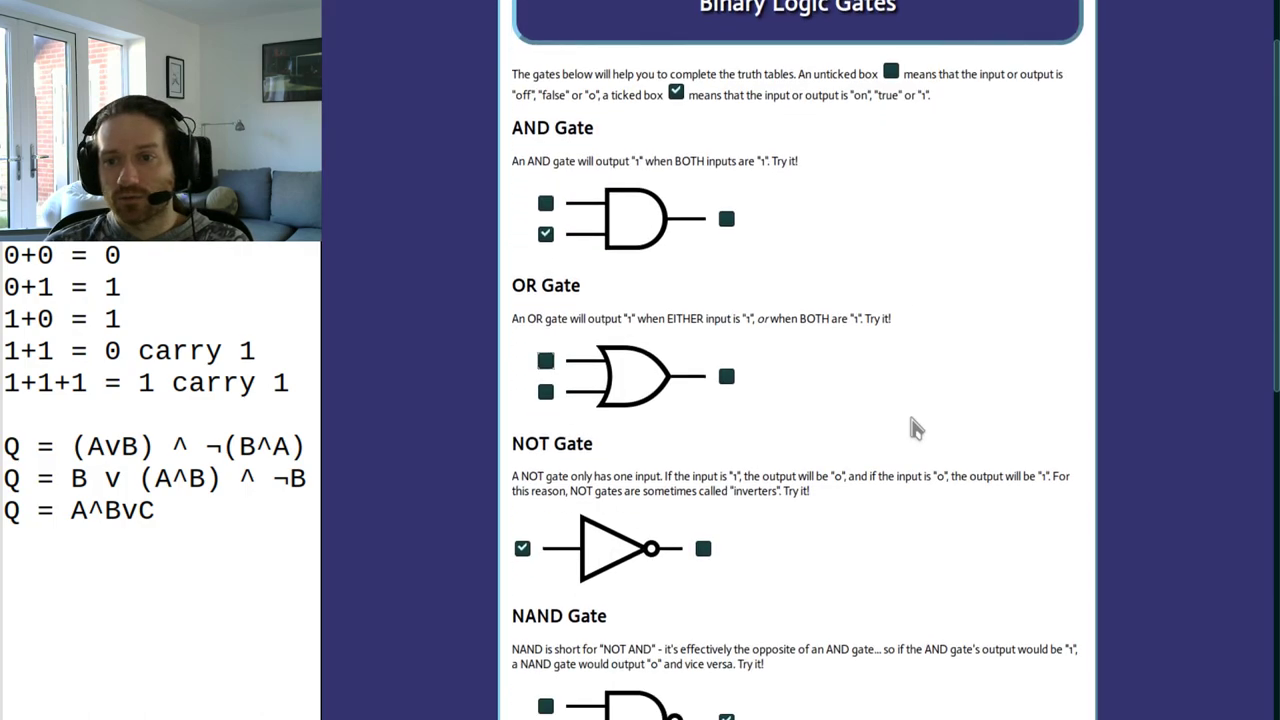
scroll(914, 428, "up", 2)
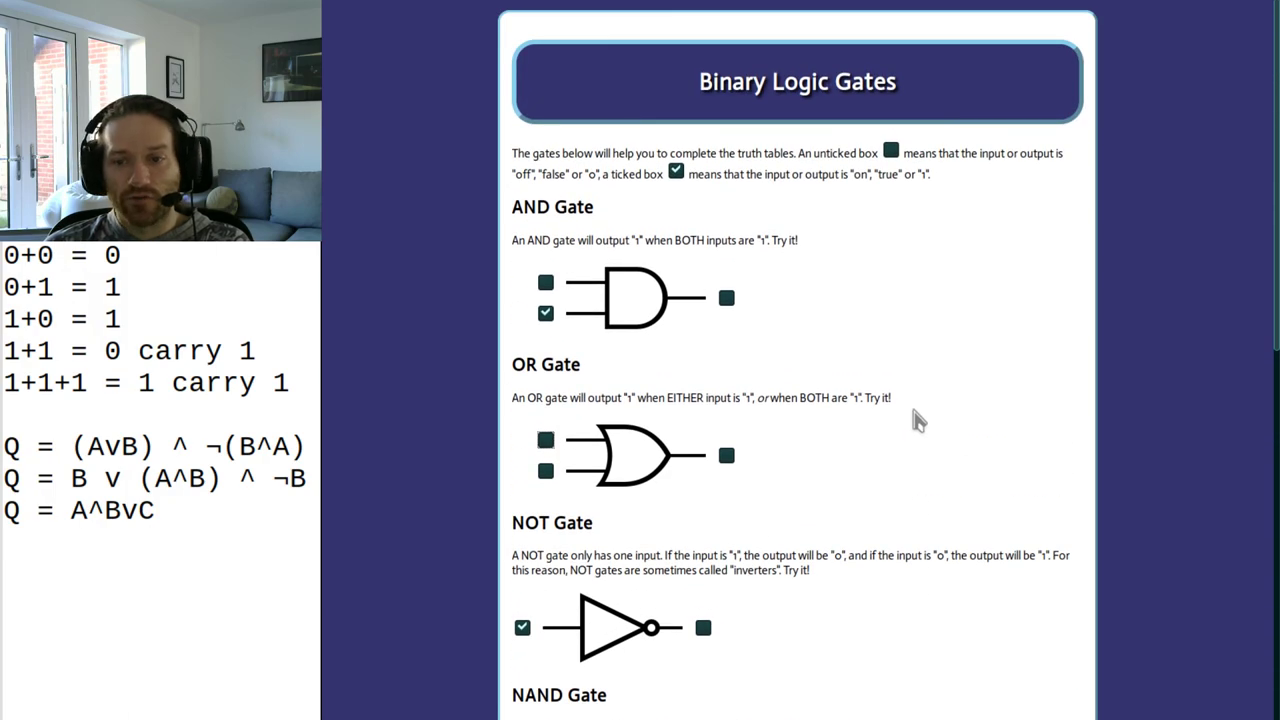